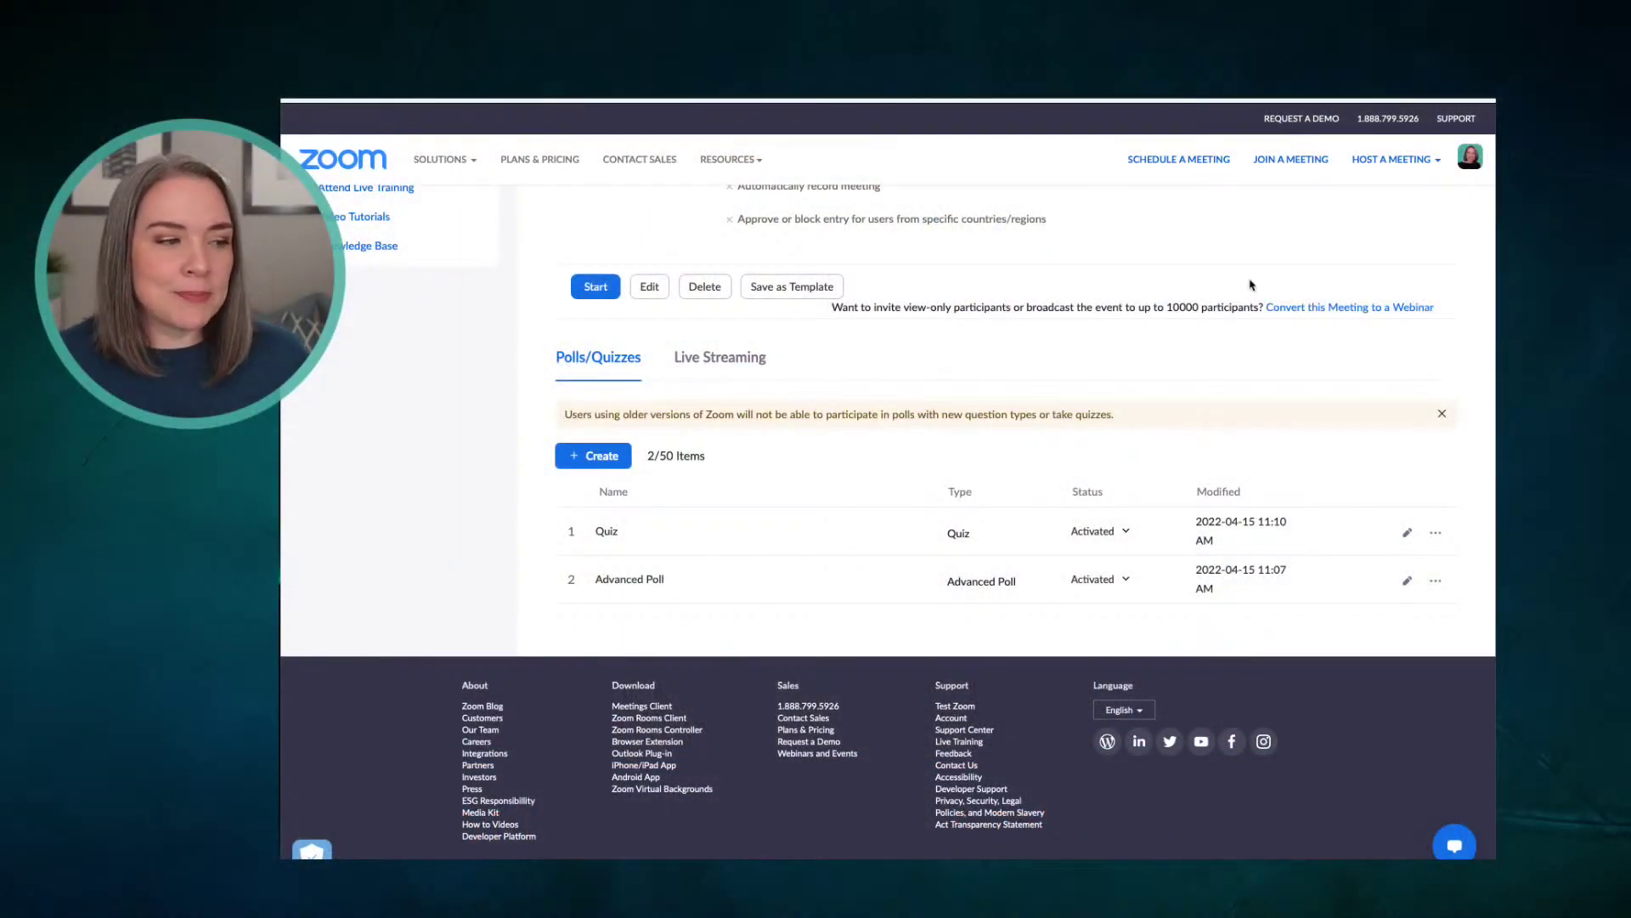
pyautogui.scroll(-1, 1090, 367)
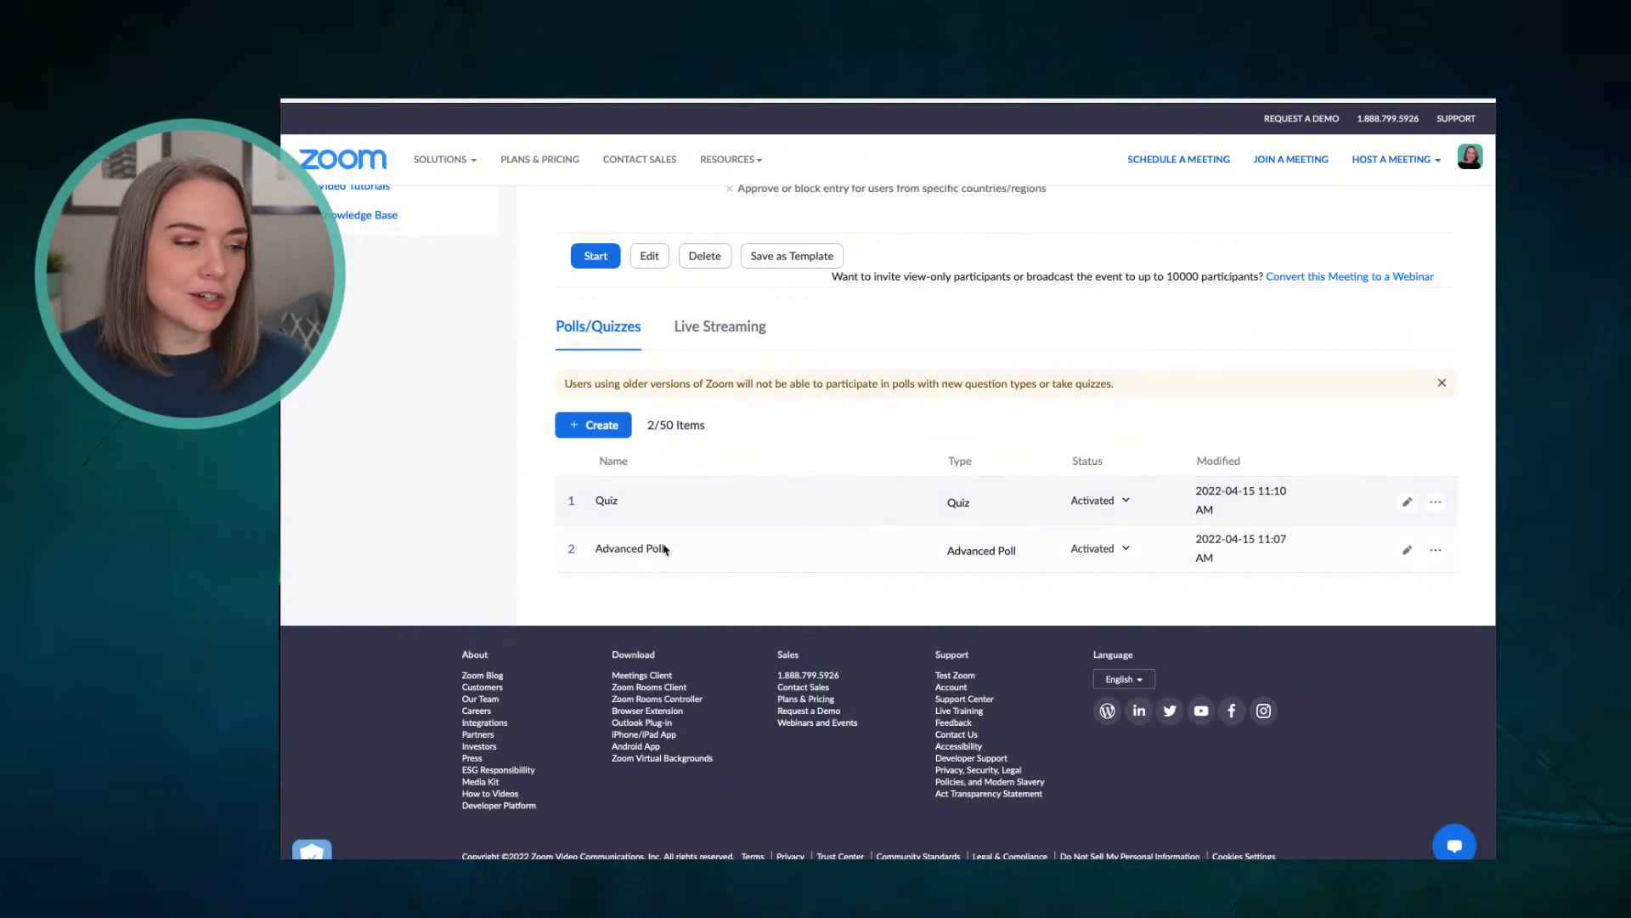
pyautogui.moveTo(646, 554)
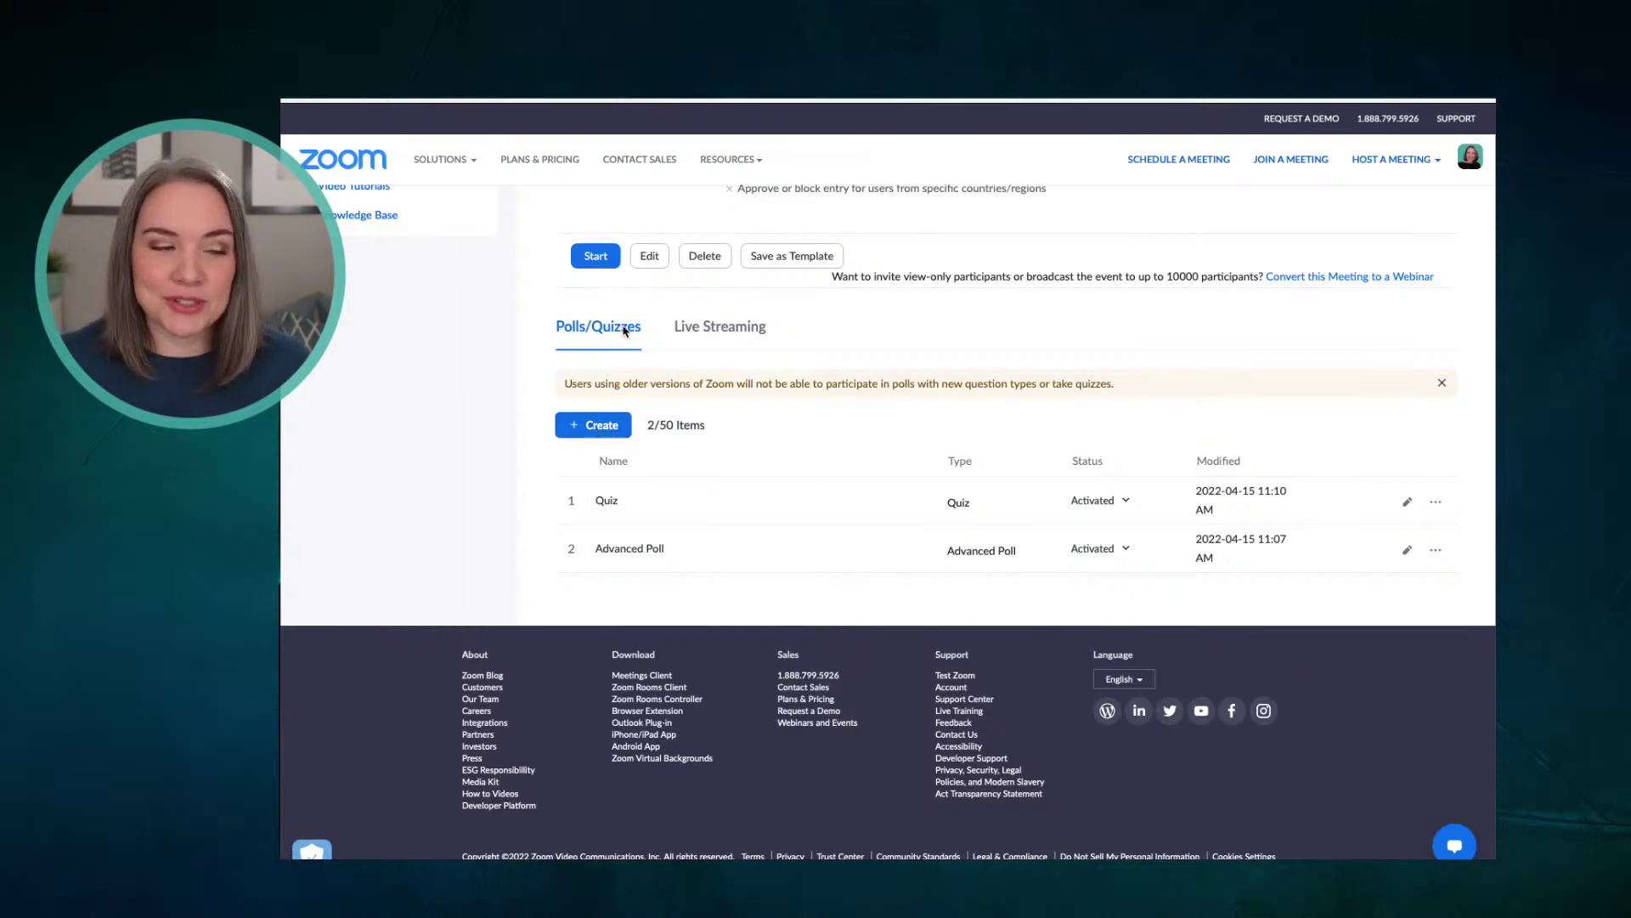
pyautogui.click(601, 432)
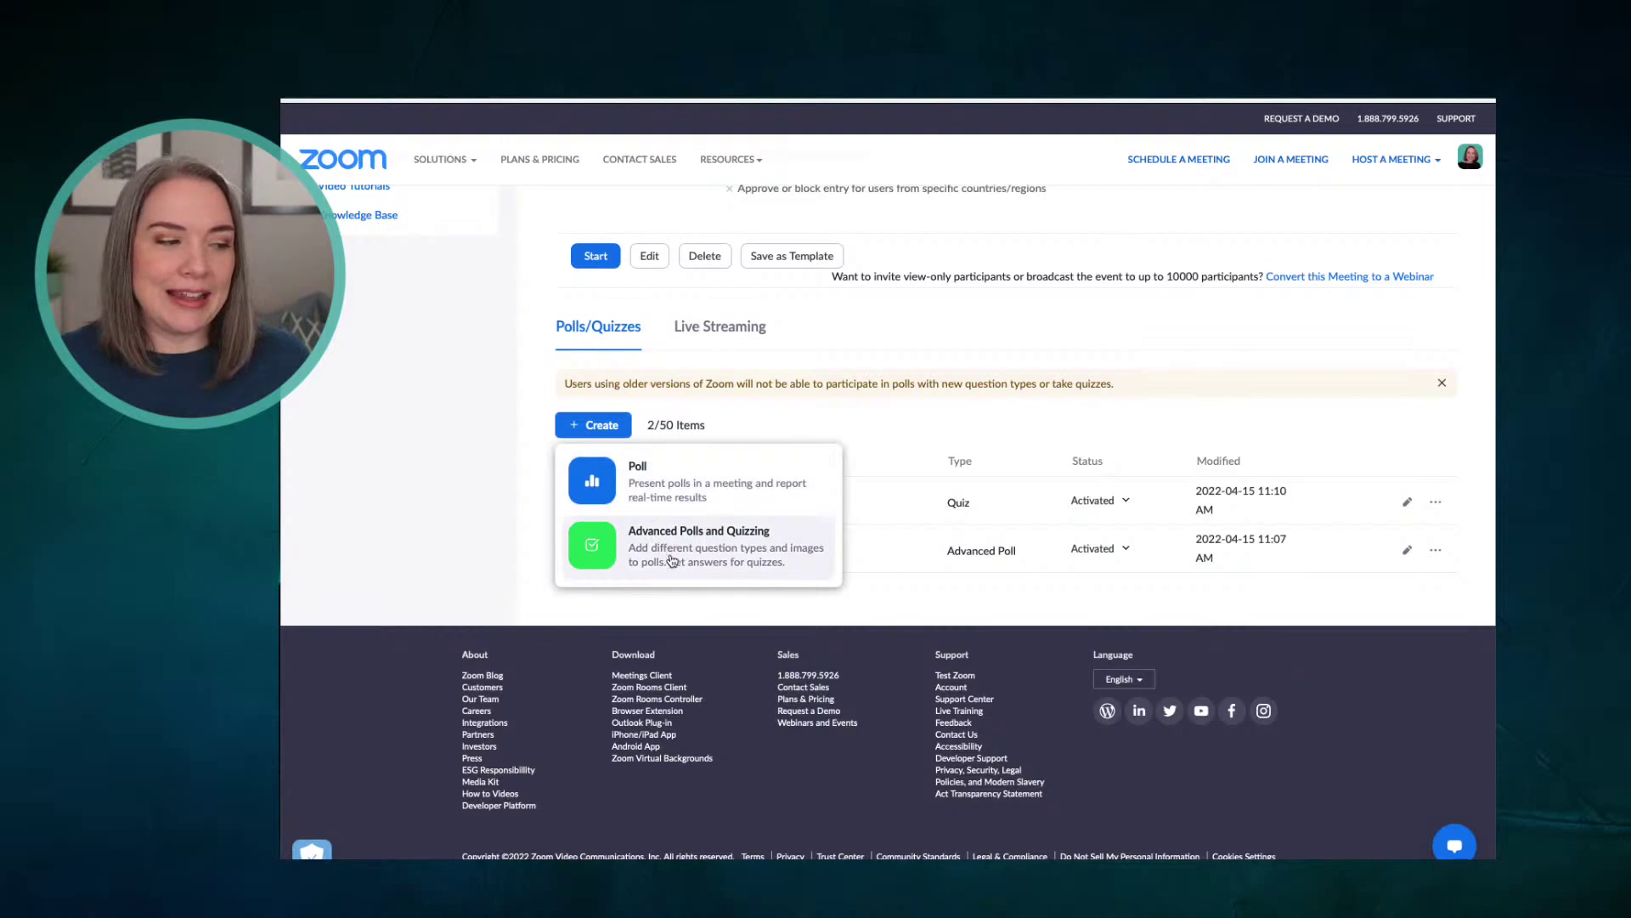
pyautogui.click(736, 422)
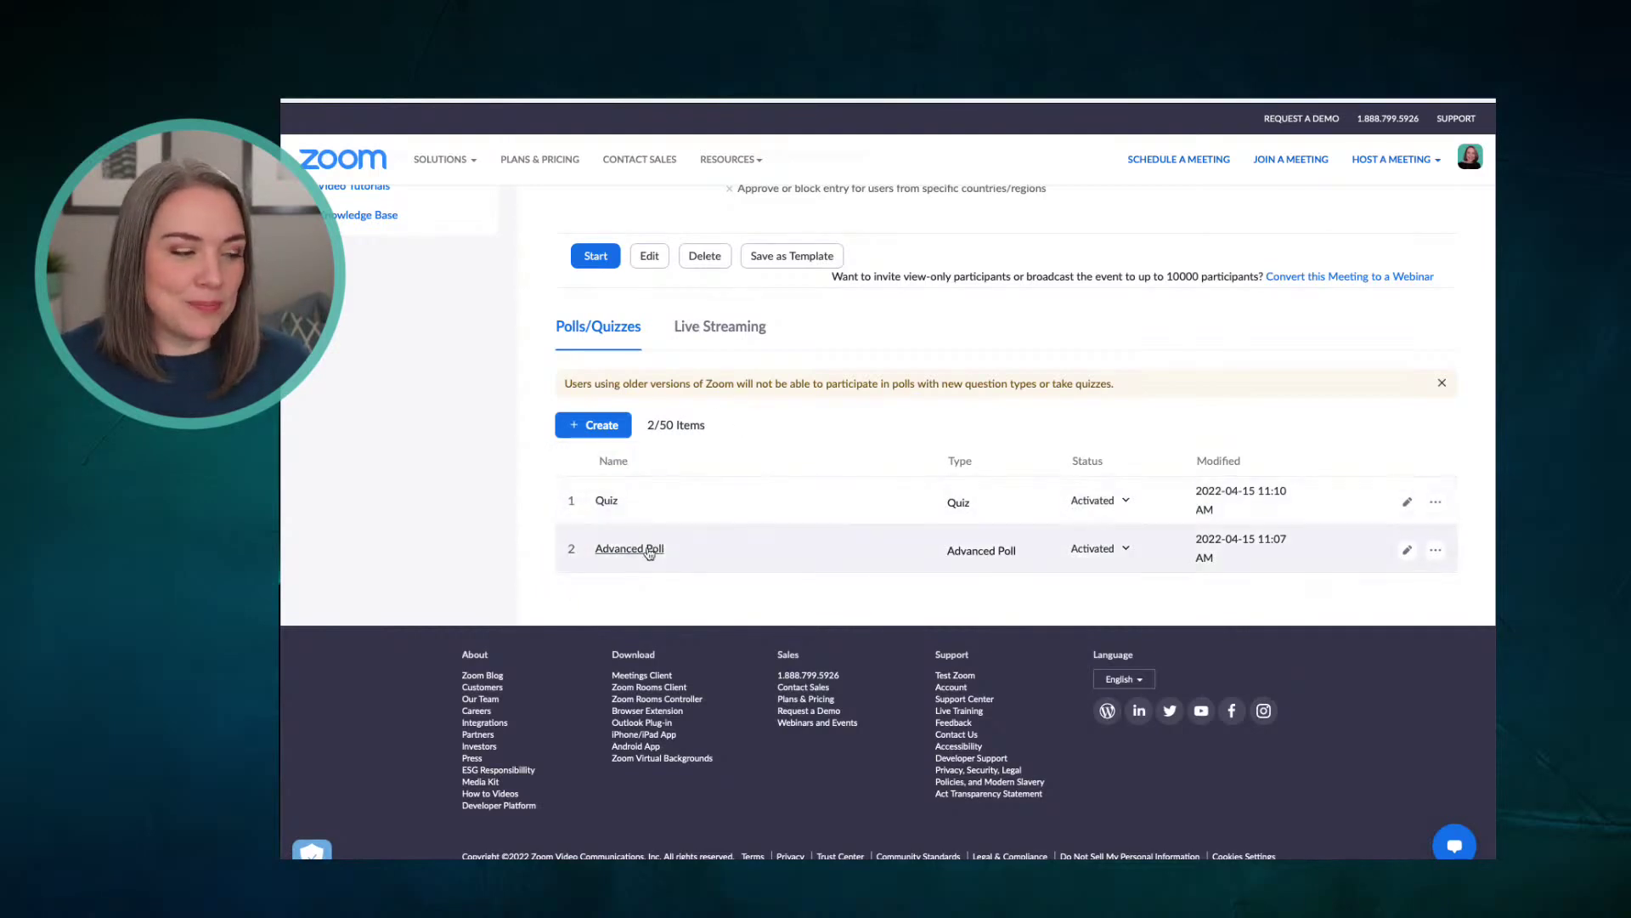
# In the Advanced Poll, append '. I would rather <blank 2>.' to question 1 after '<blank 1>'
pyautogui.click(649, 553)
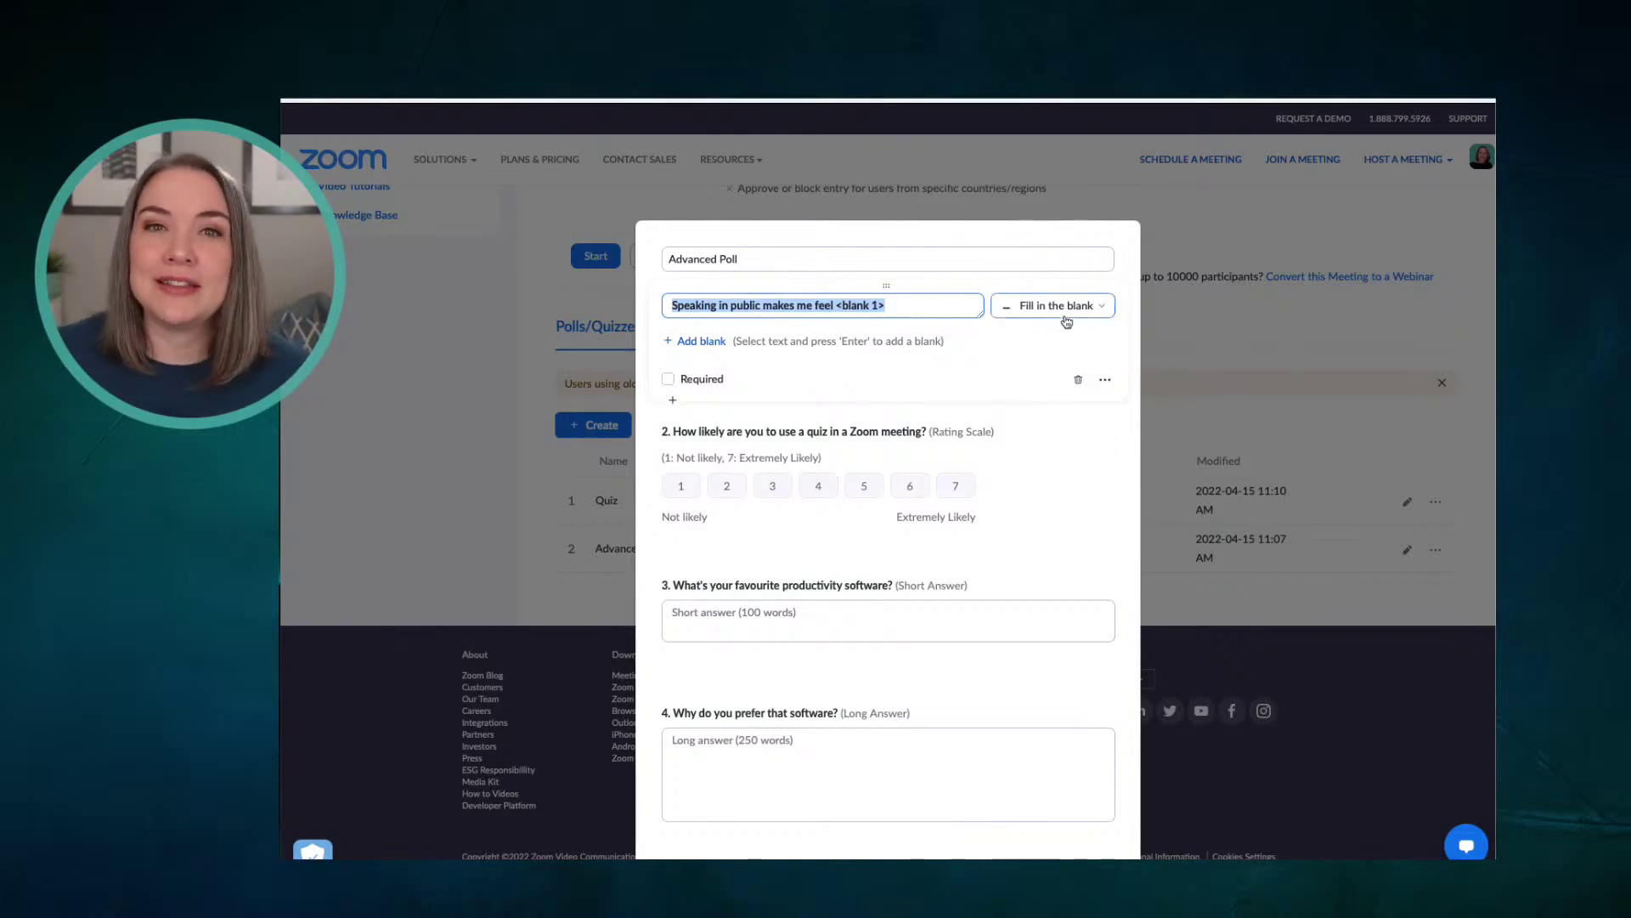
pyautogui.click(917, 309)
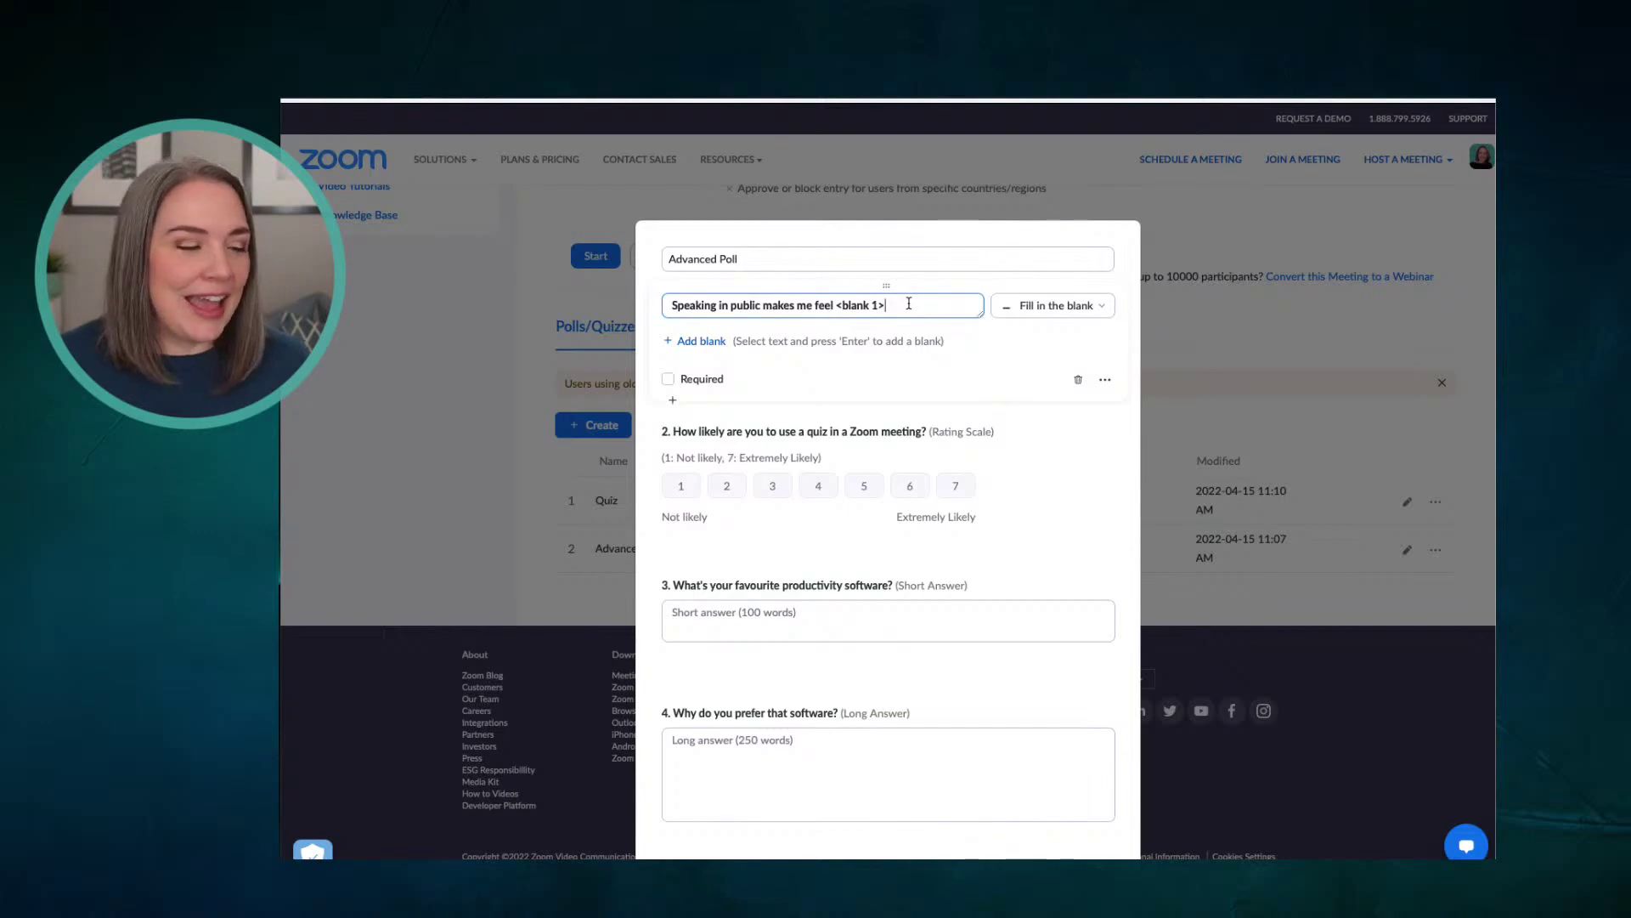
pyautogui.write('.')
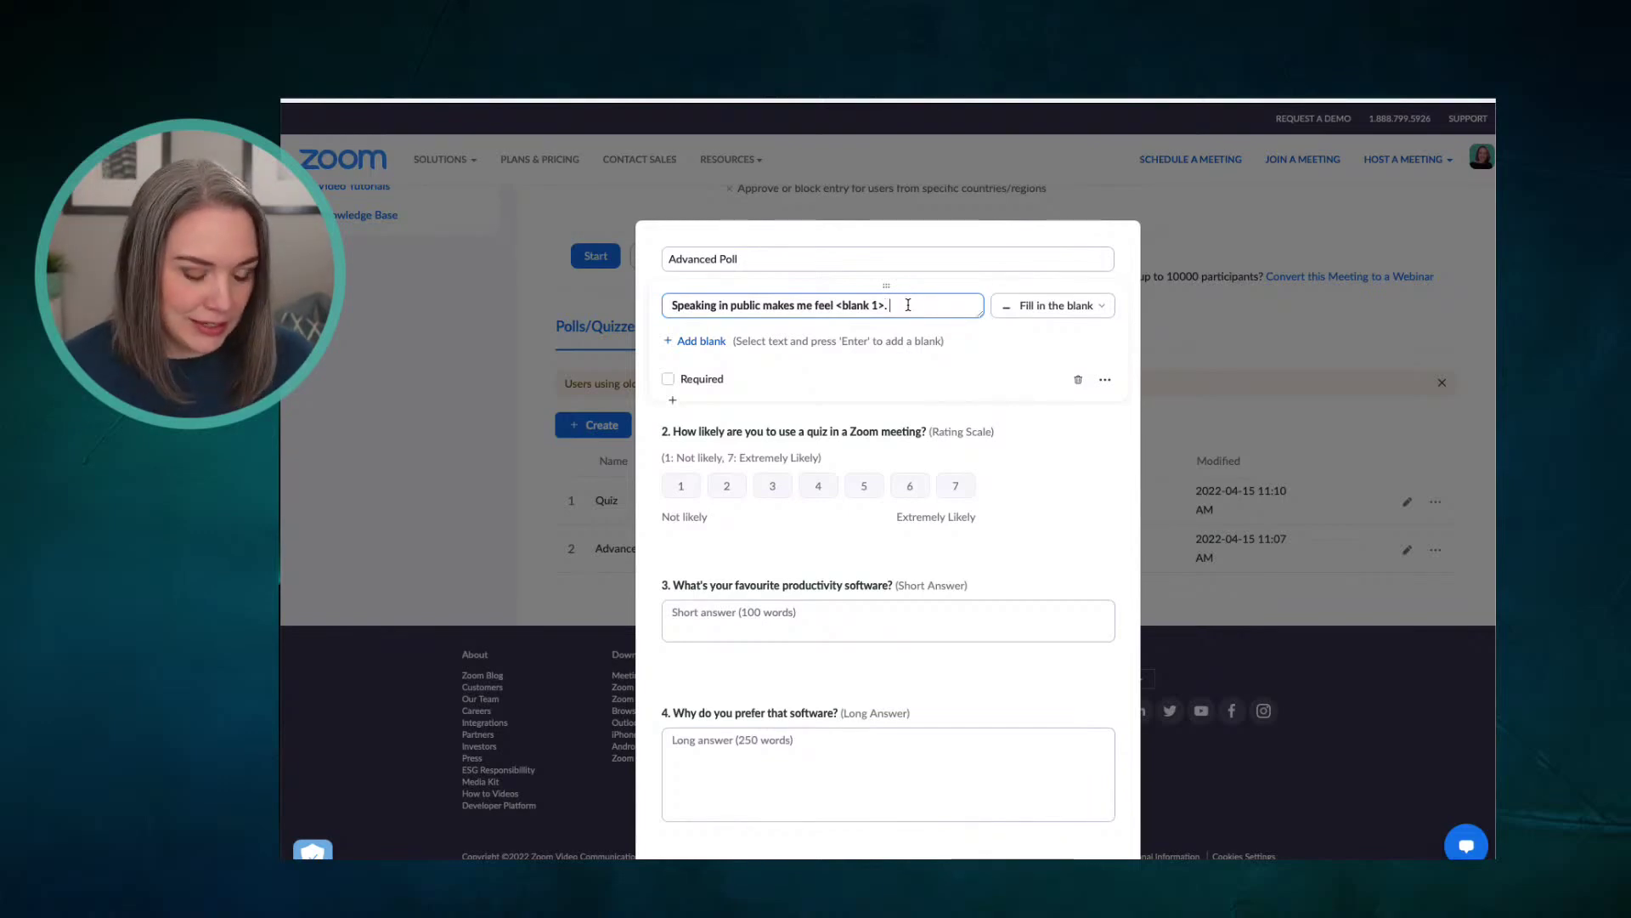
pyautogui.write(' I would rather')
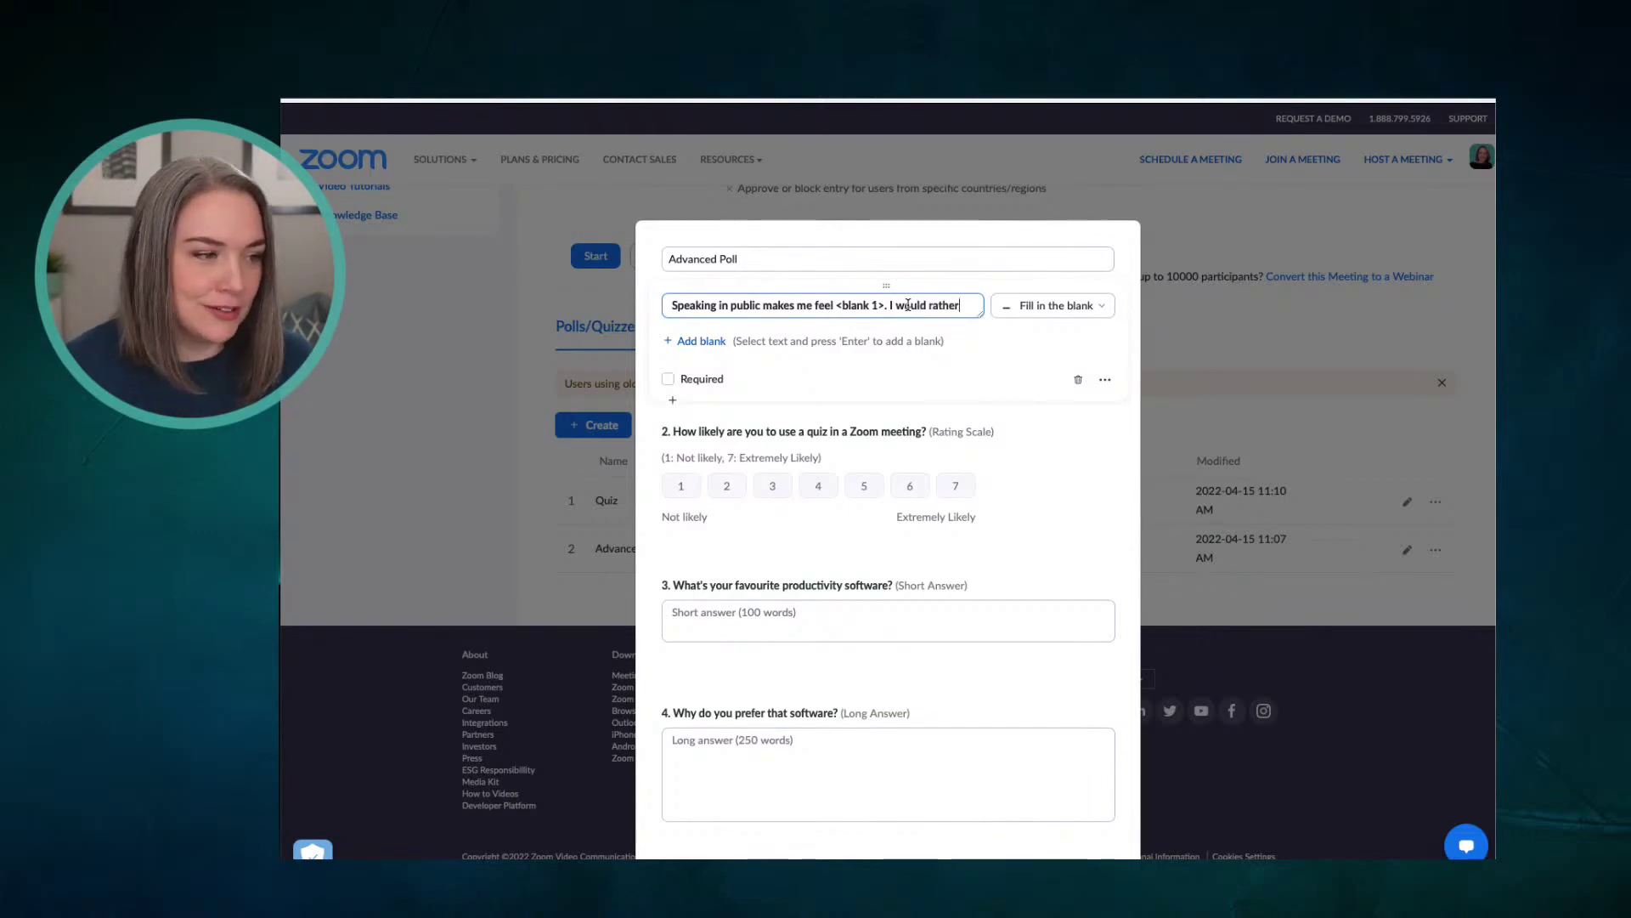
pyautogui.click(703, 340)
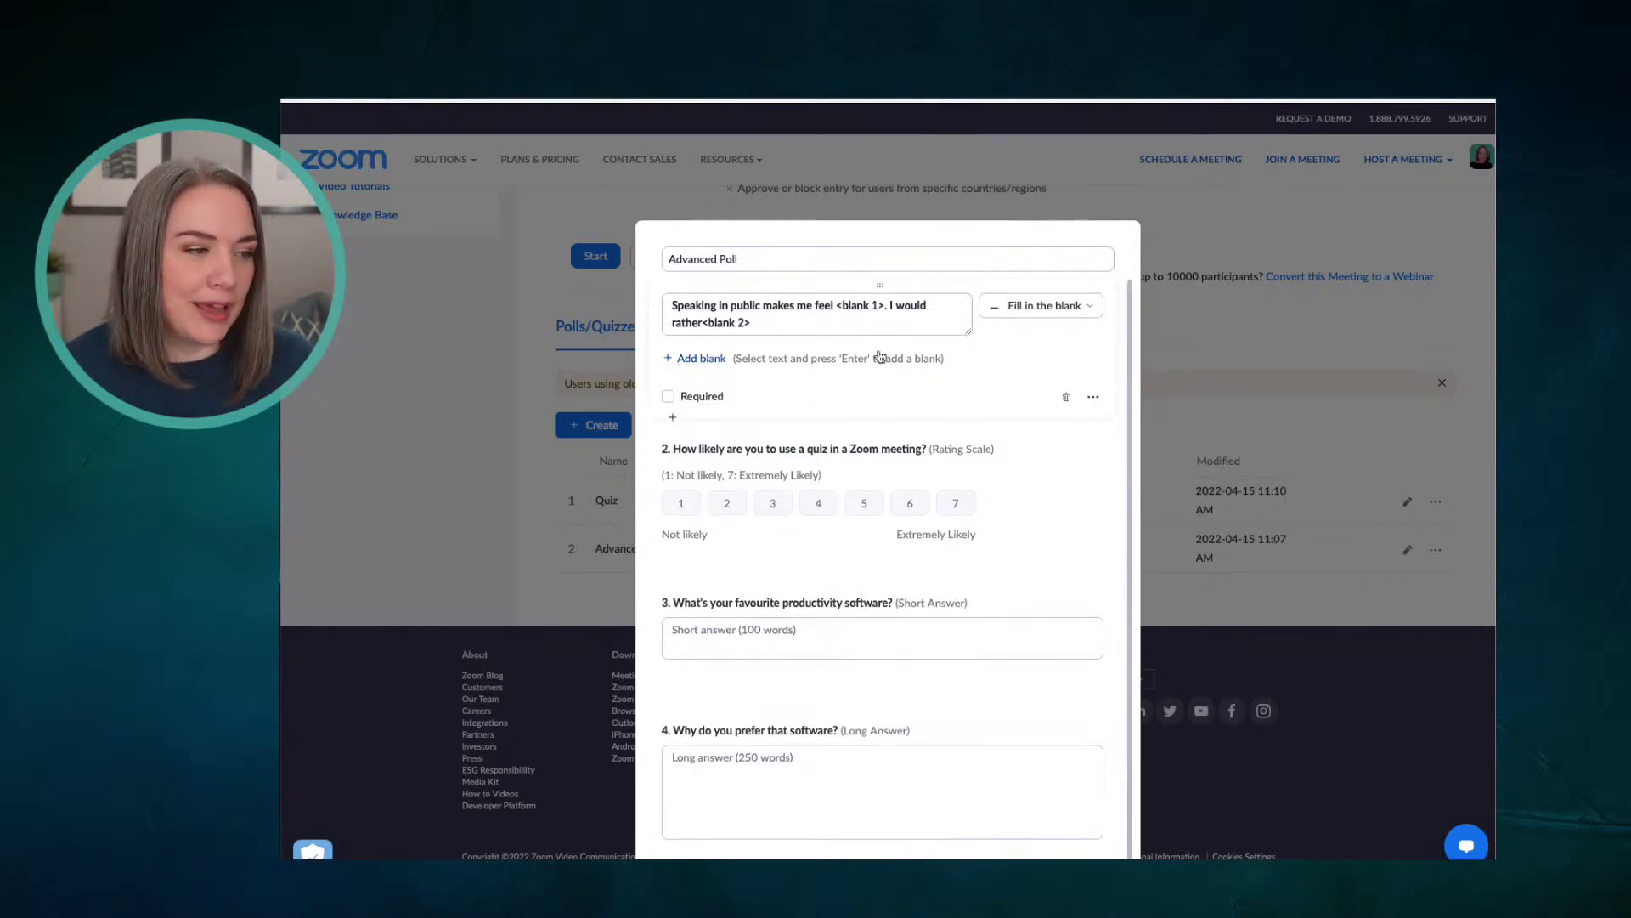
pyautogui.click(703, 326)
pyautogui.click(752, 326)
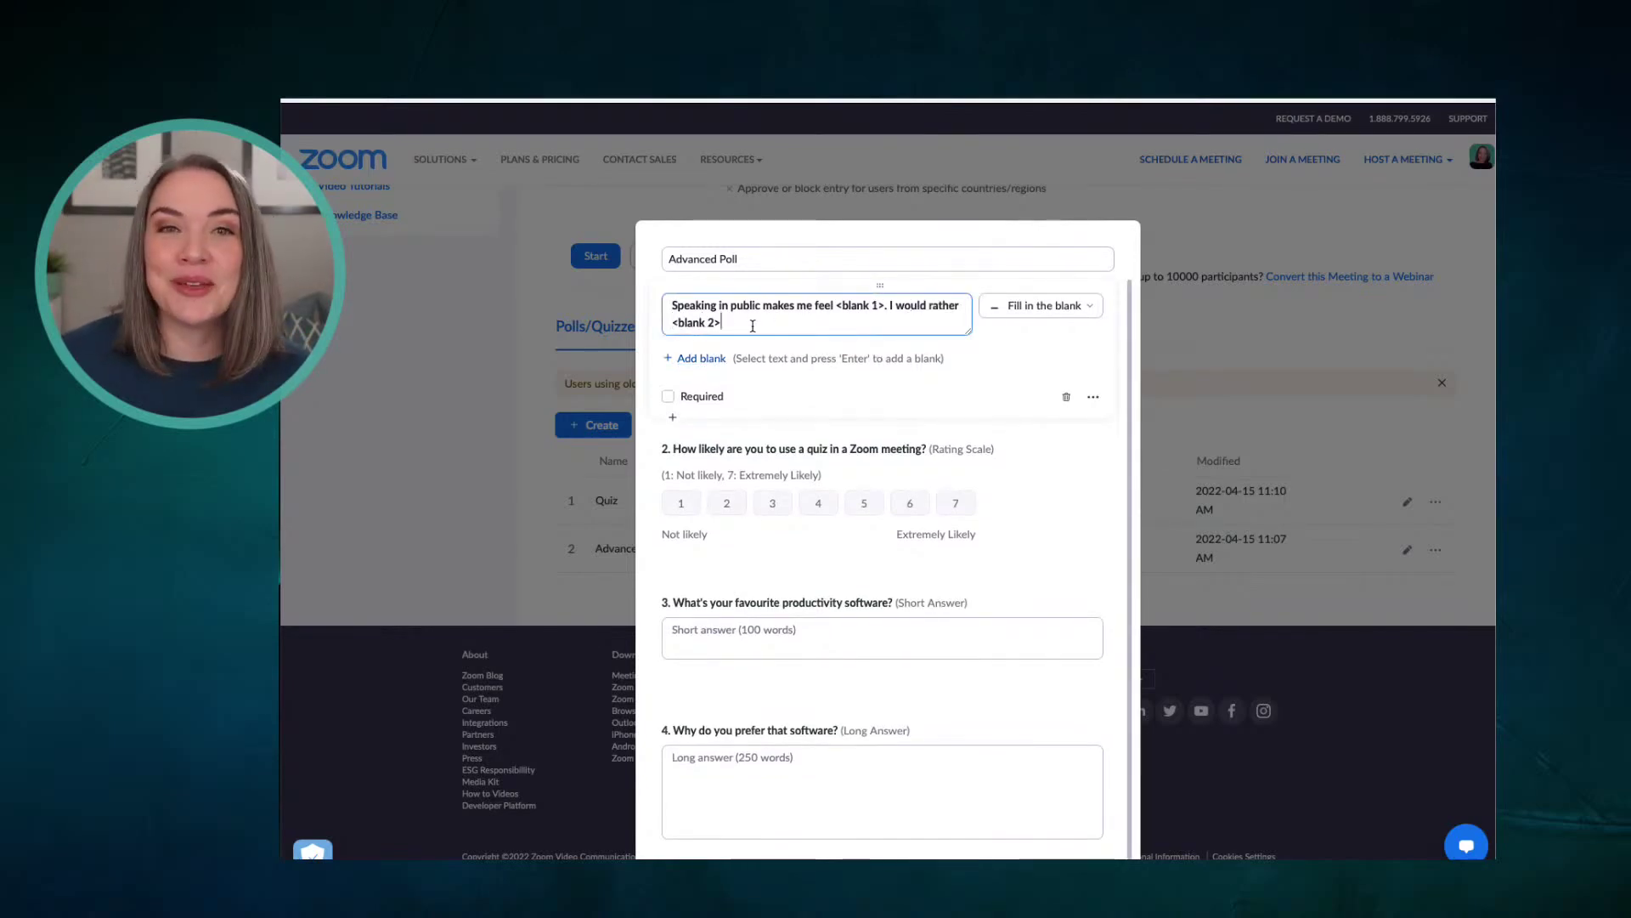
pyautogui.write('.')
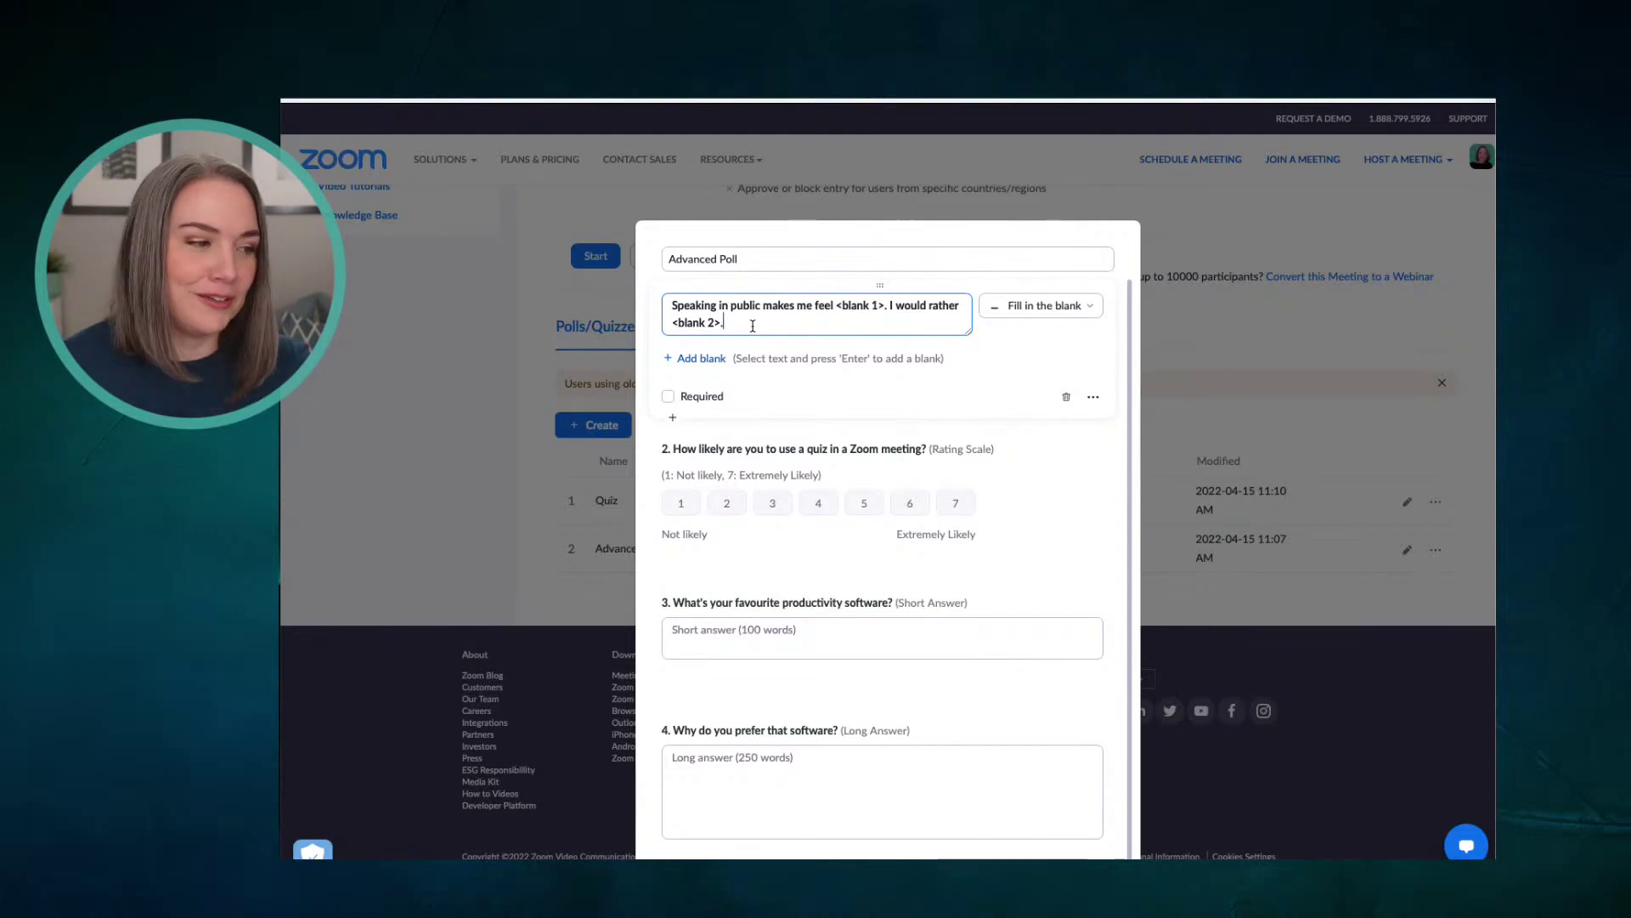
pyautogui.scroll(-1, 753, 326)
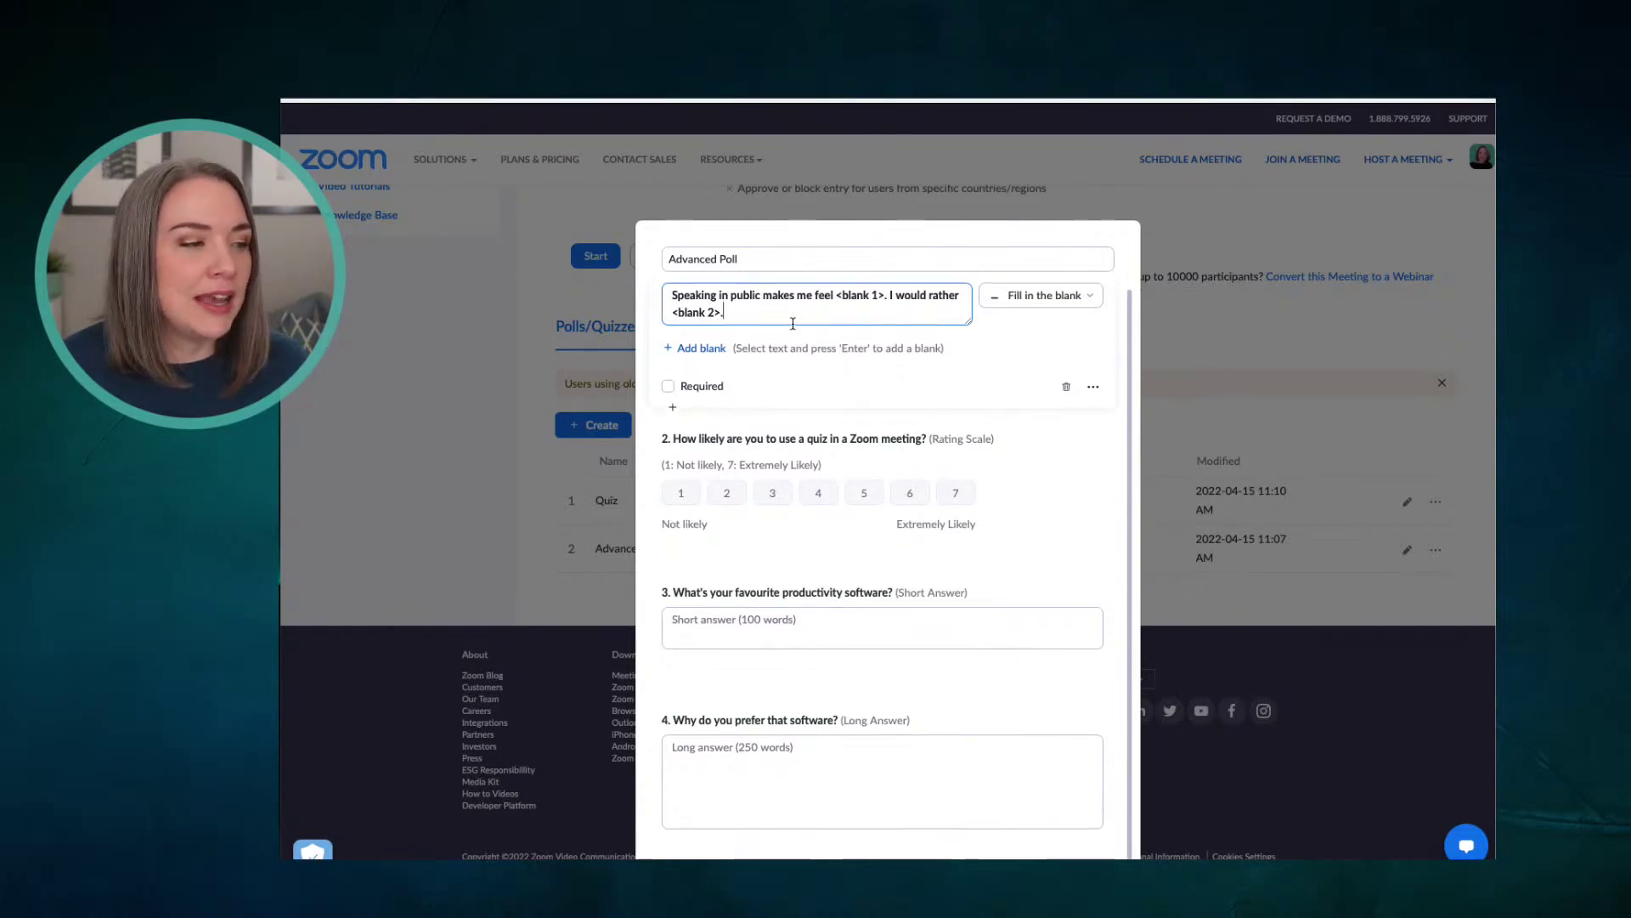
# Review the poll and finish editing question 1 so its Answer 1 and Answer 2 fields appear
pyautogui.scroll(-3, 921, 371)
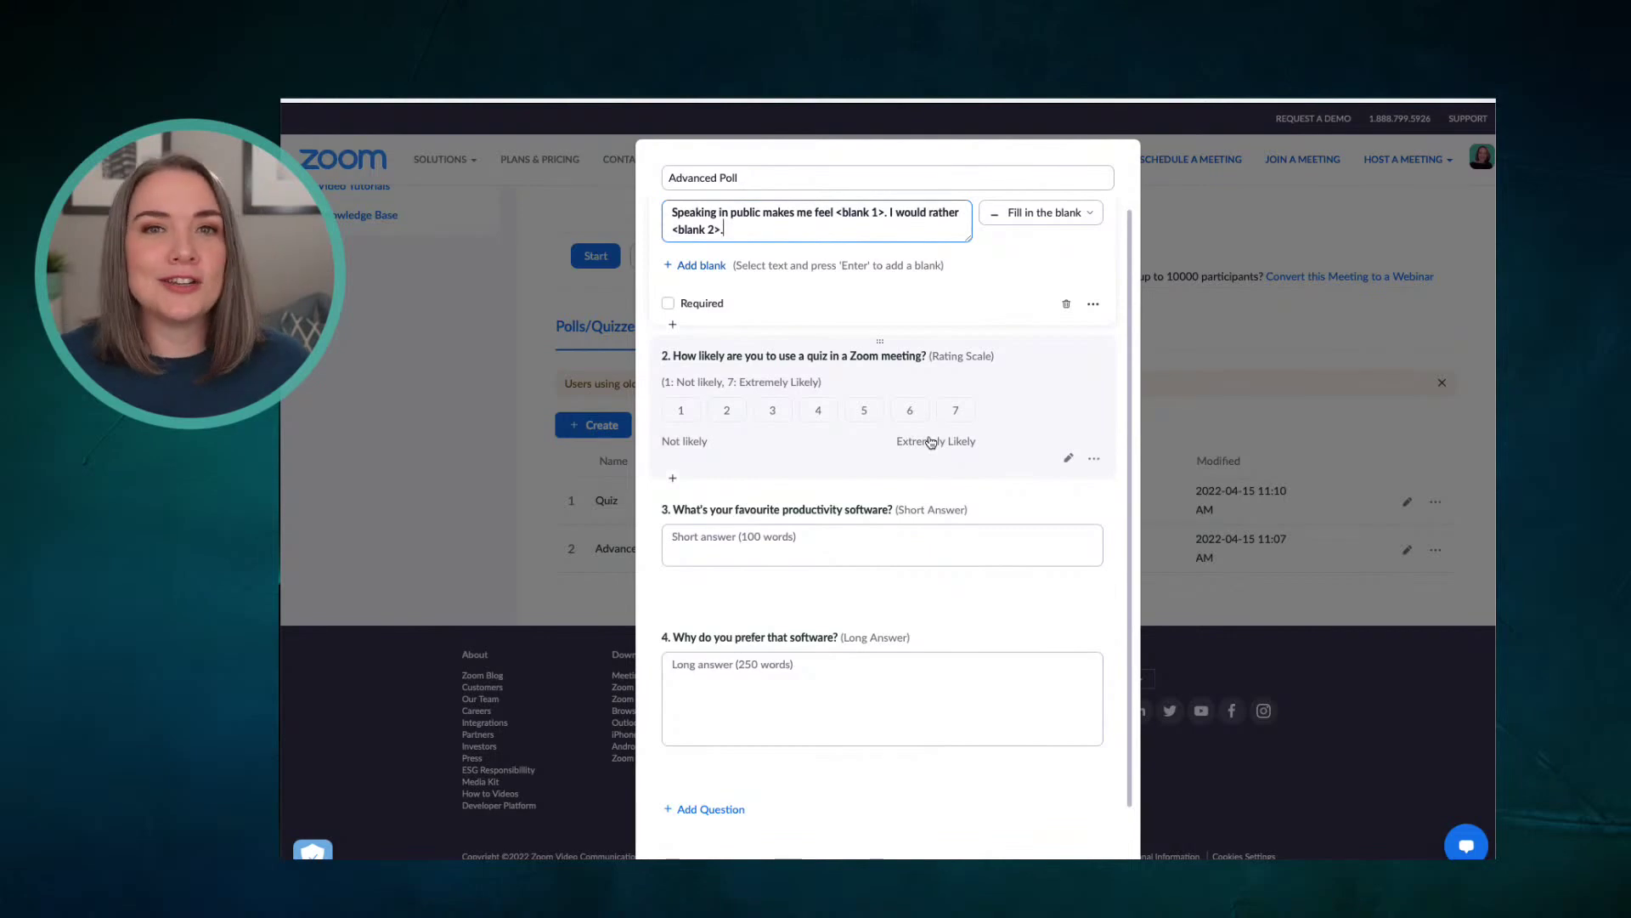
pyautogui.scroll(-1, 932, 441)
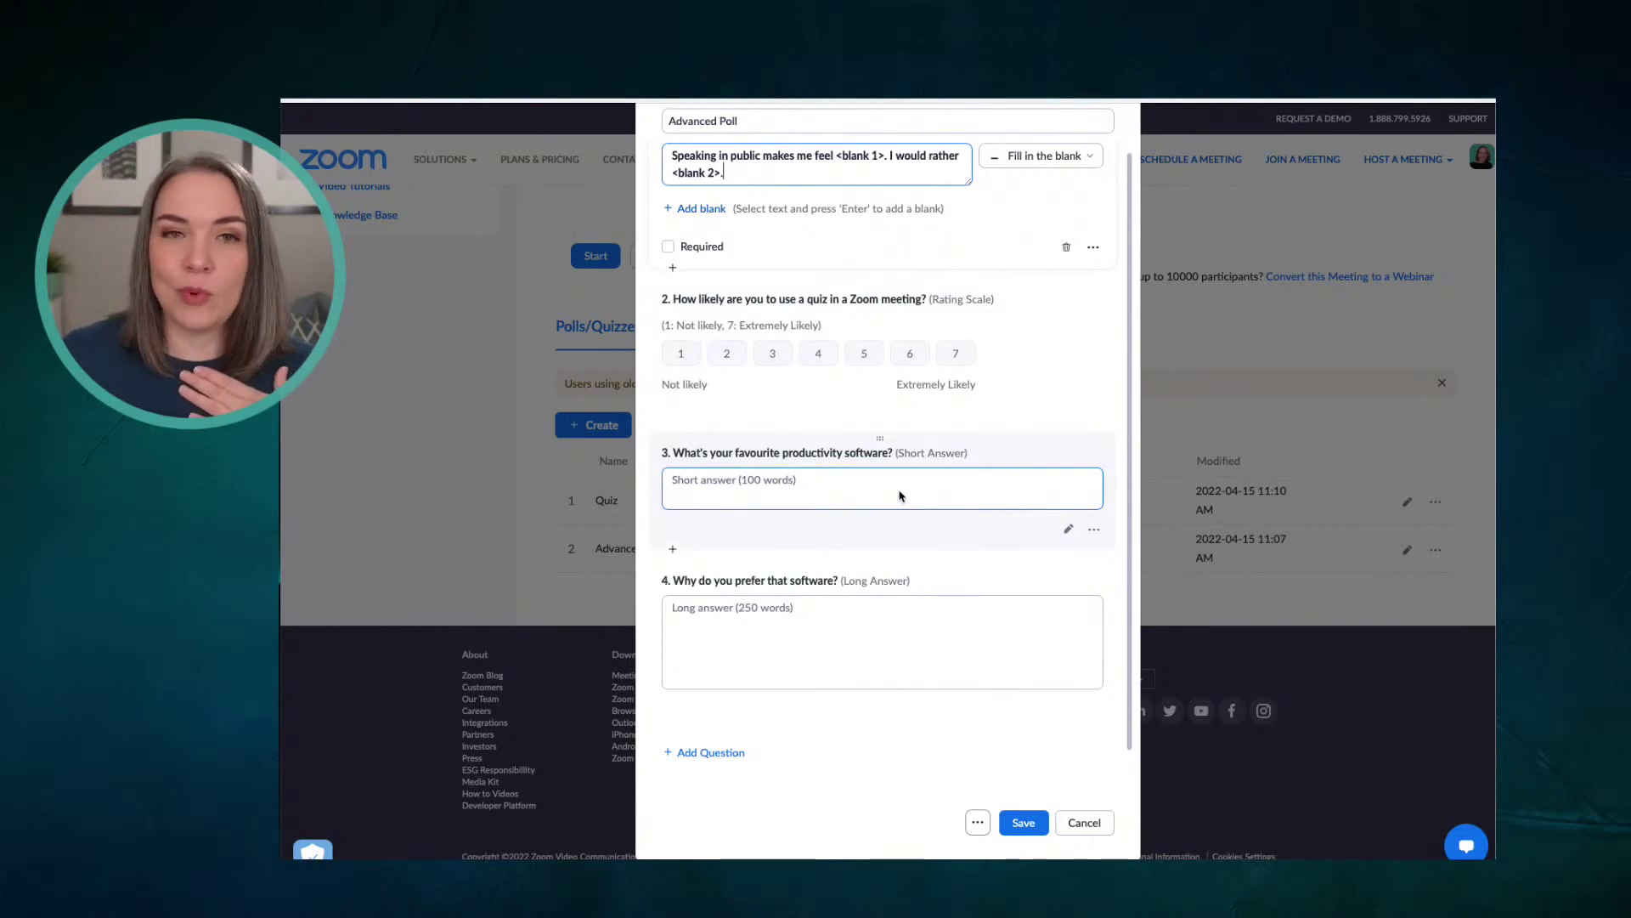
pyautogui.scroll(2, 900, 496)
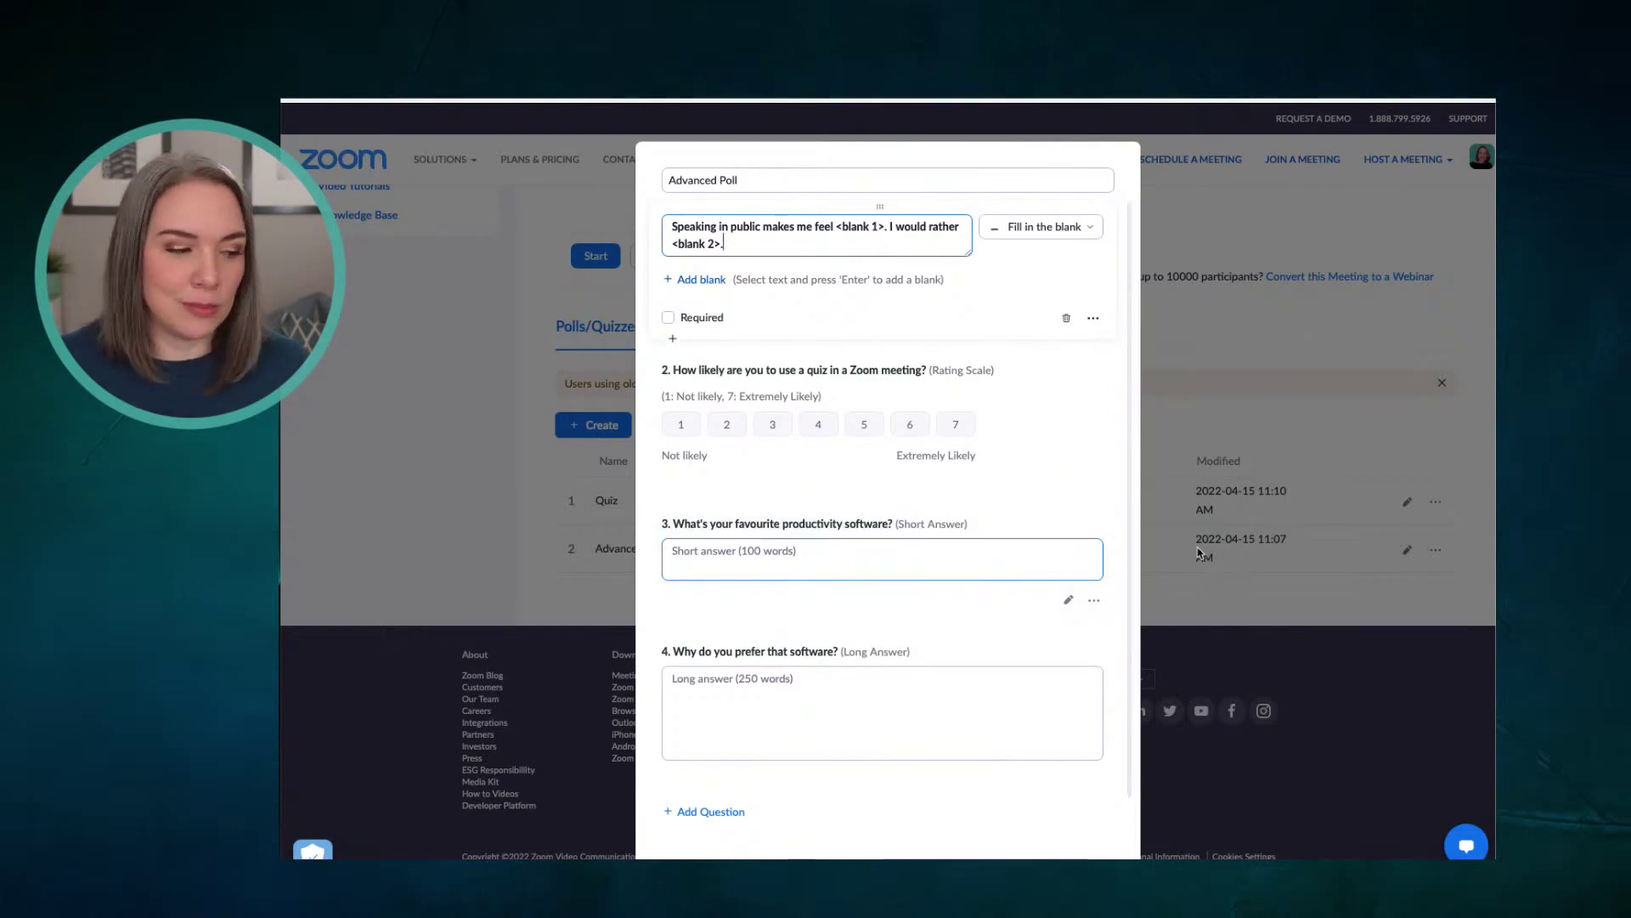
pyautogui.click(597, 501)
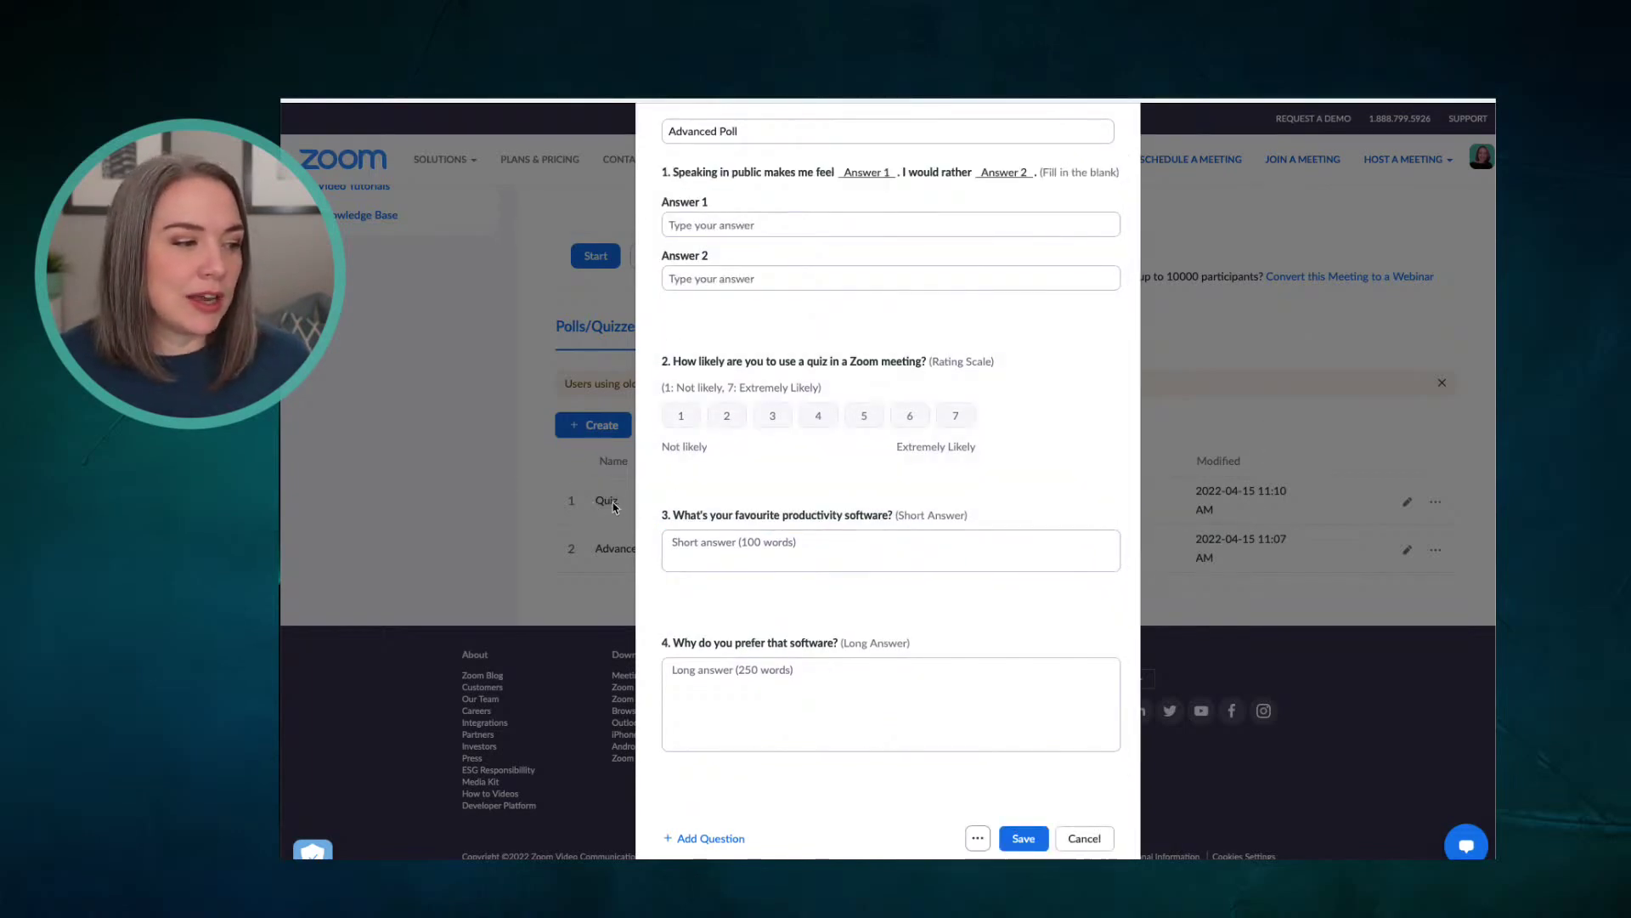
# Save the Advanced Poll, then open the Quiz and look through its four questions
pyautogui.click(1033, 843)
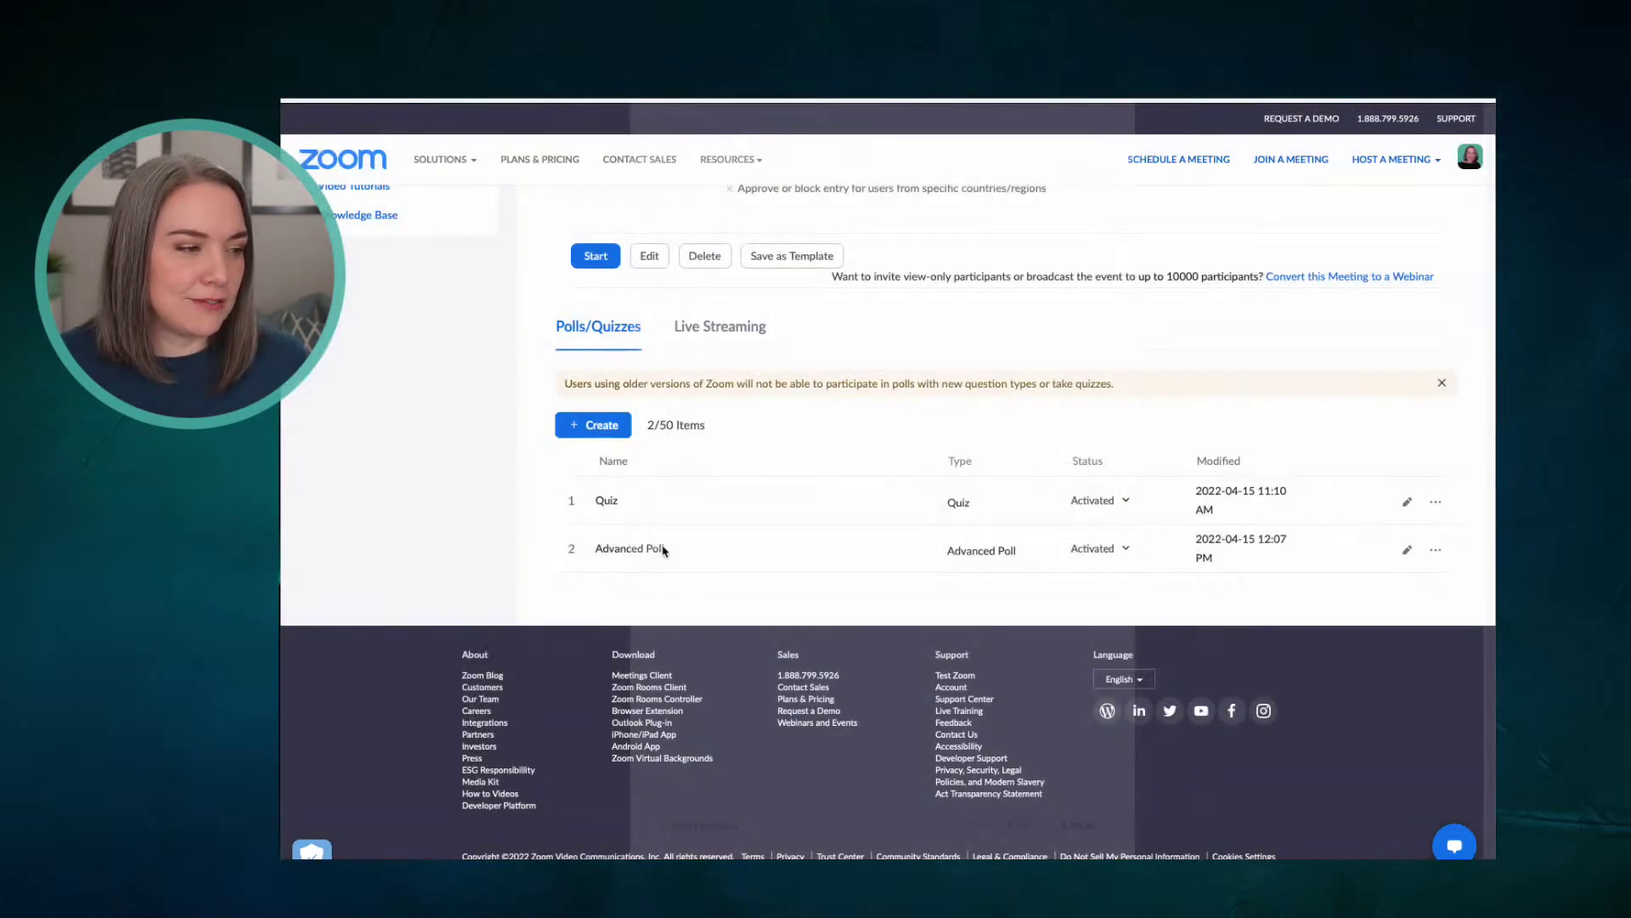
pyautogui.click(605, 503)
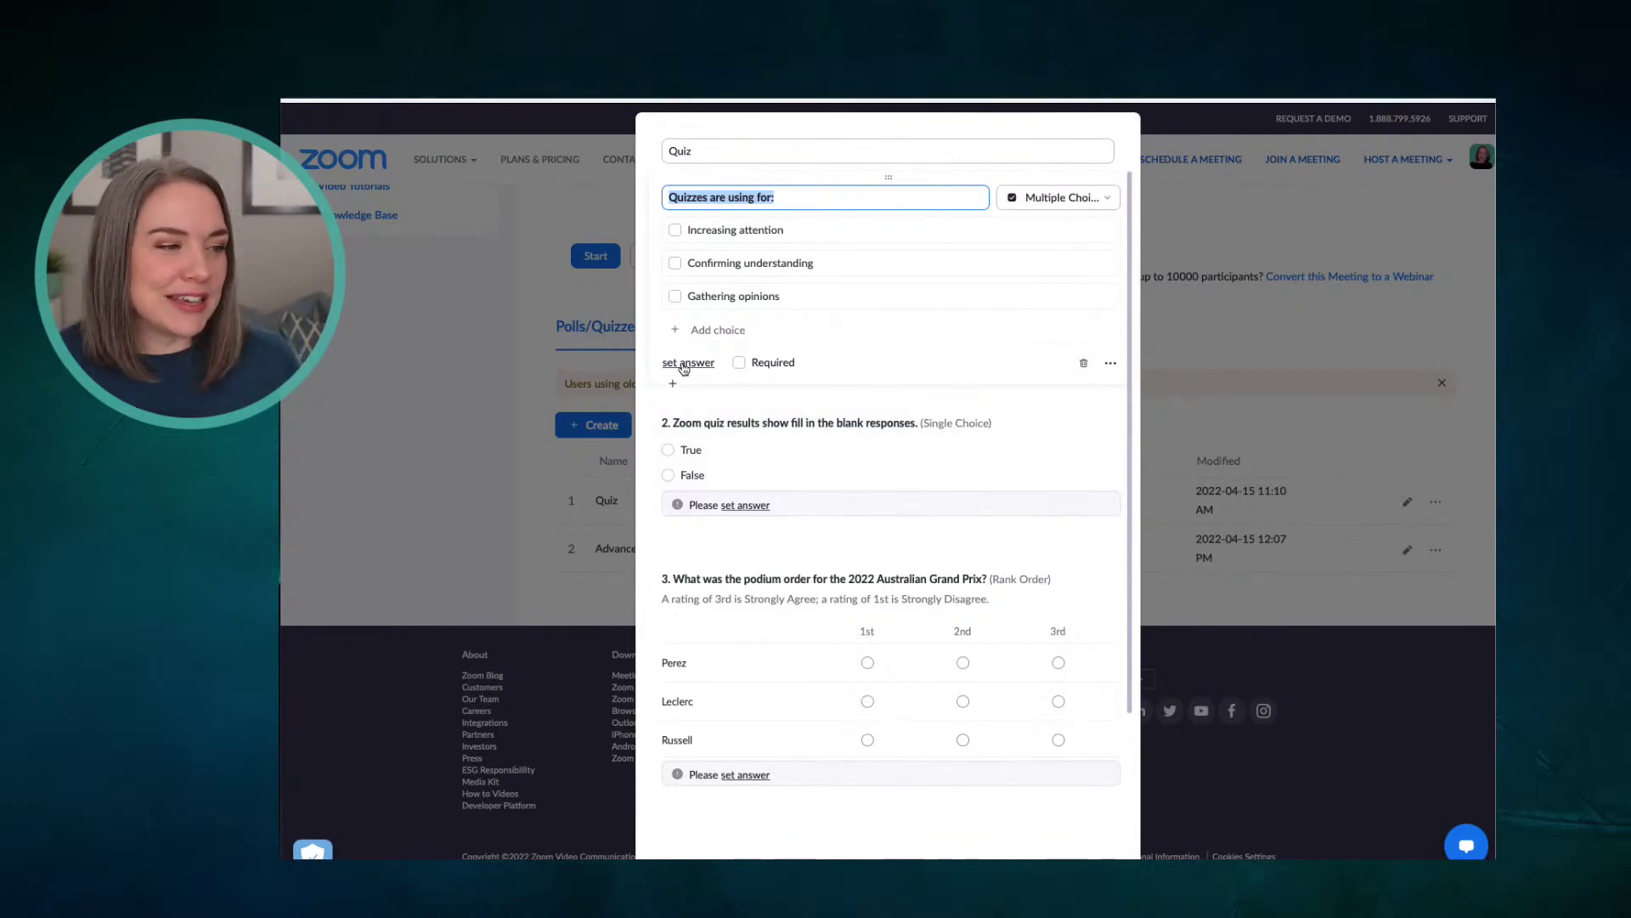
pyautogui.scroll(-1, 828, 446)
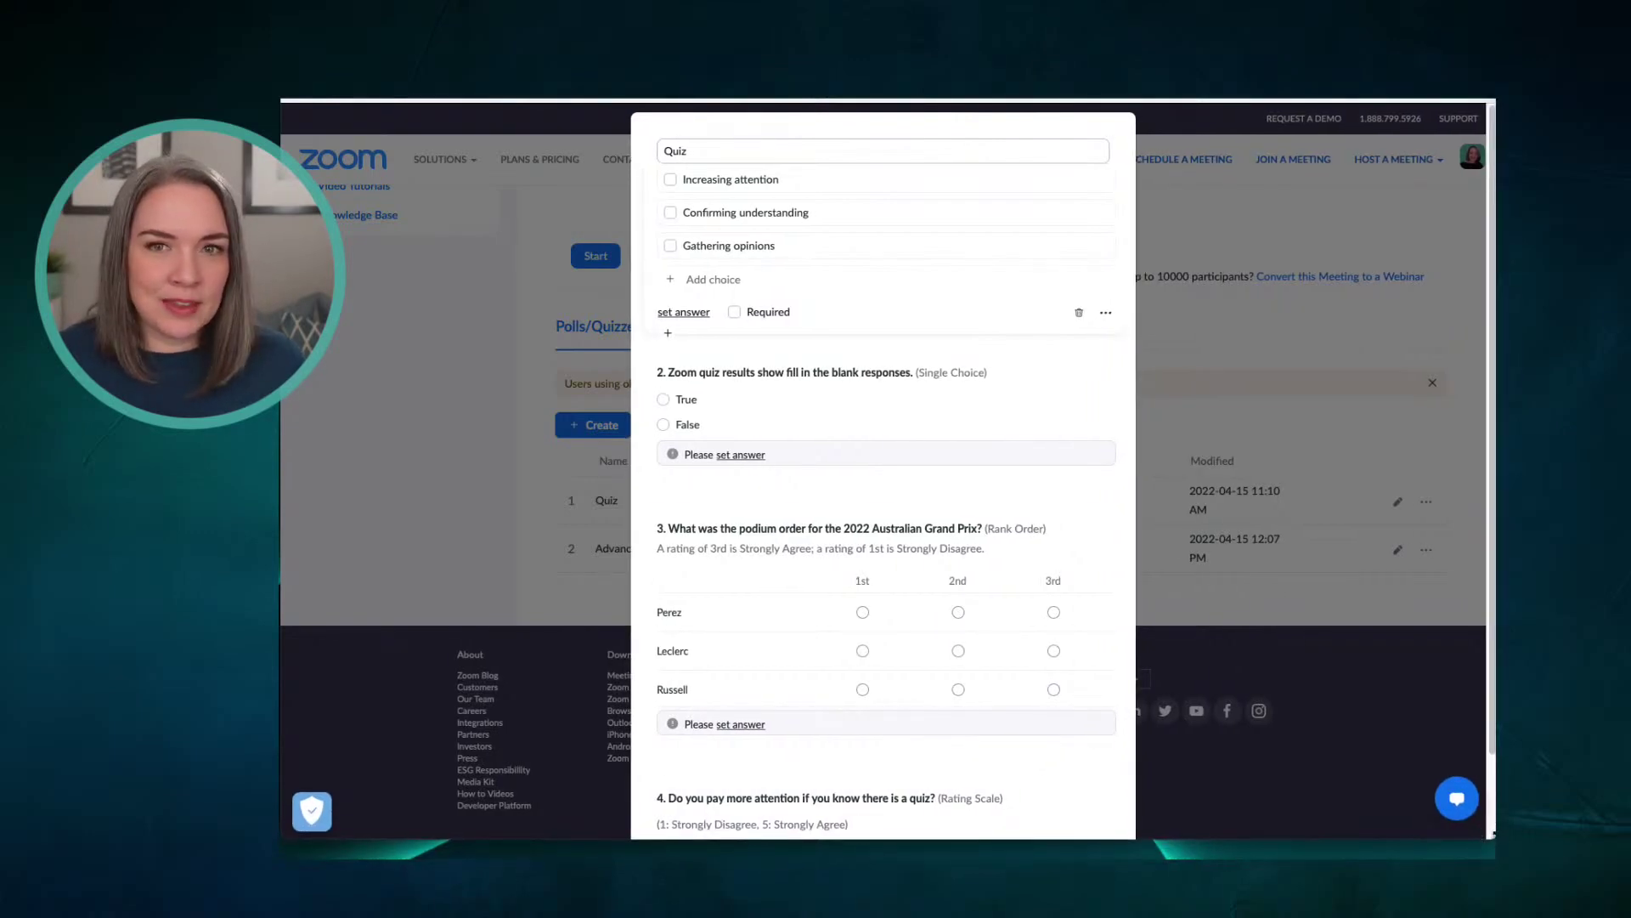
pyautogui.scroll(-5, 978, 747)
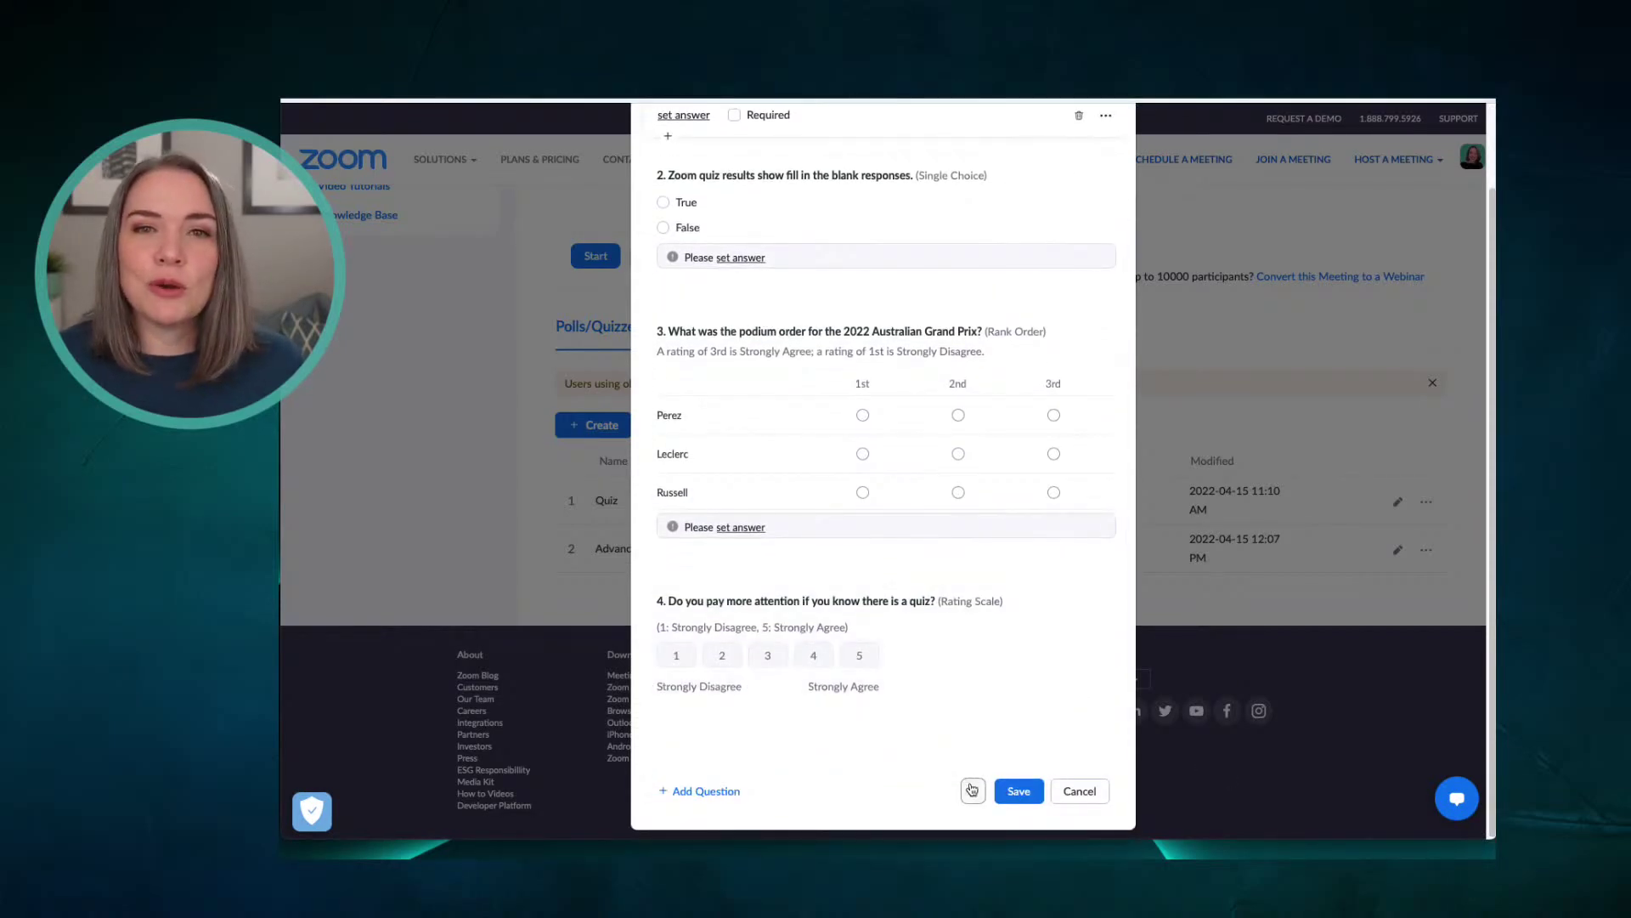
pyautogui.click(972, 791)
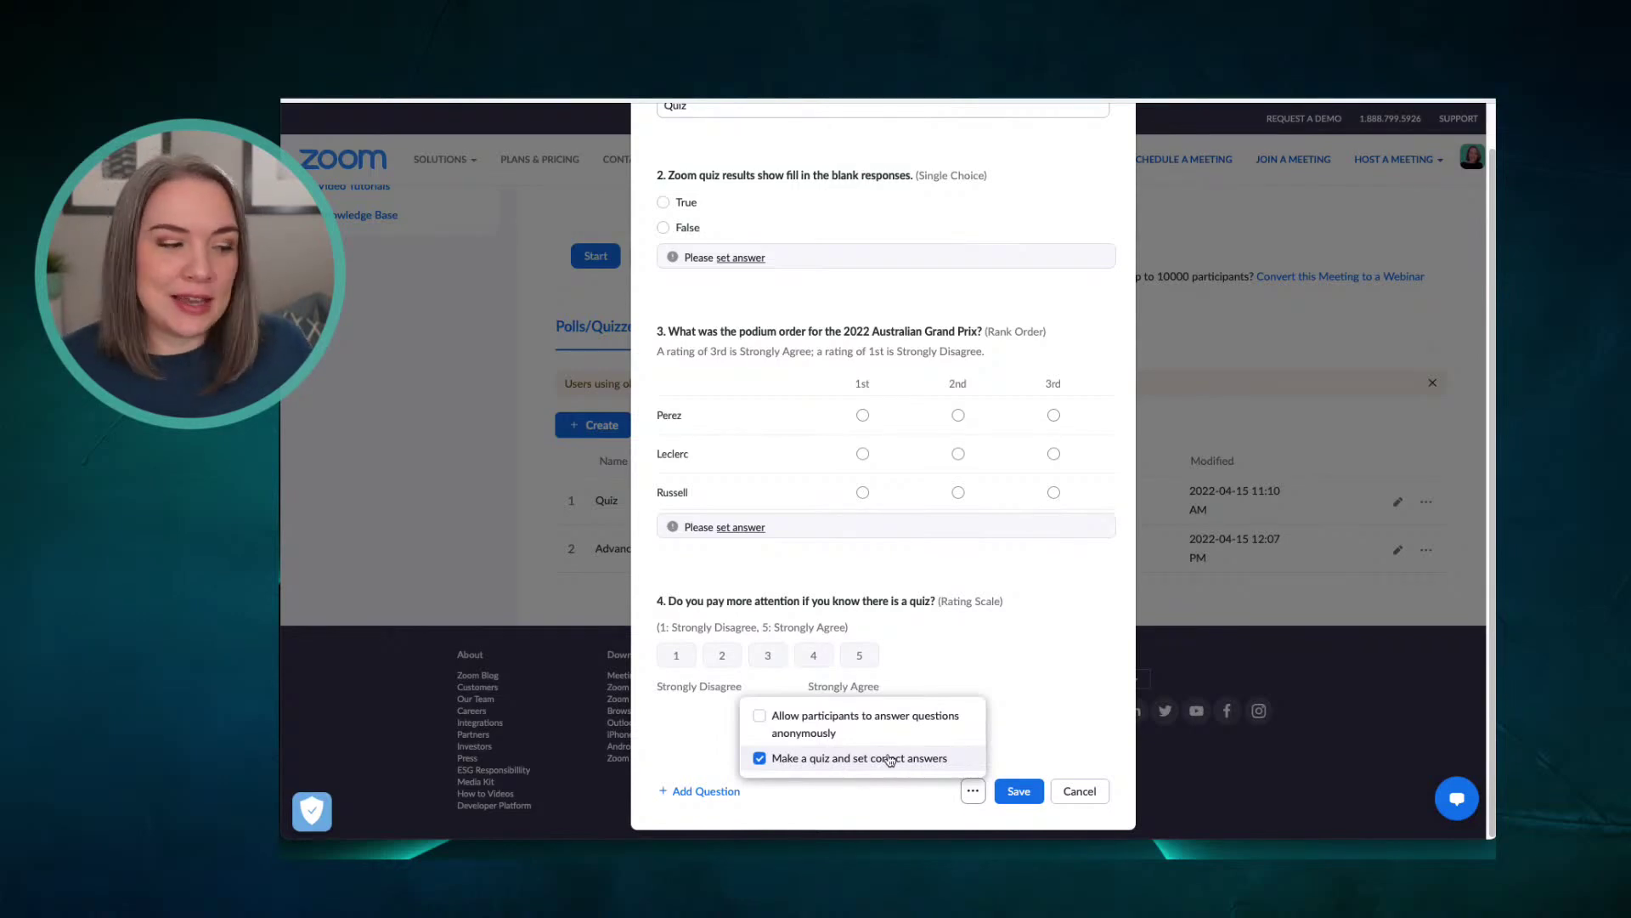
pyautogui.click(1041, 734)
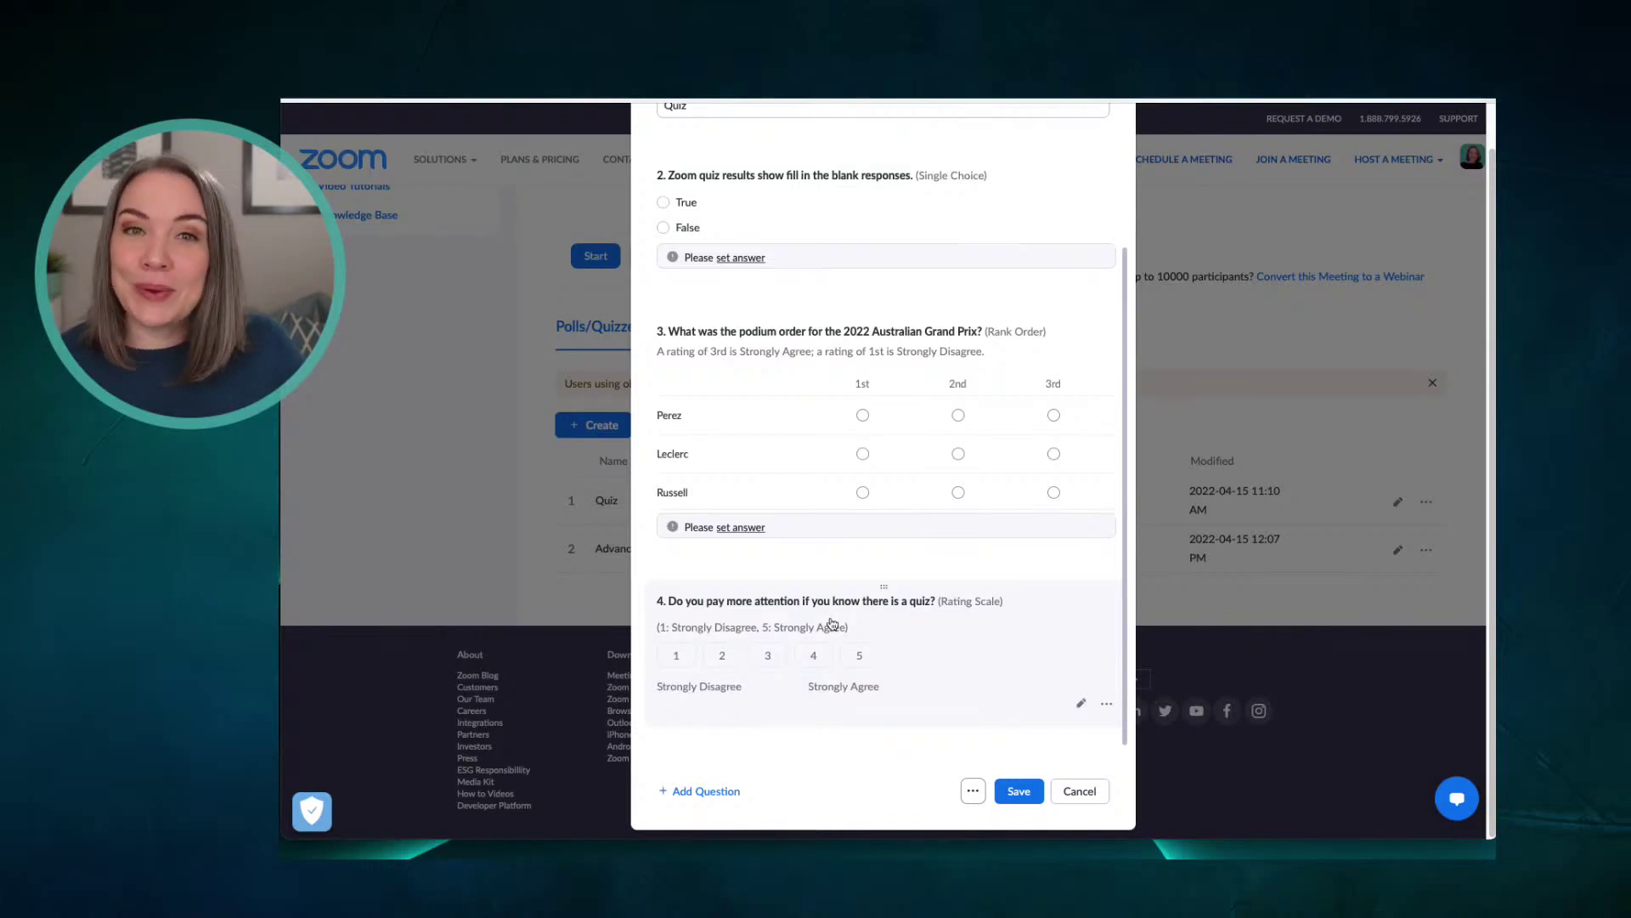
pyautogui.scroll(2, 839, 593)
pyautogui.scroll(3, 839, 592)
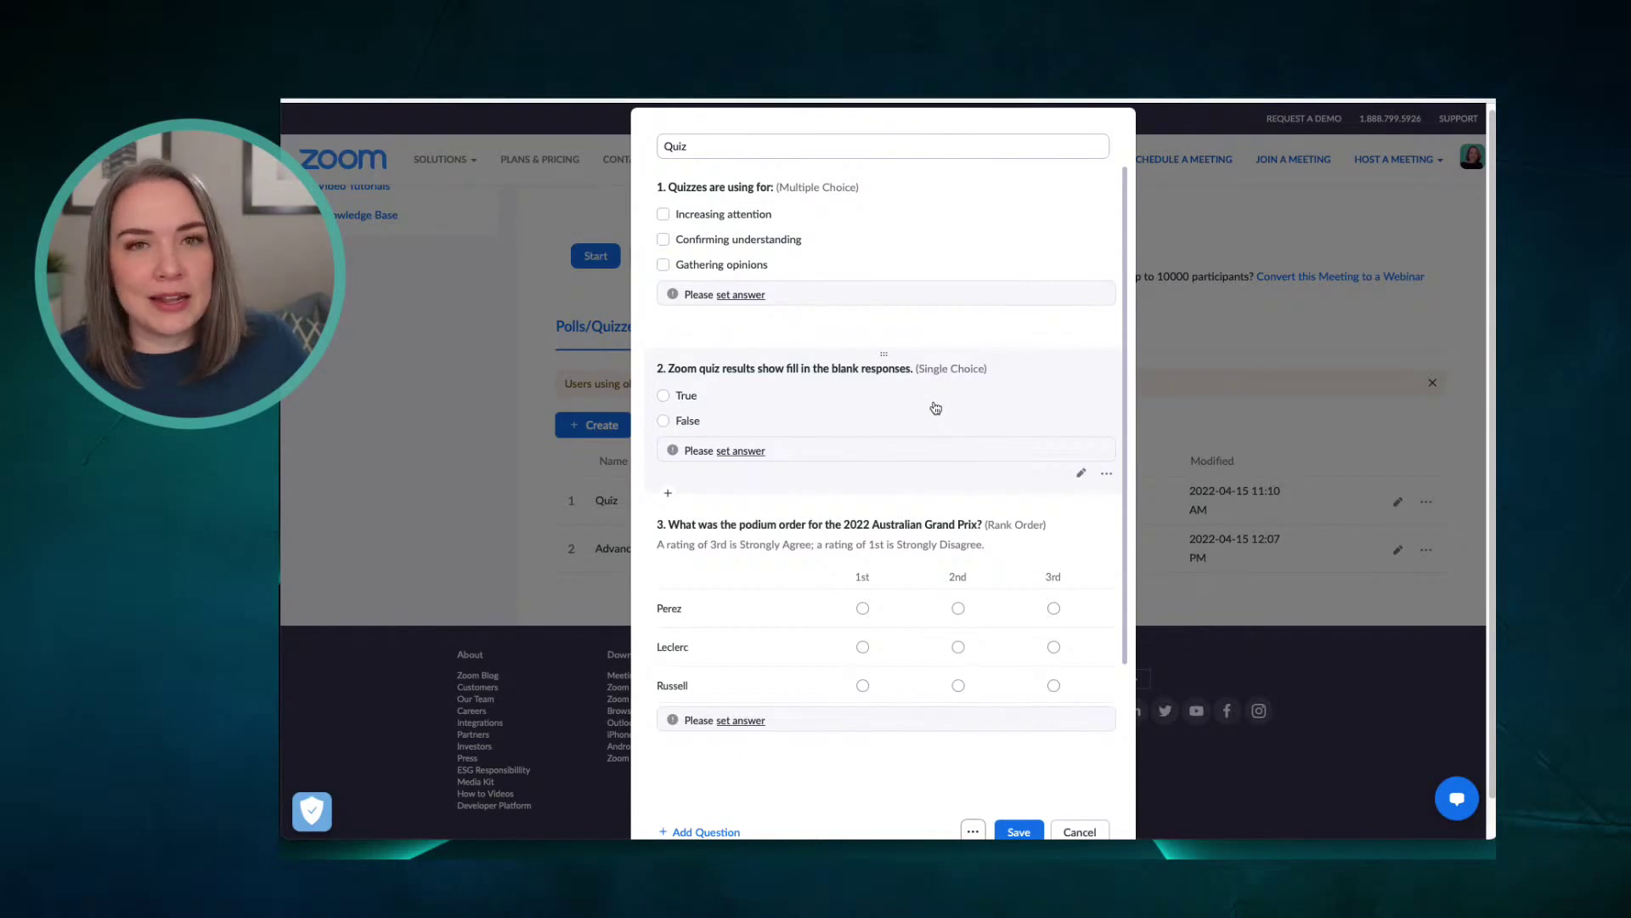
pyautogui.scroll(-2, 936, 408)
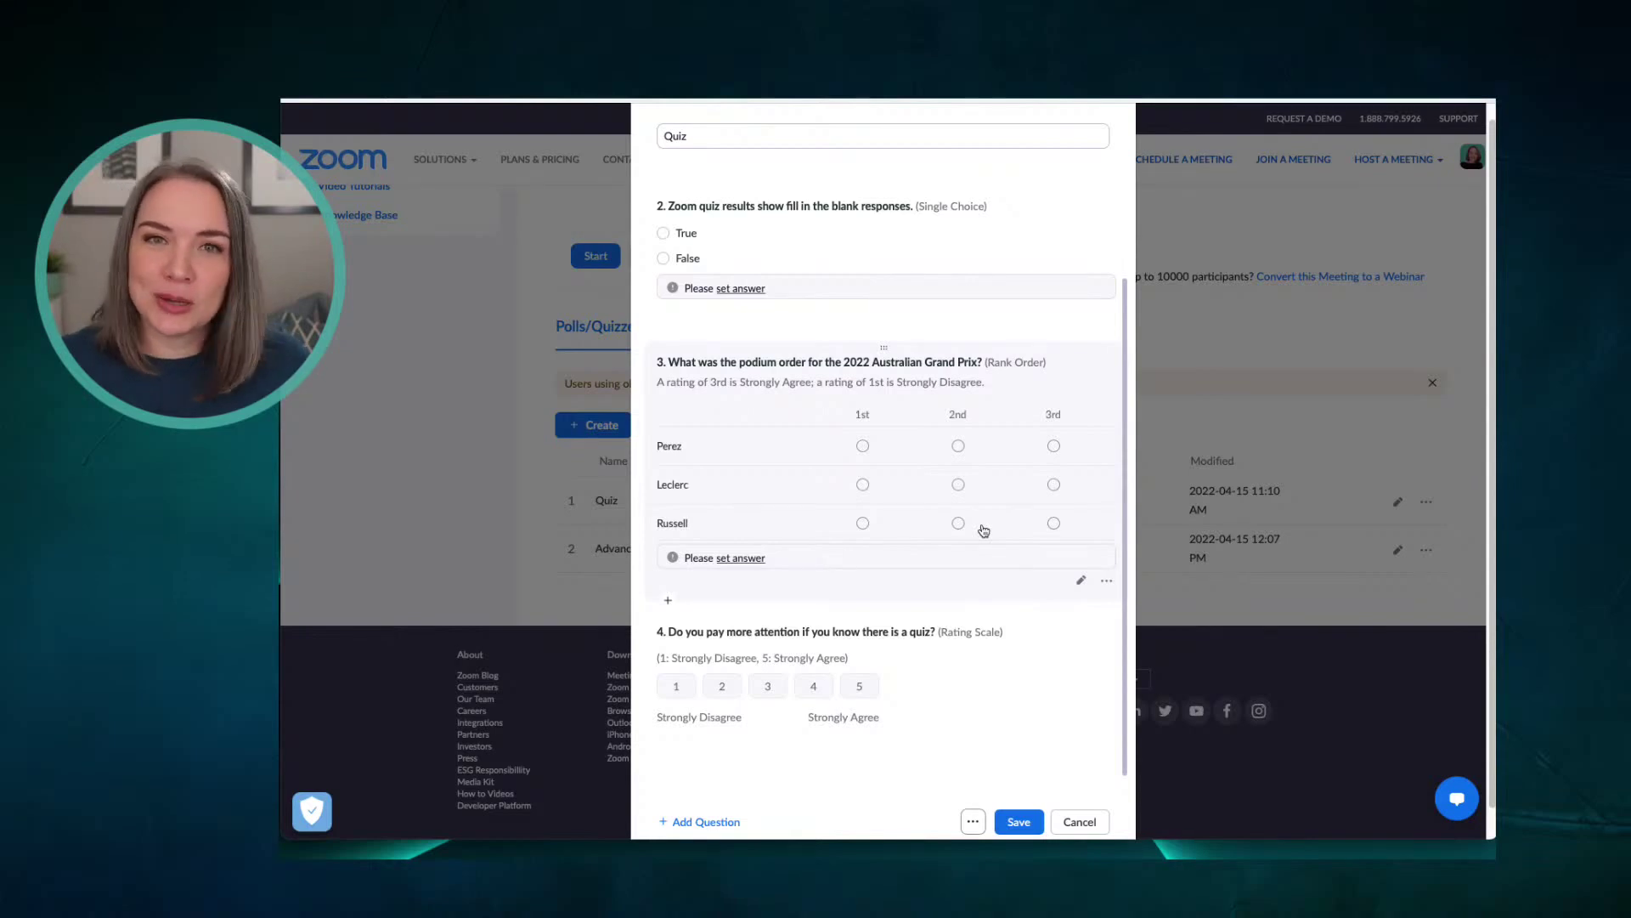
pyautogui.scroll(-1, 984, 522)
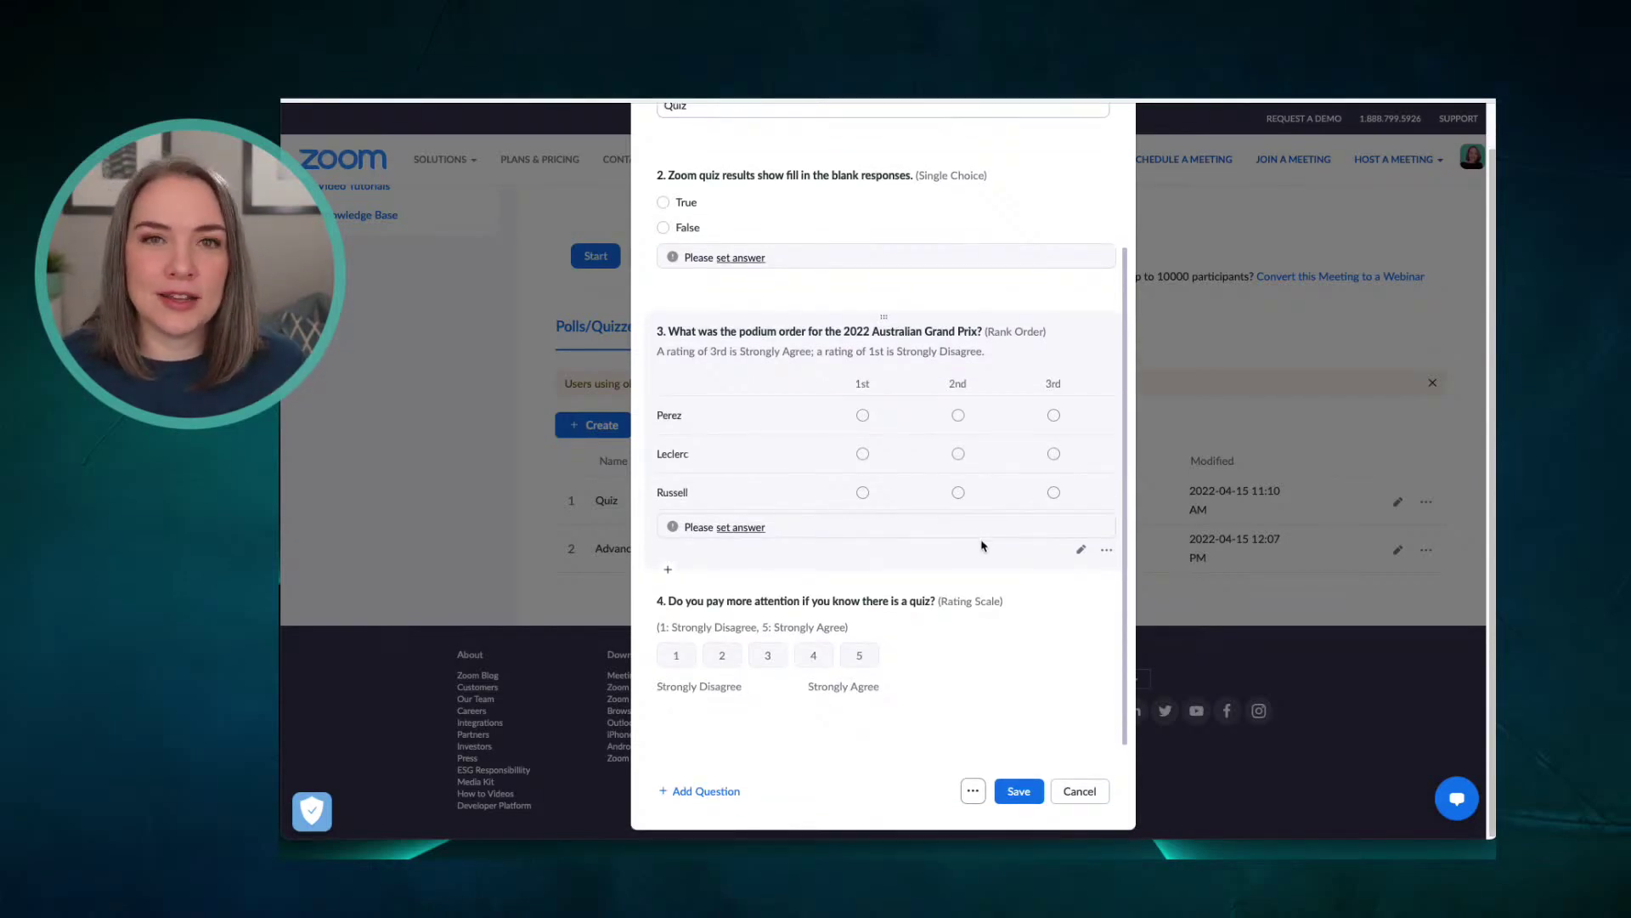
# Add a Matching question titled 'Match the show to the streaming service'
pyautogui.click(707, 792)
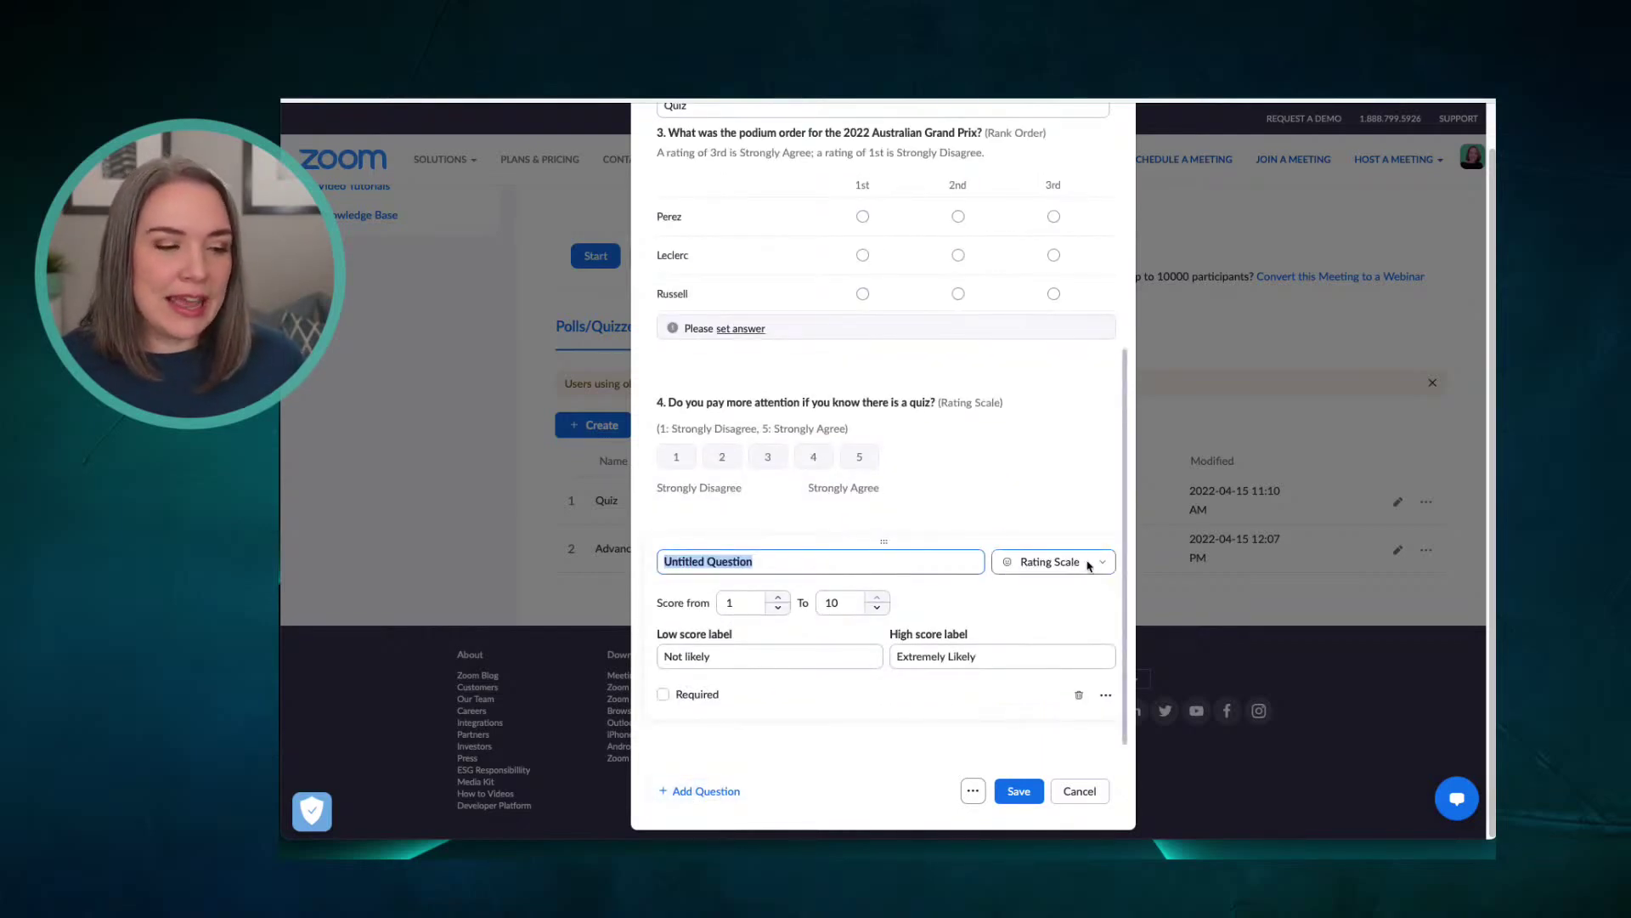
pyautogui.click(1090, 563)
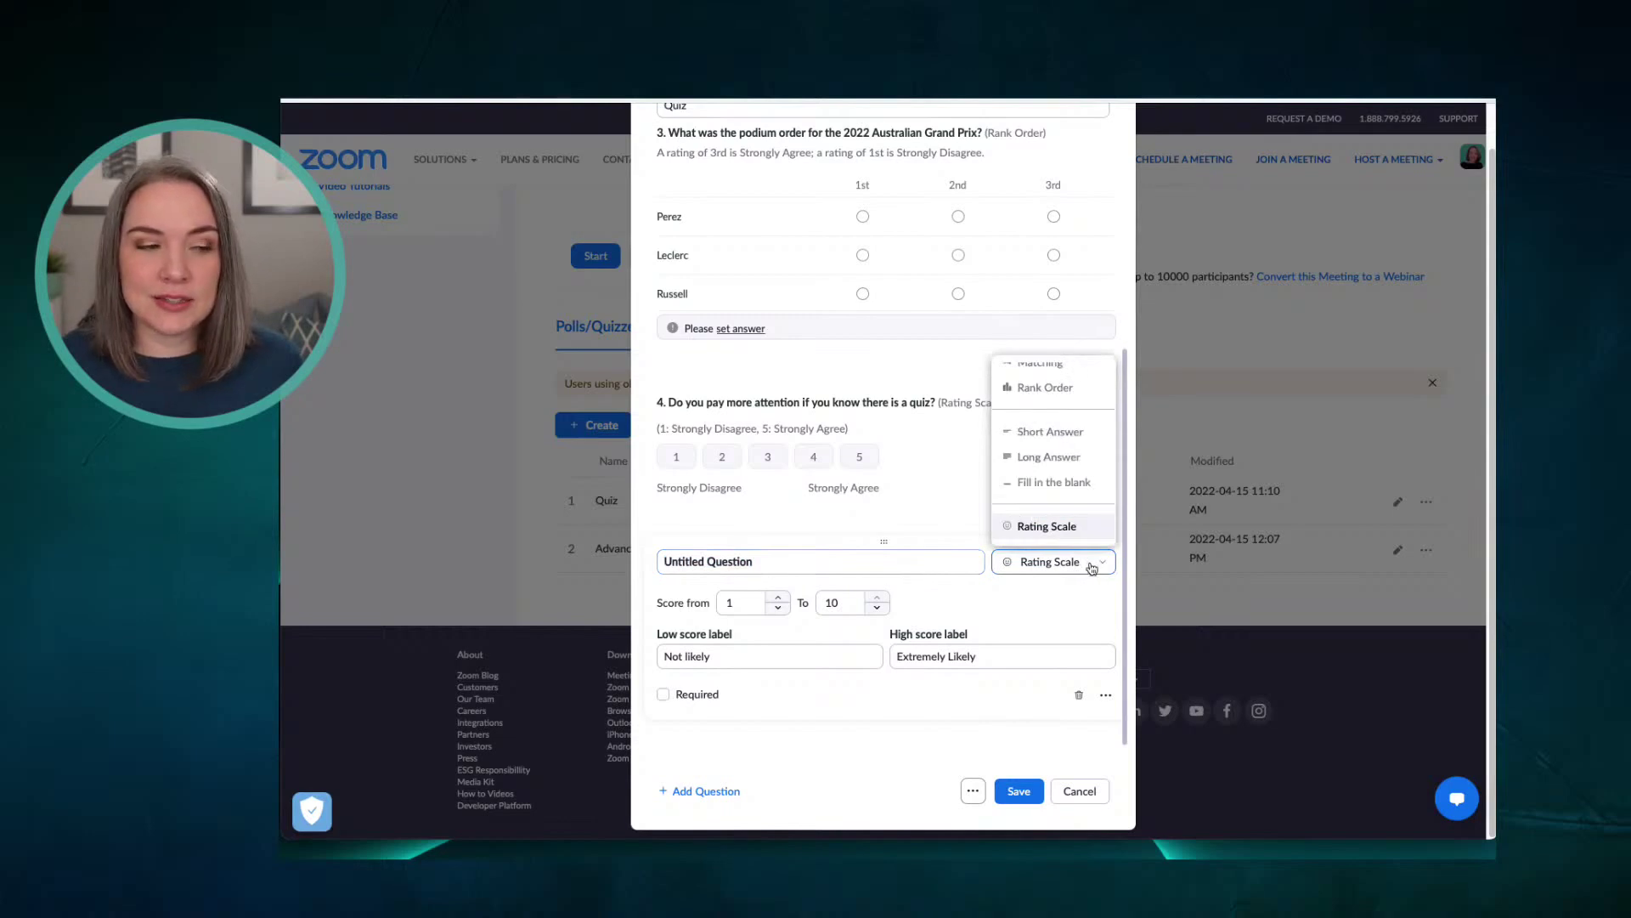
pyautogui.scroll(3, 1053, 442)
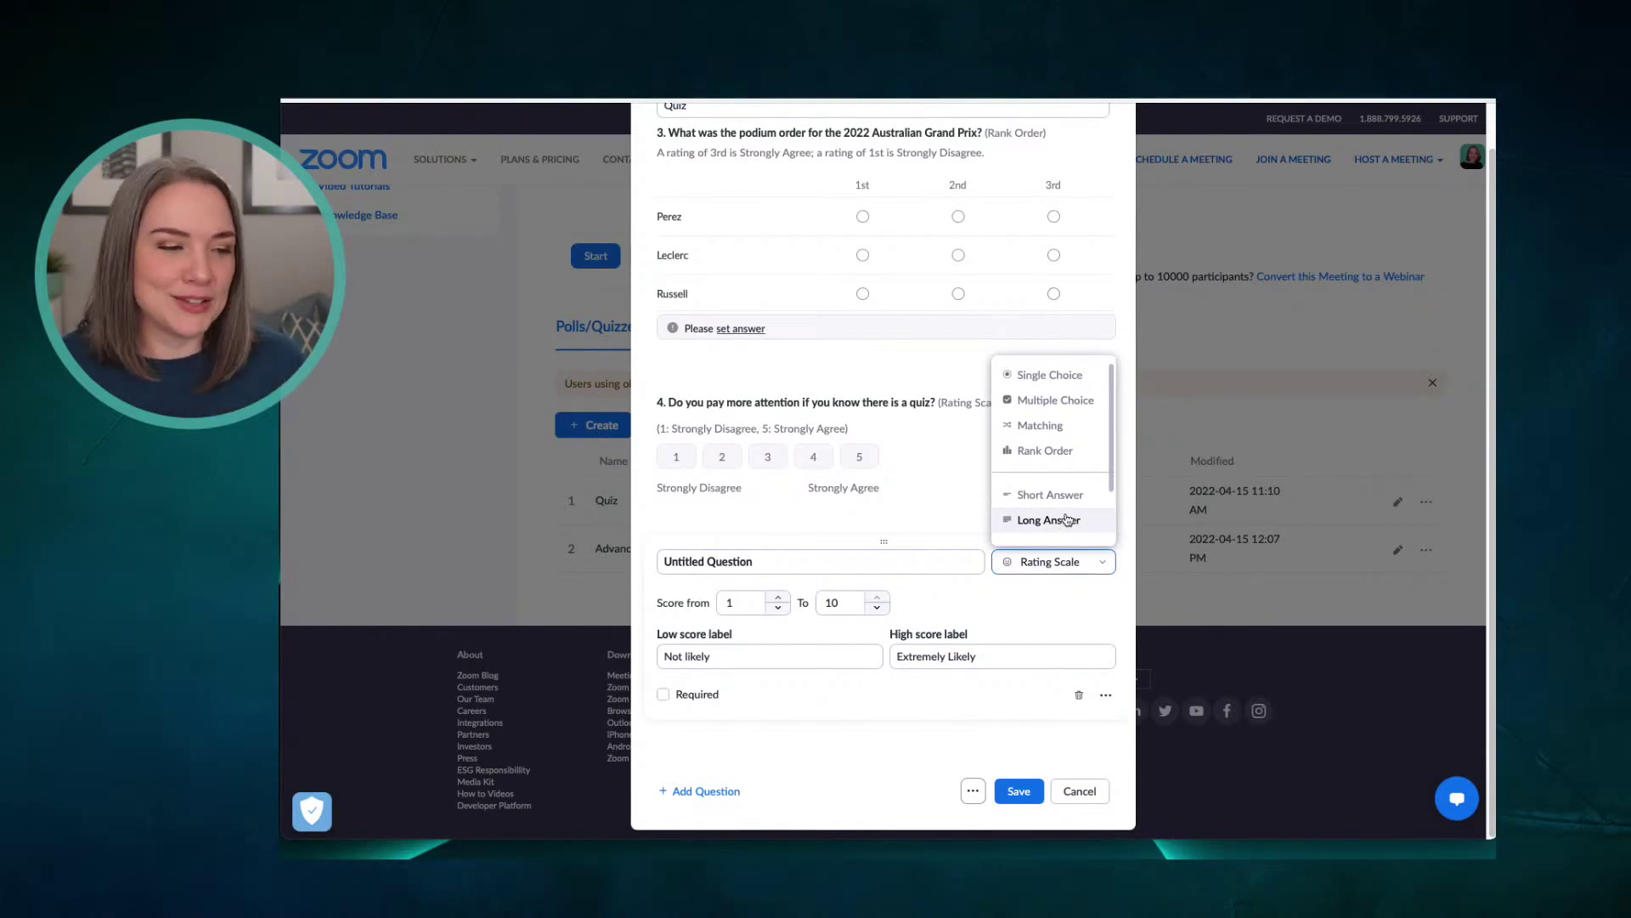
pyautogui.click(1048, 433)
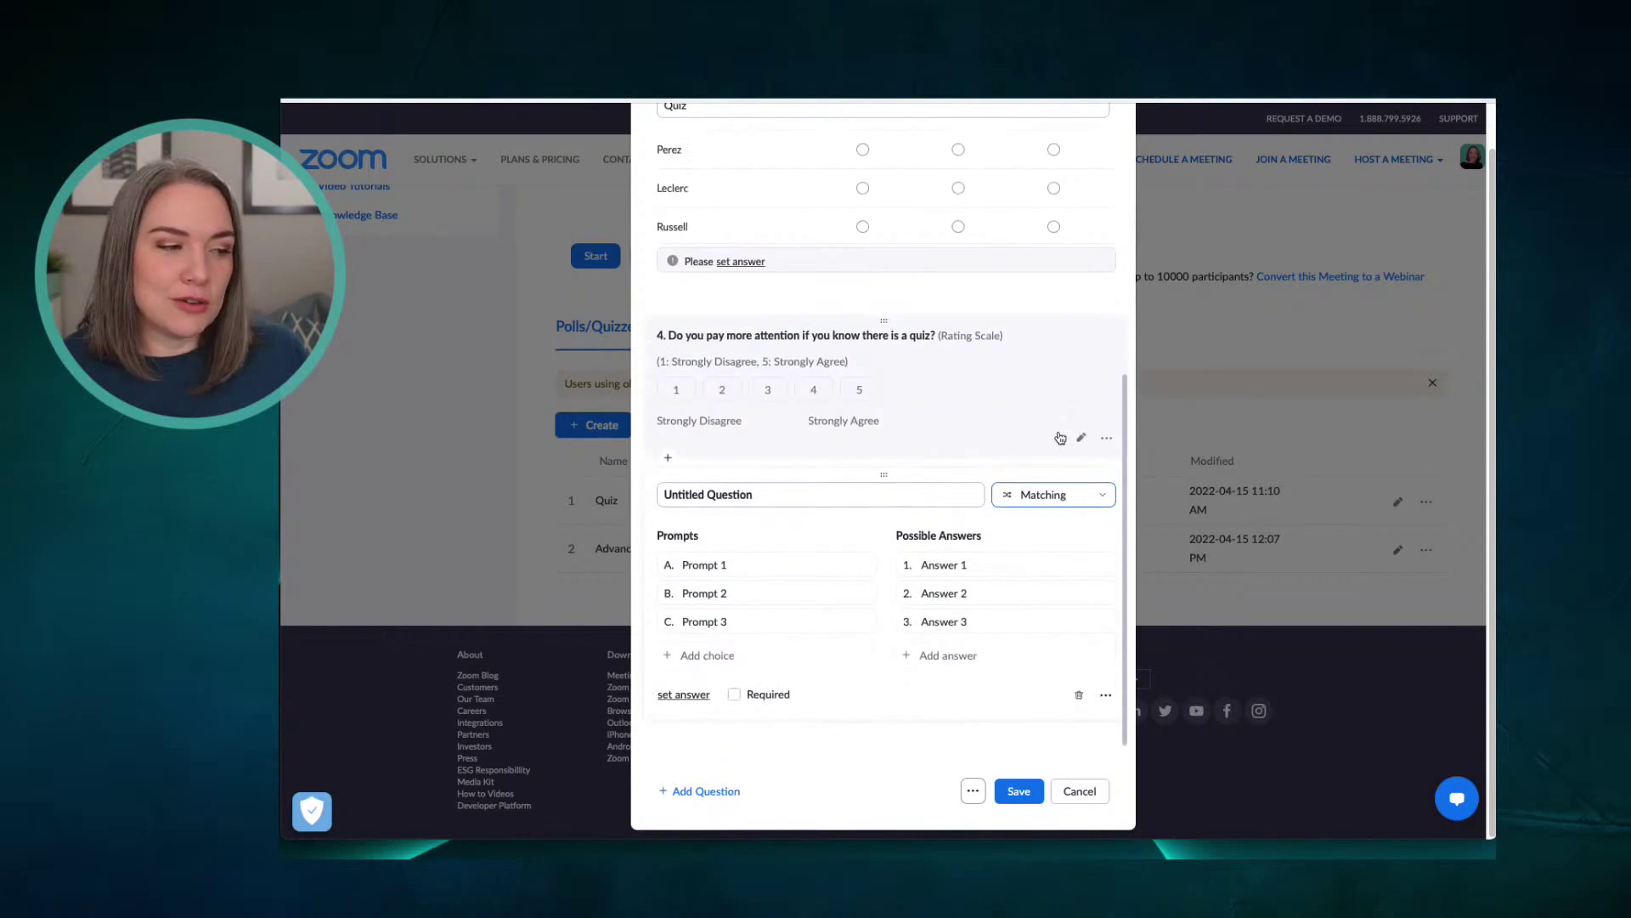
pyautogui.moveTo(755, 495); pyautogui.dragTo(663, 497)
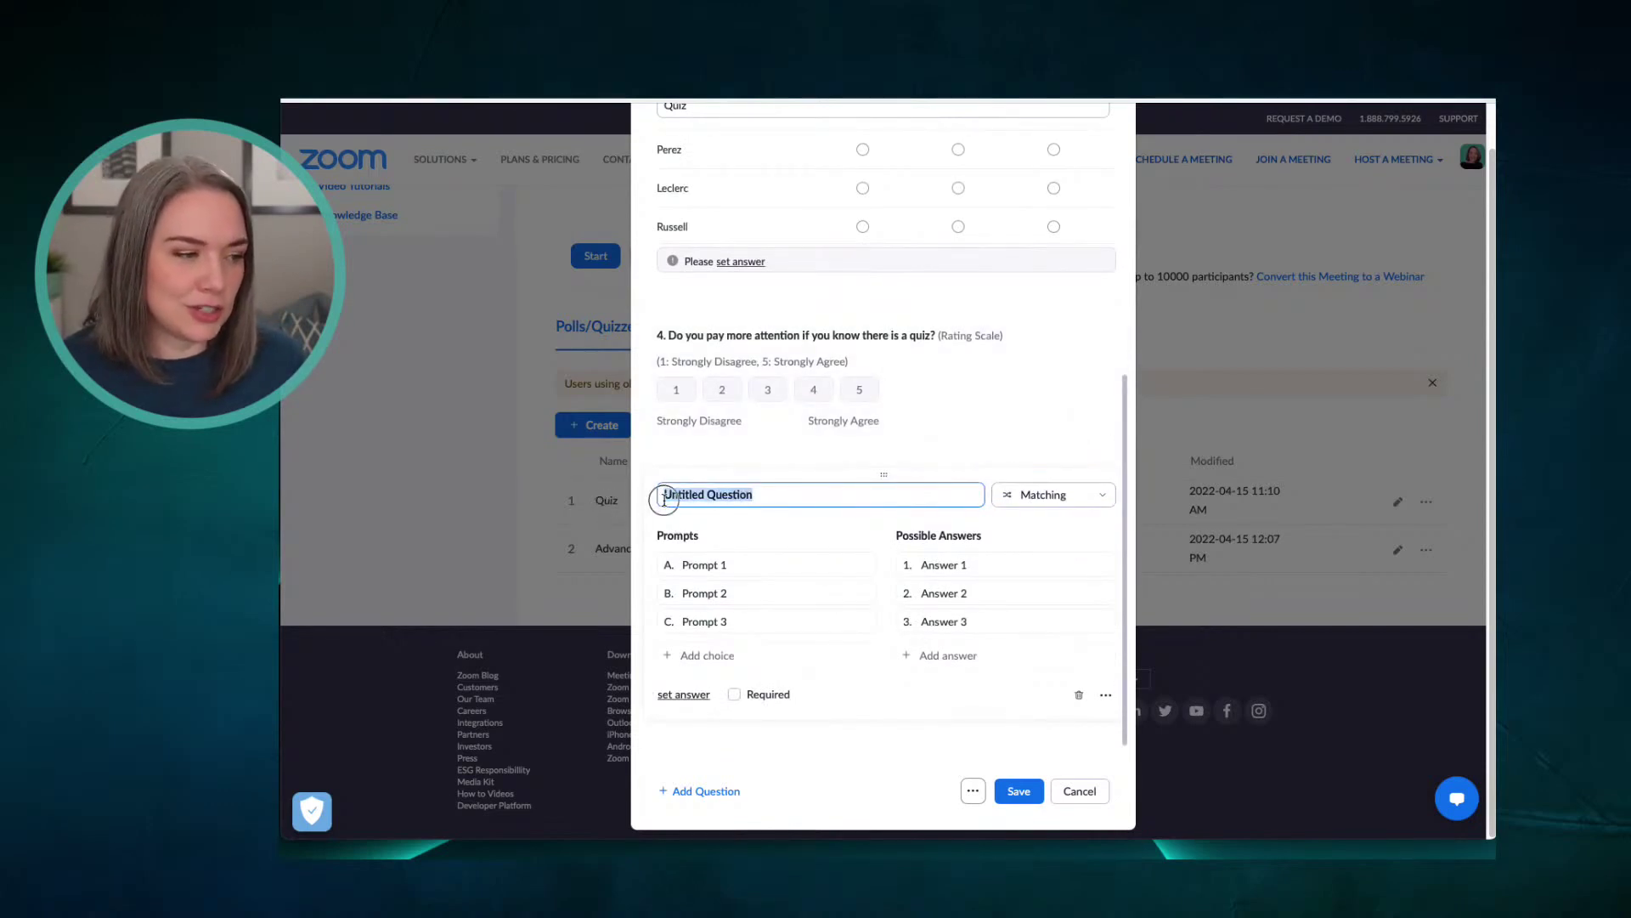
pyautogui.write('Match the')
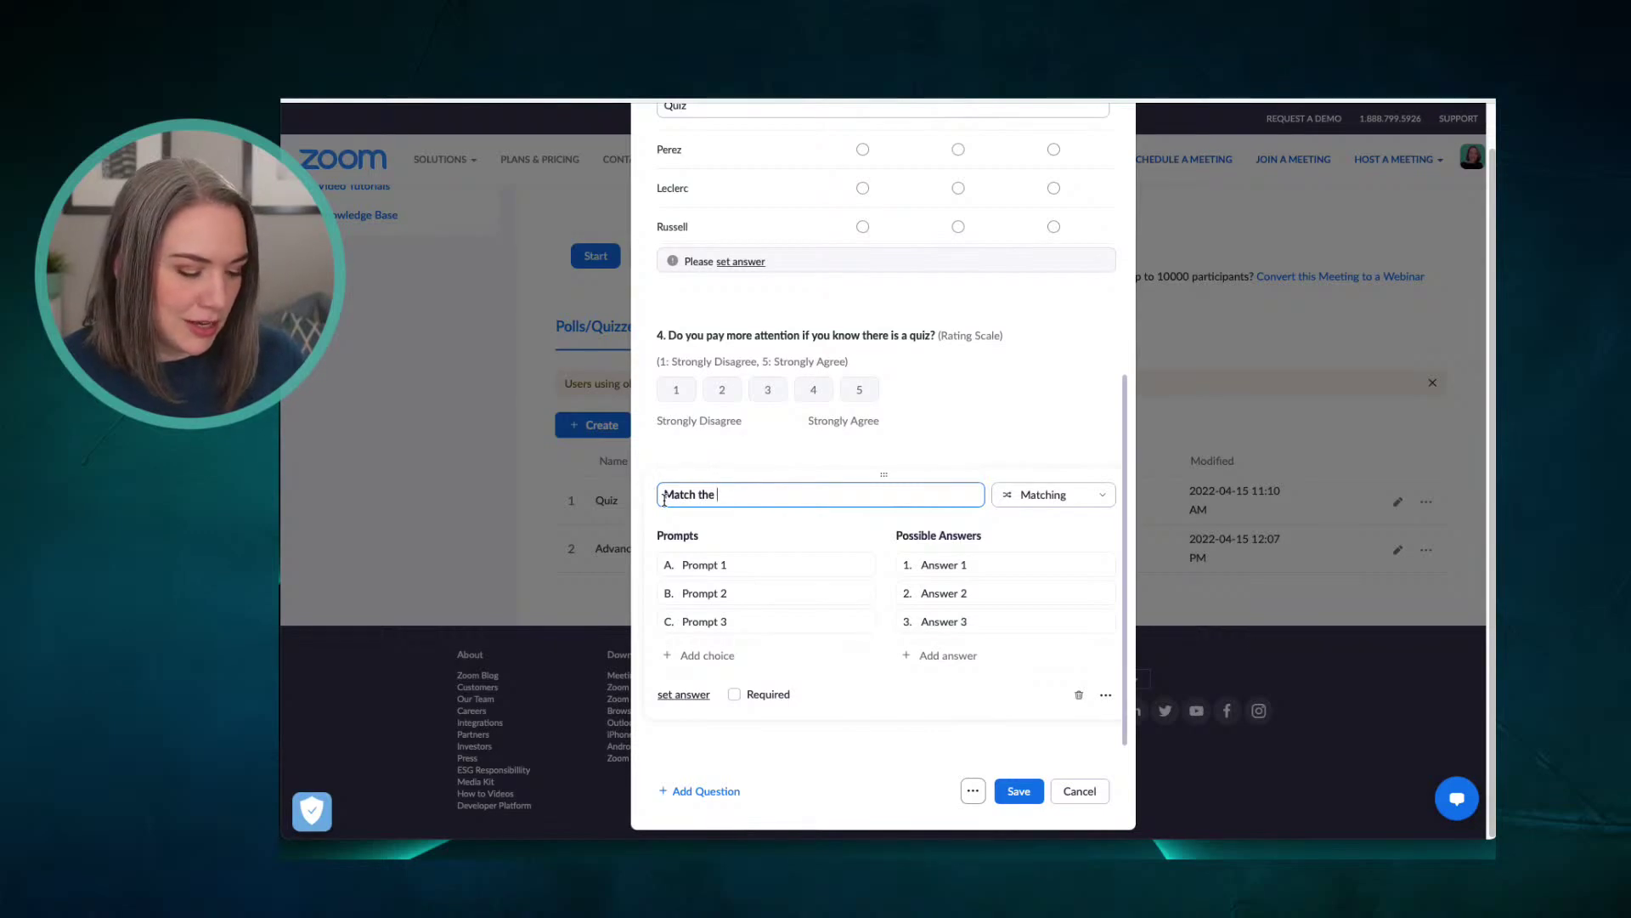
pyautogui.write(' show to the streamin')
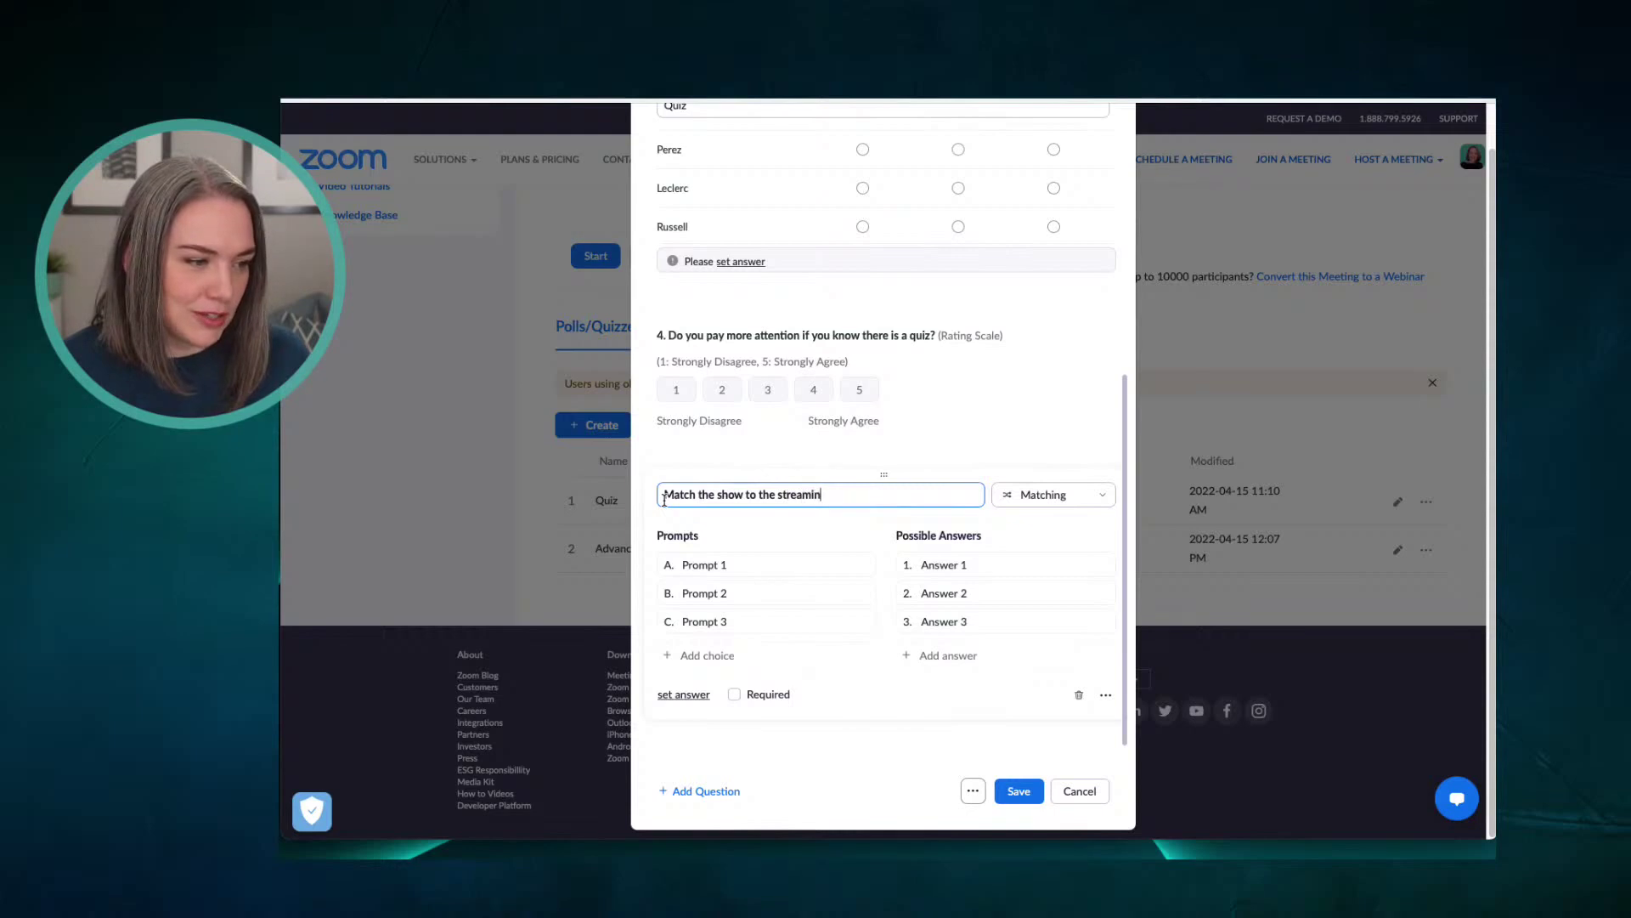
pyautogui.write('g service')
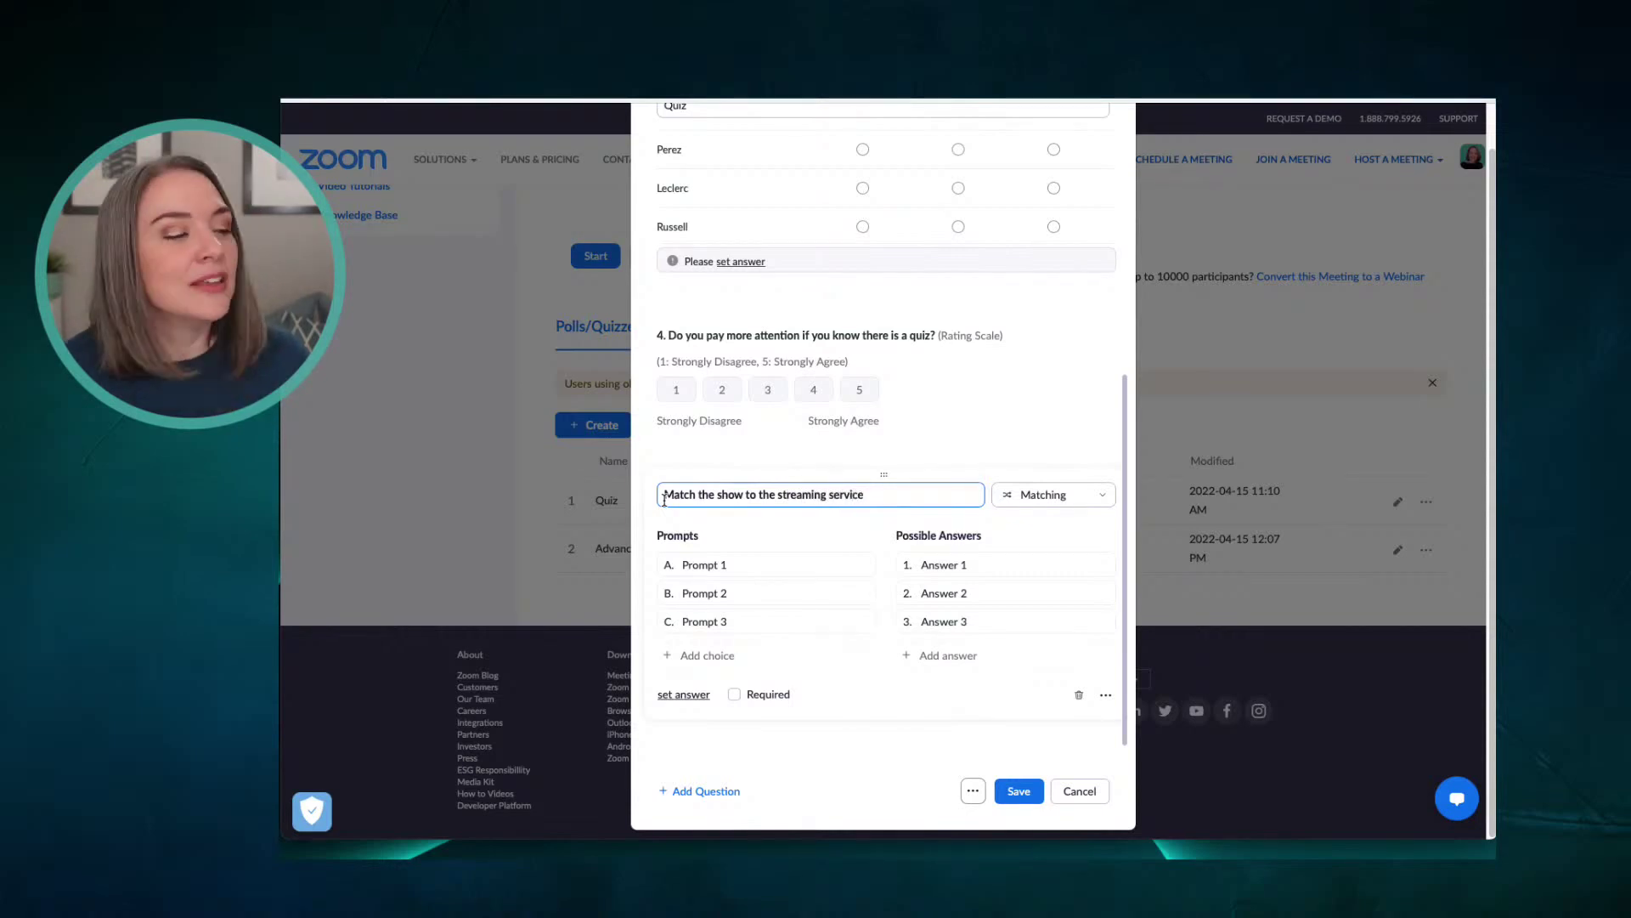
# Set the three prompts to Drive to Survive, Moon Knight and Atlas of the Heart
pyautogui.click(681, 565)
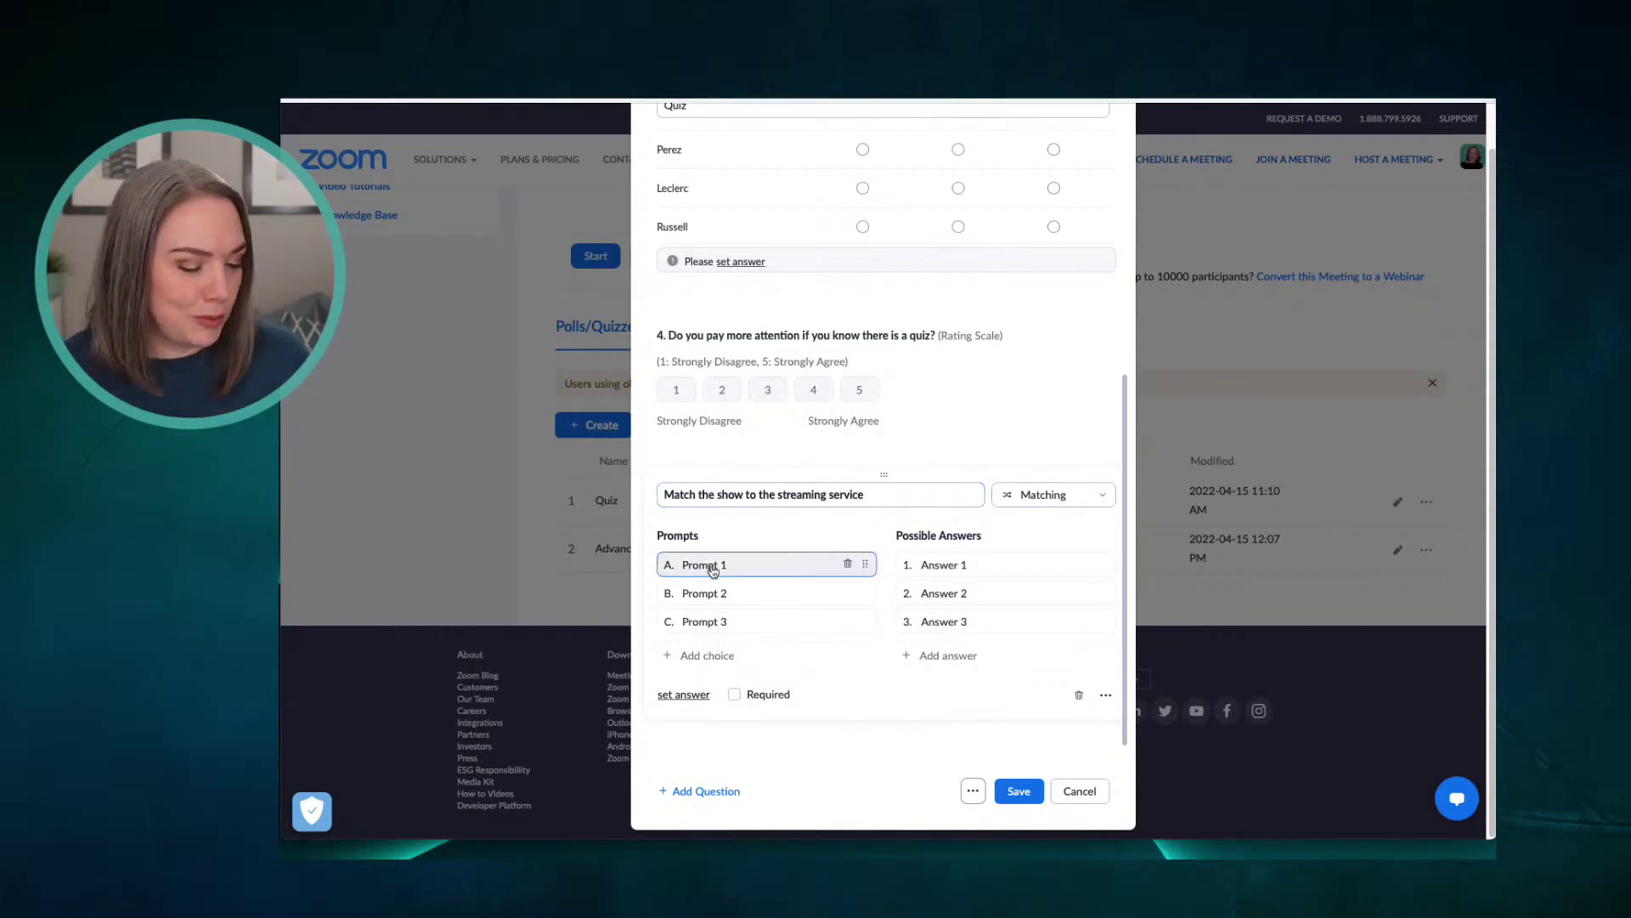
pyautogui.click(745, 564)
pyautogui.moveTo(744, 564); pyautogui.dragTo(674, 566)
pyautogui.write('Dri')
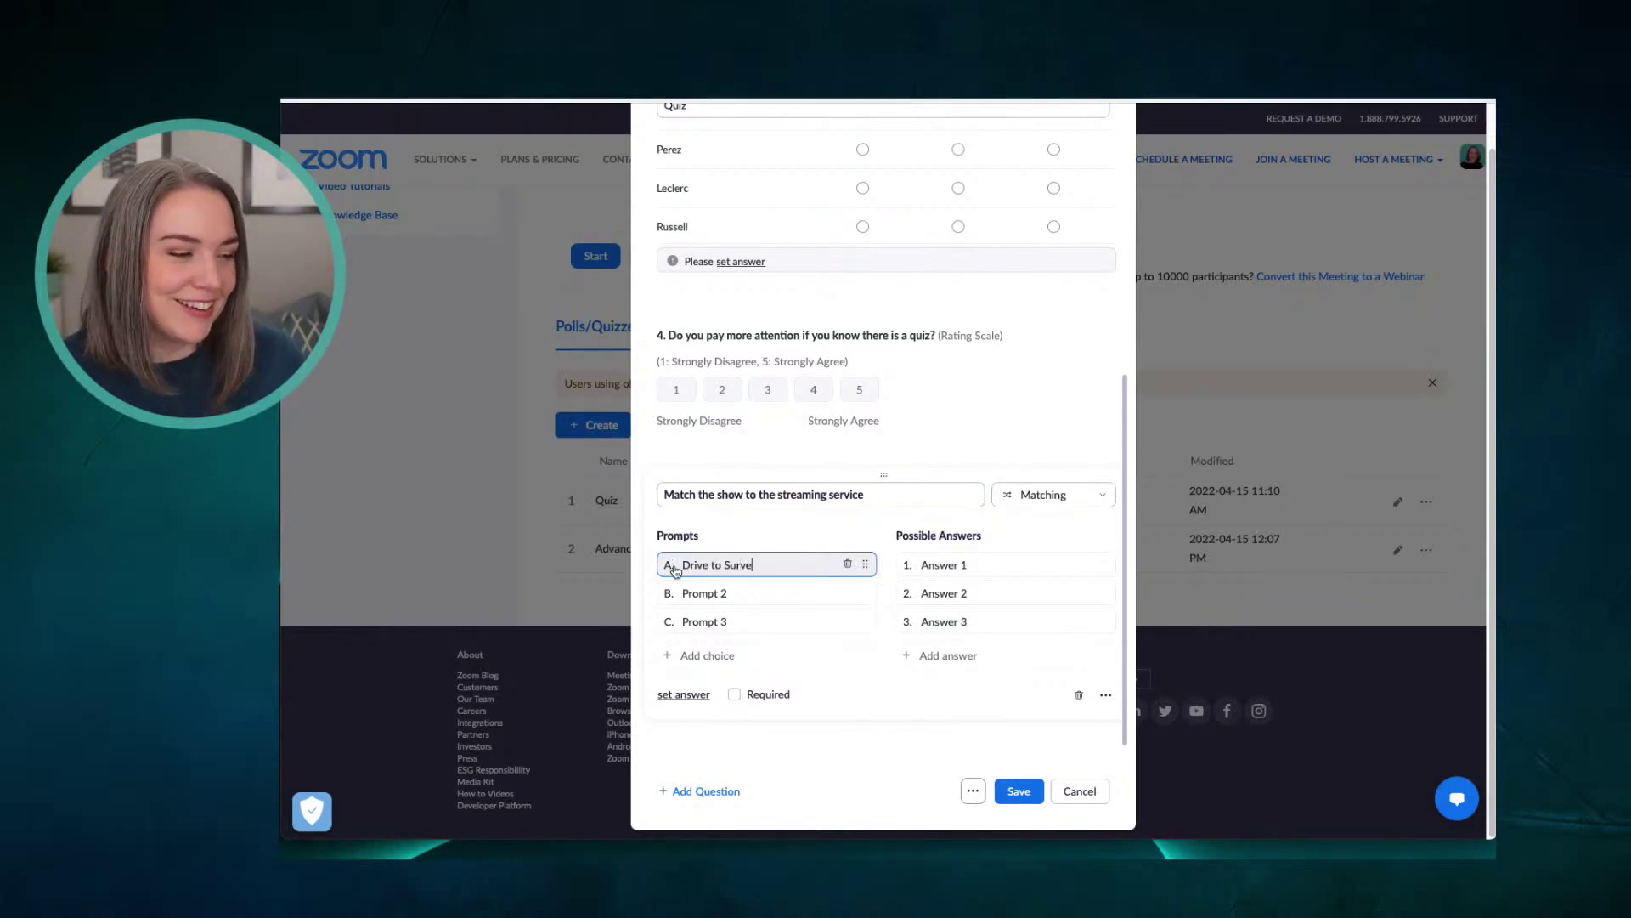
pyautogui.write('ve to Survive')
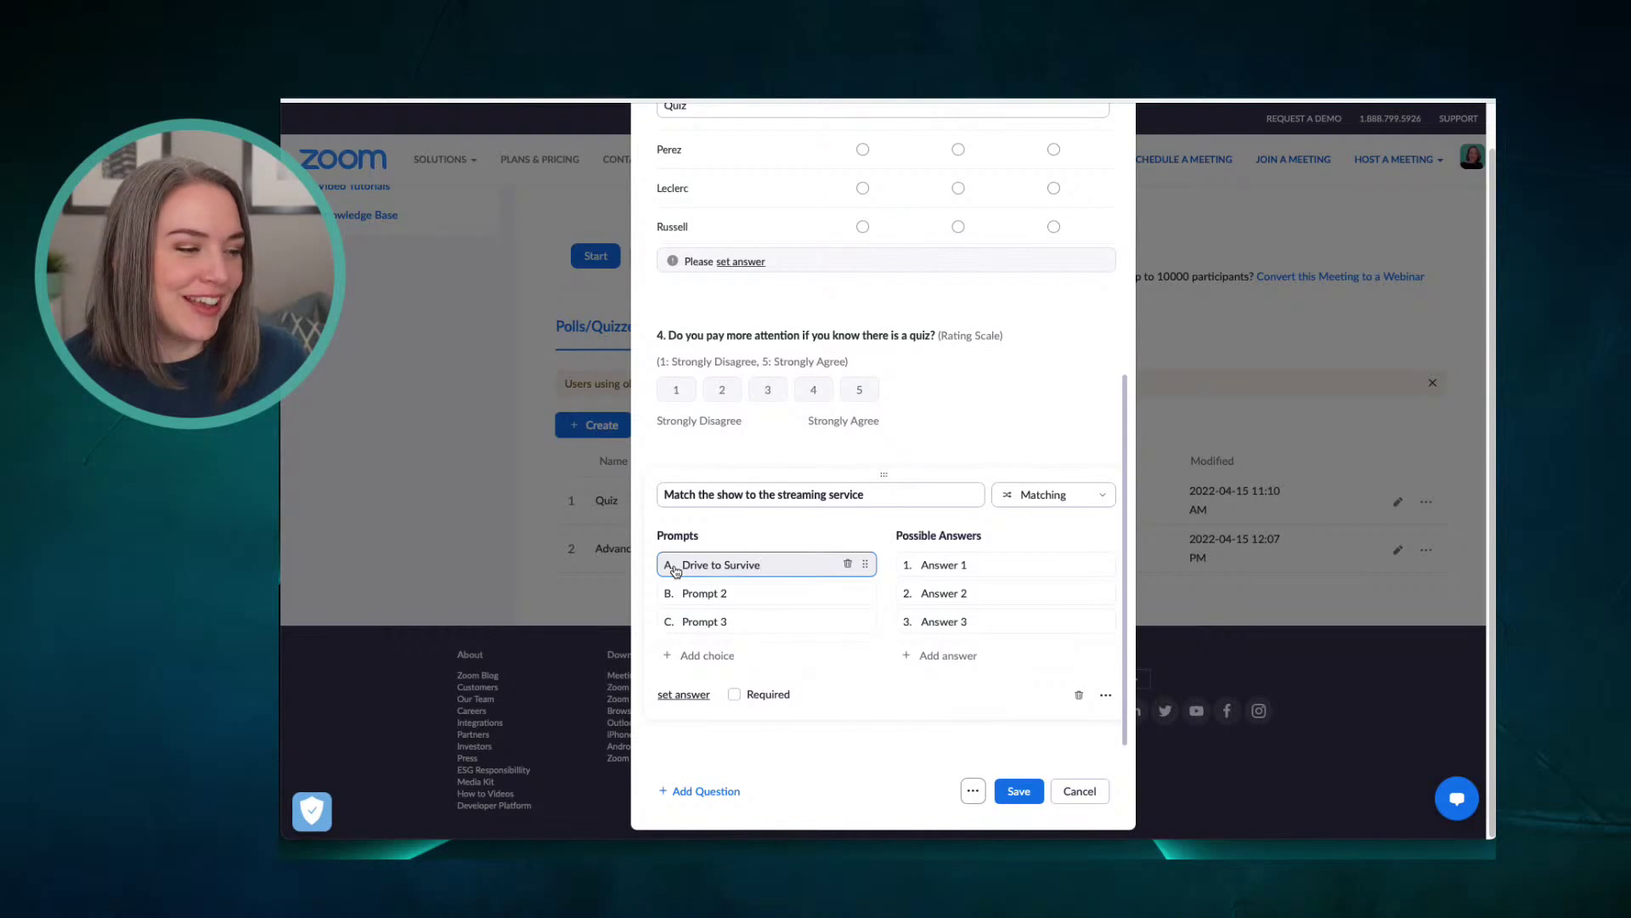
pyautogui.click(685, 594)
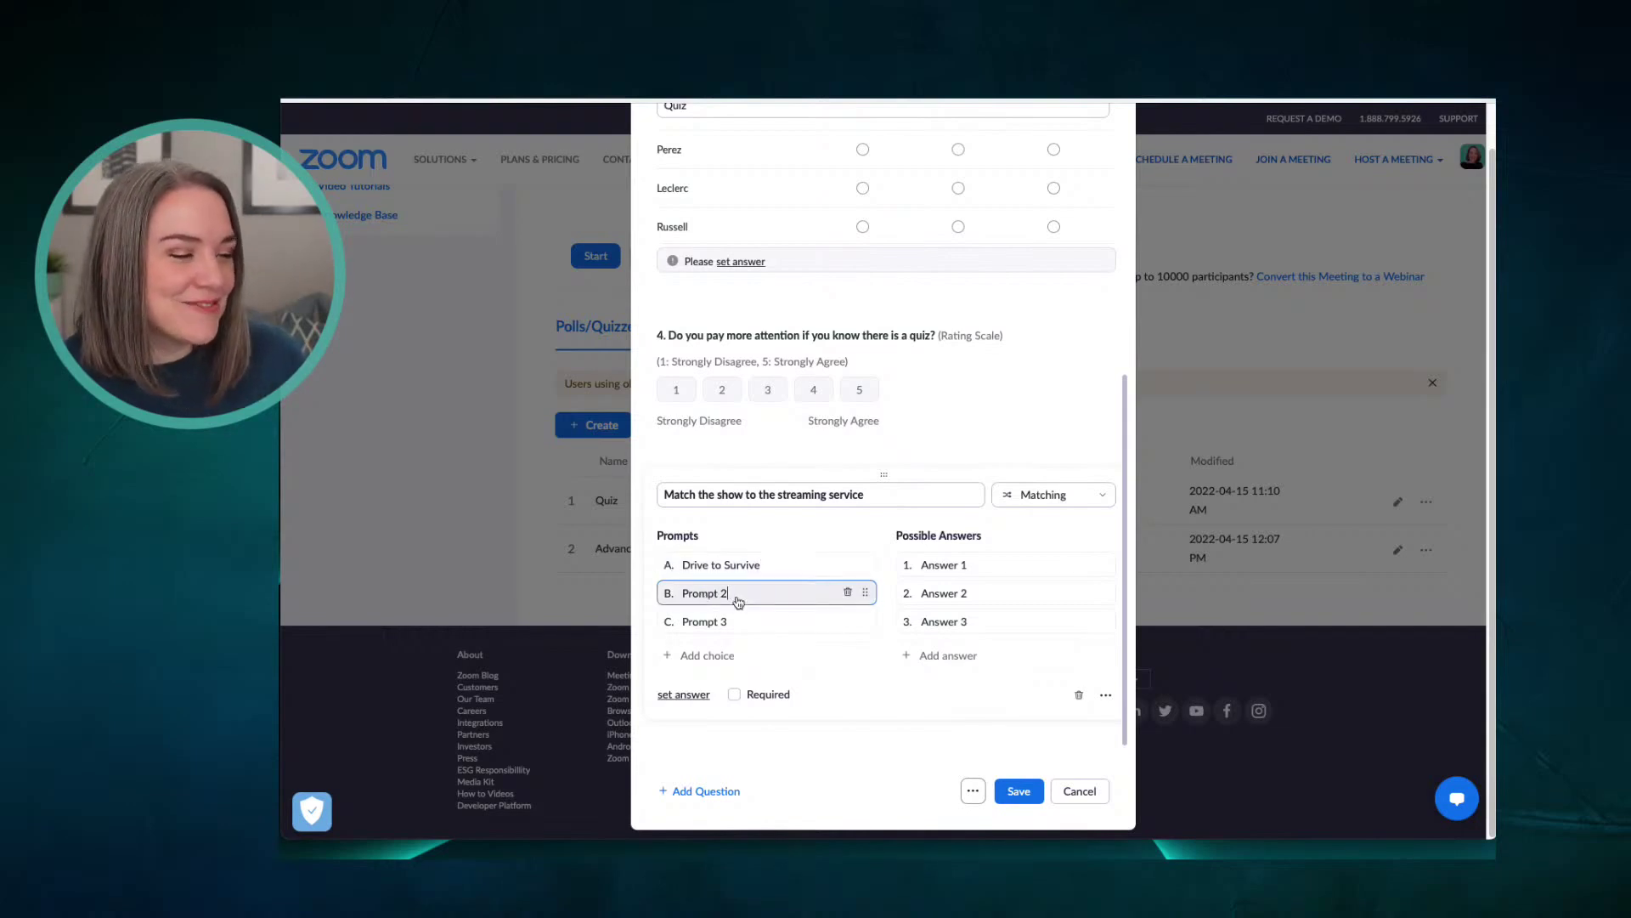
pyautogui.moveTo(731, 593); pyautogui.dragTo(680, 593)
pyautogui.write('Mo')
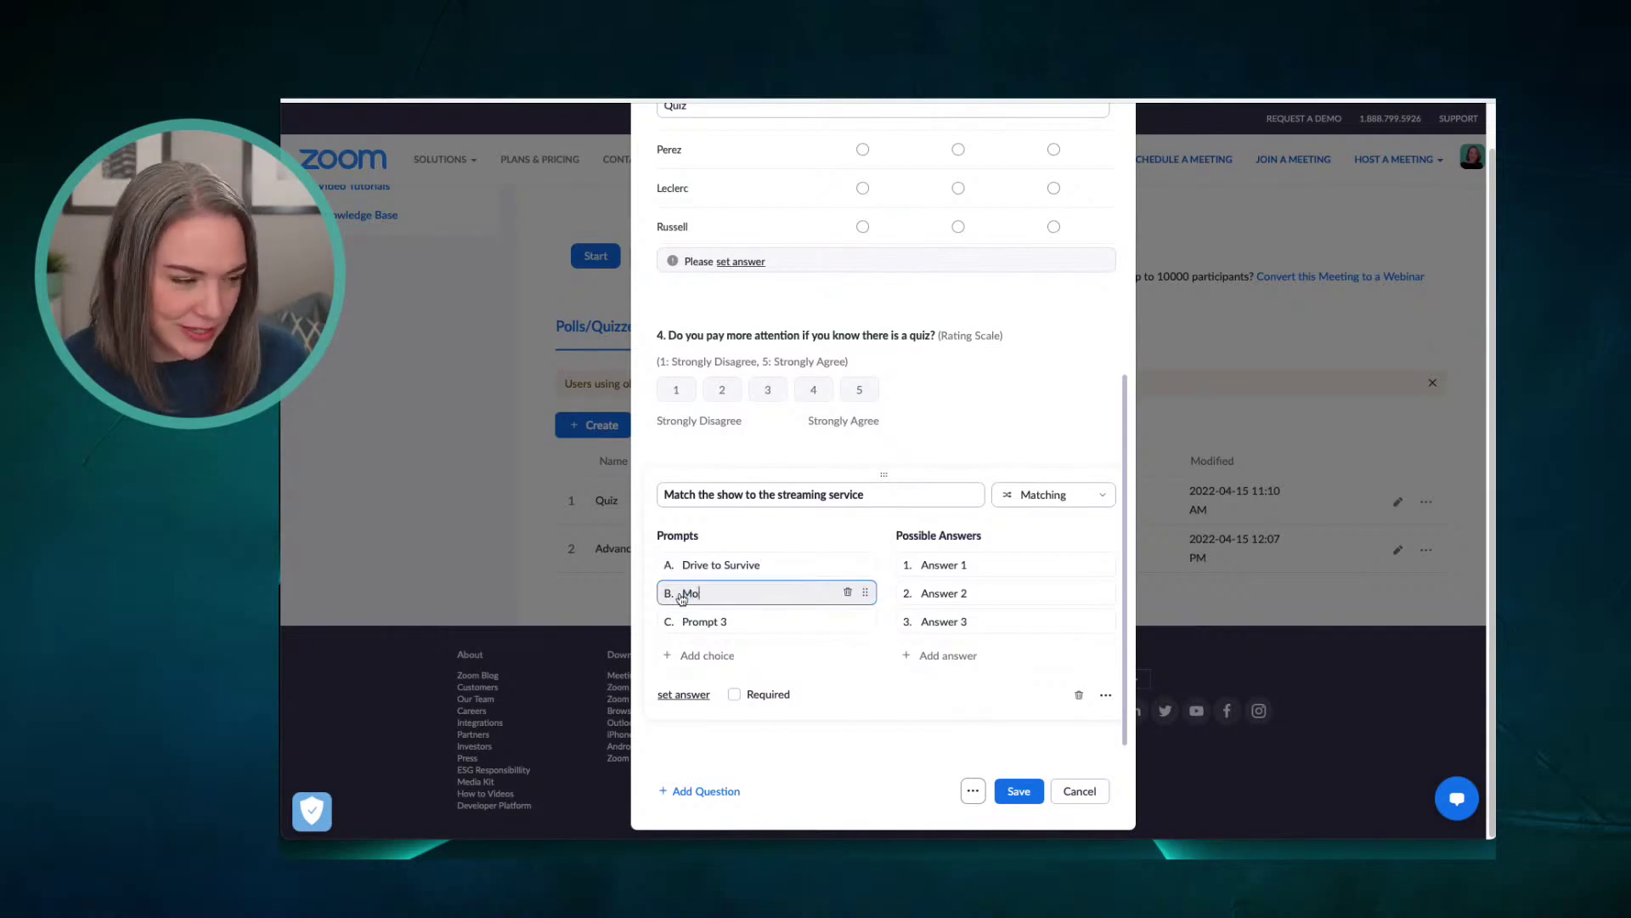
pyautogui.write('on Knight')
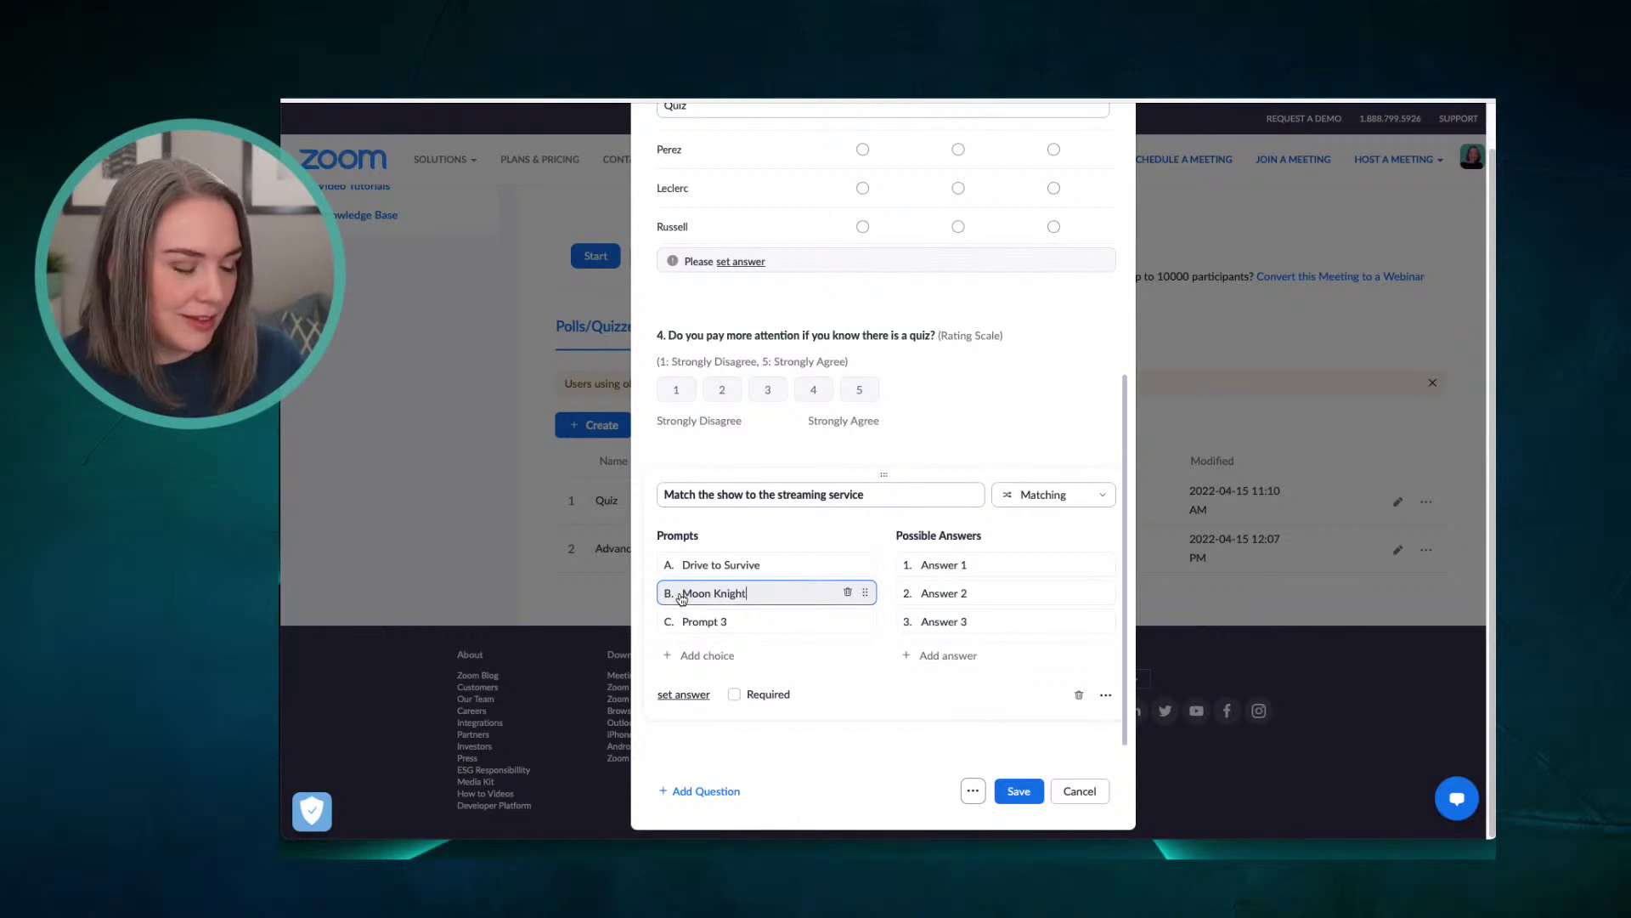
pyautogui.click(685, 621)
pyautogui.moveTo(767, 633); pyautogui.dragTo(665, 625)
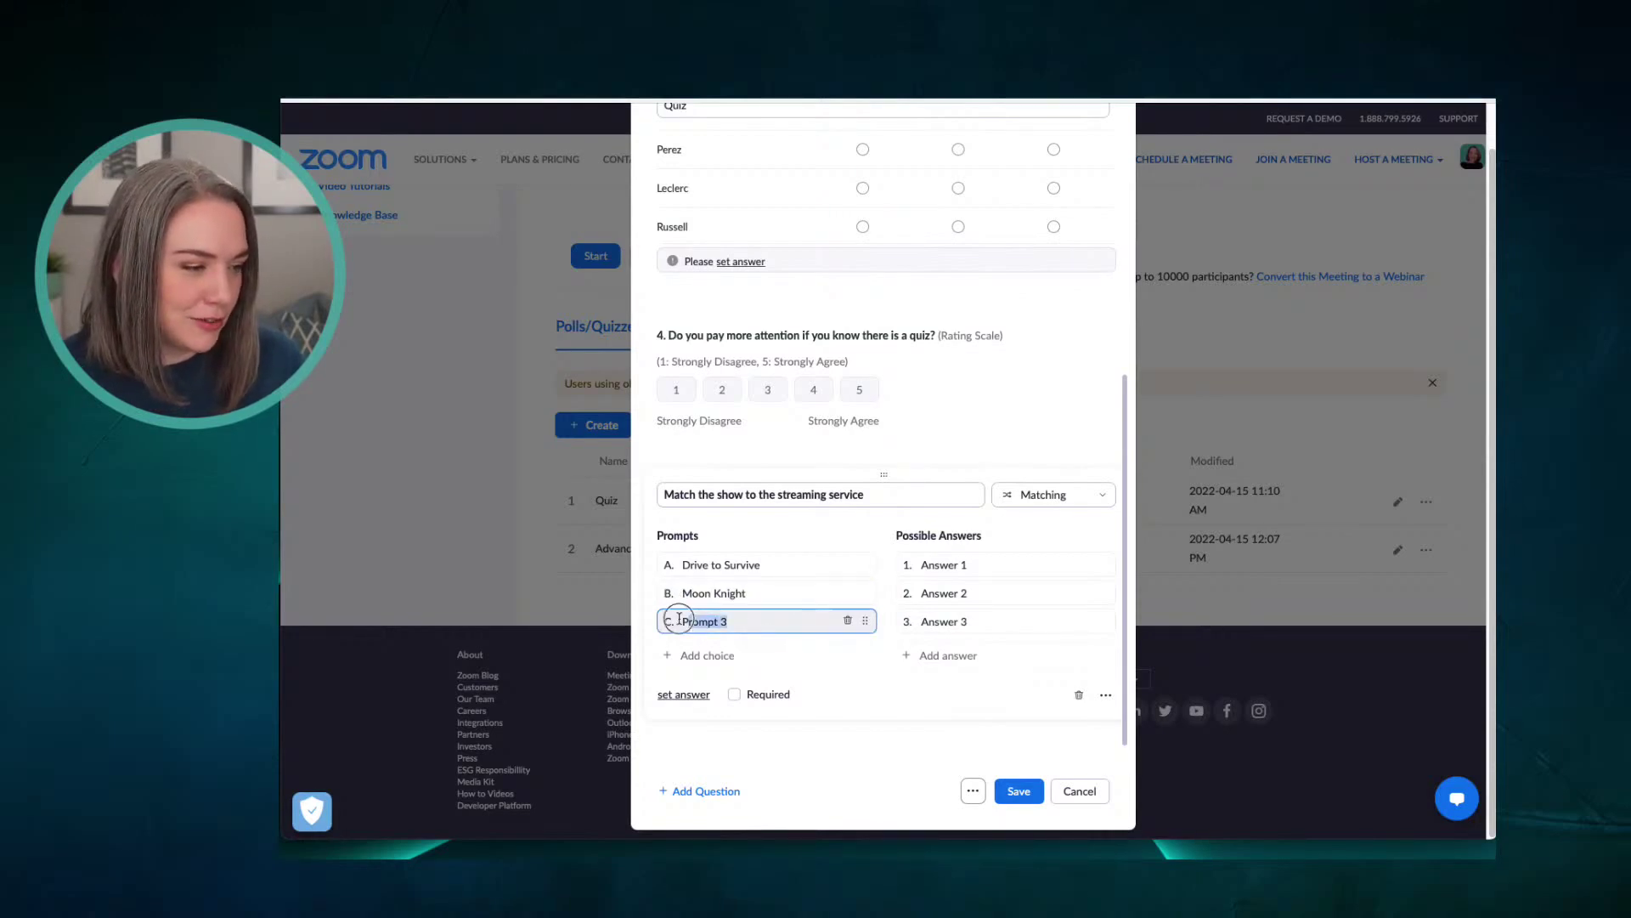
pyautogui.write('Atl')
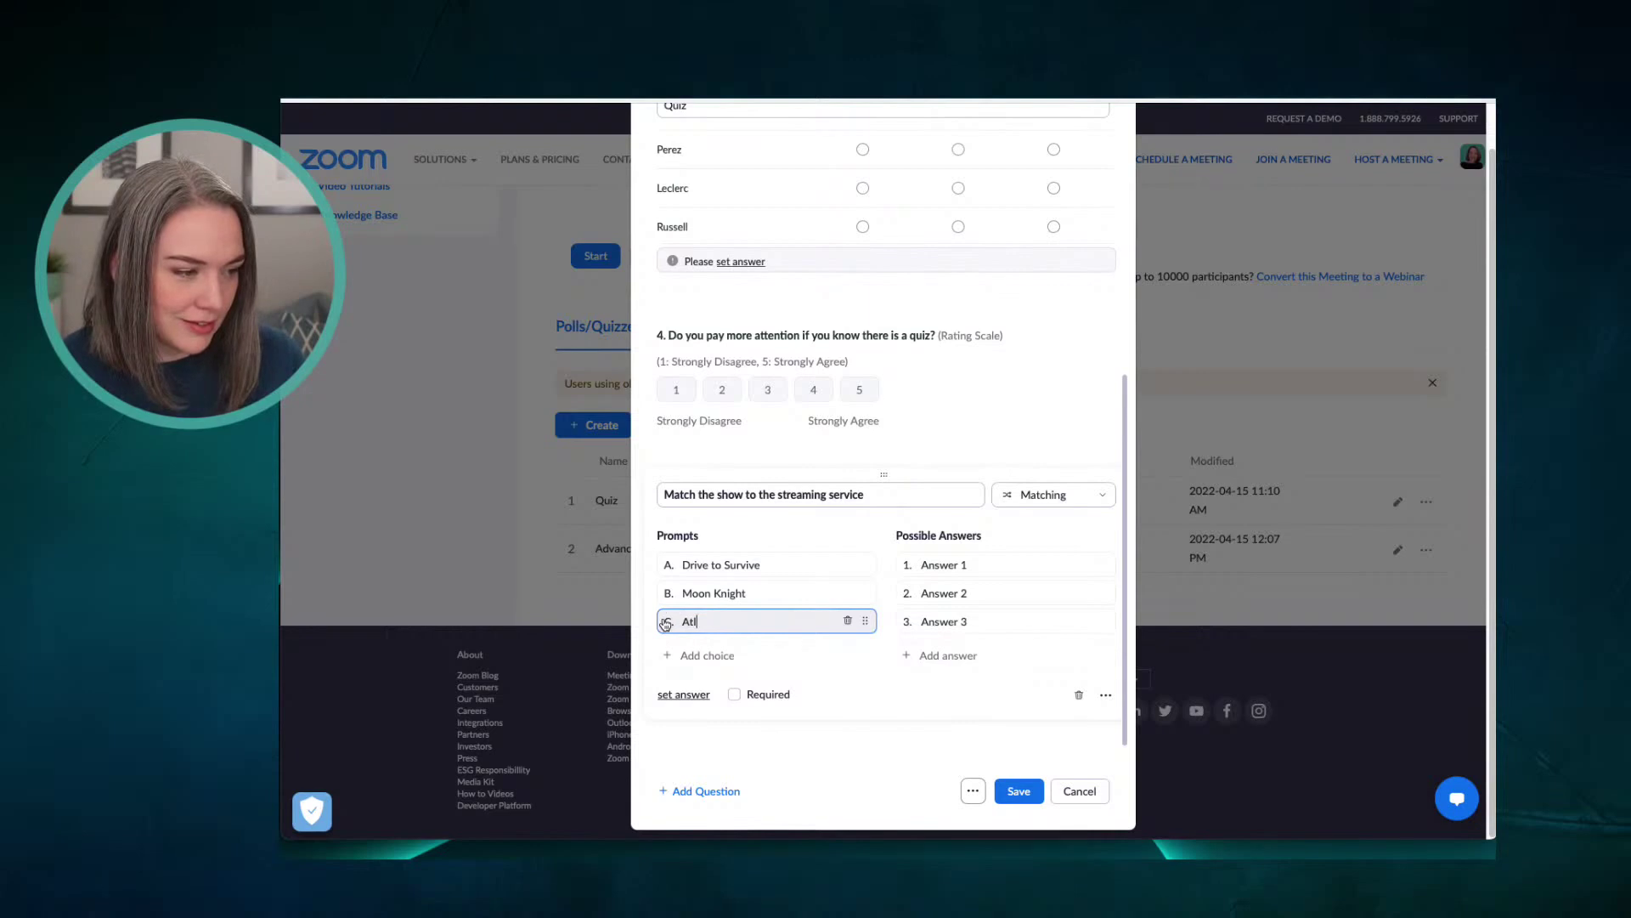
pyautogui.write('as of the')
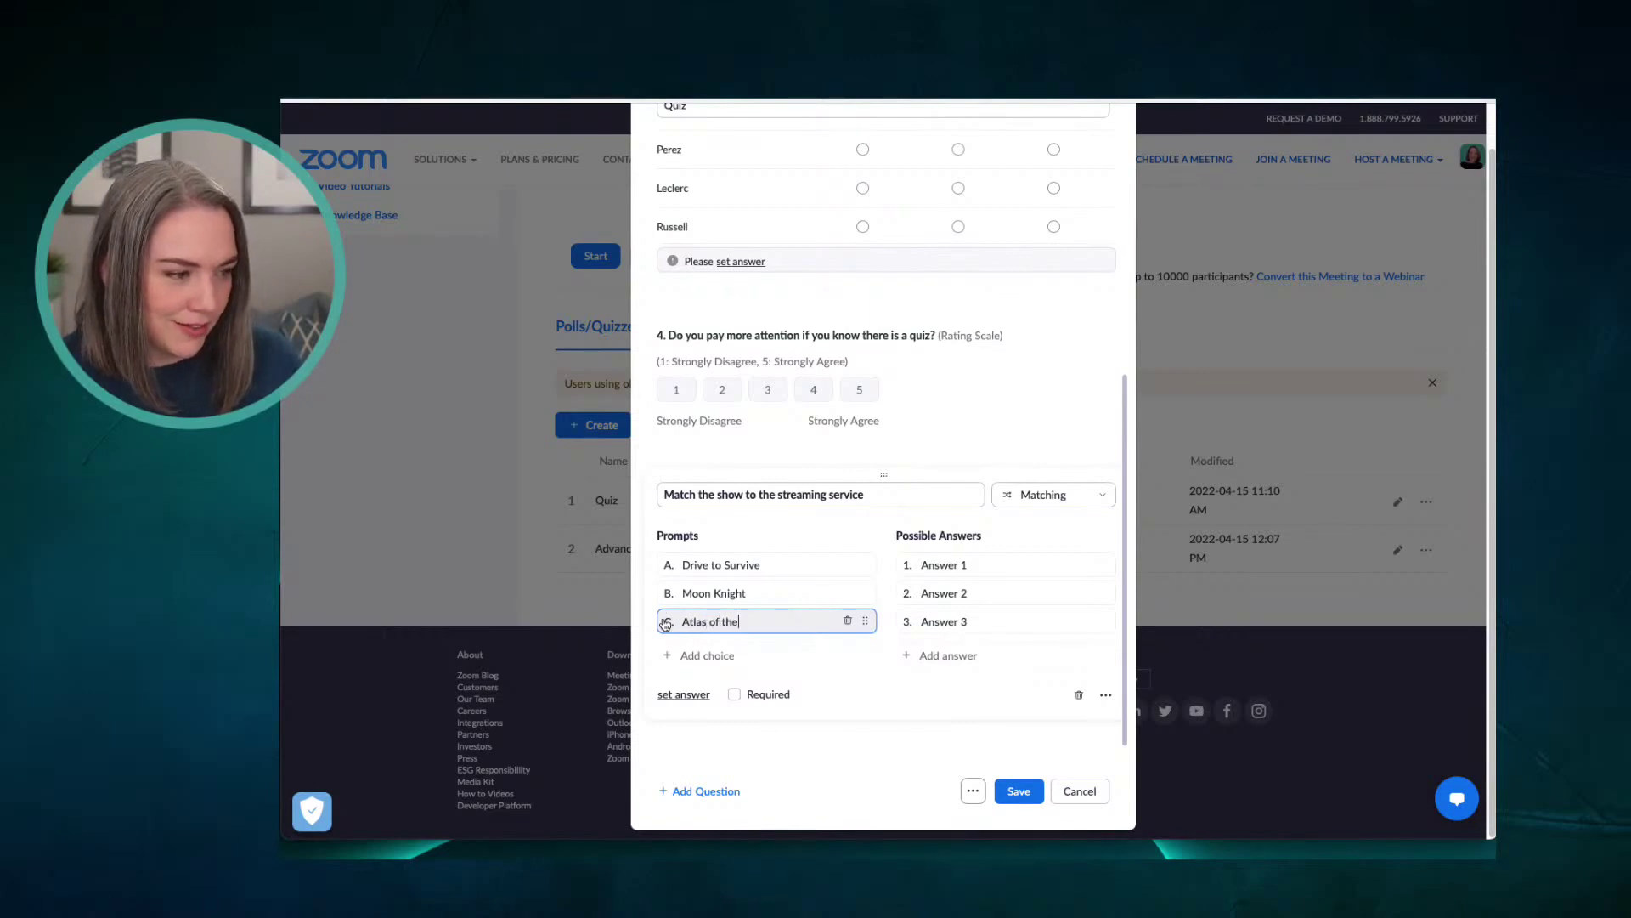
pyautogui.write(' Heart')
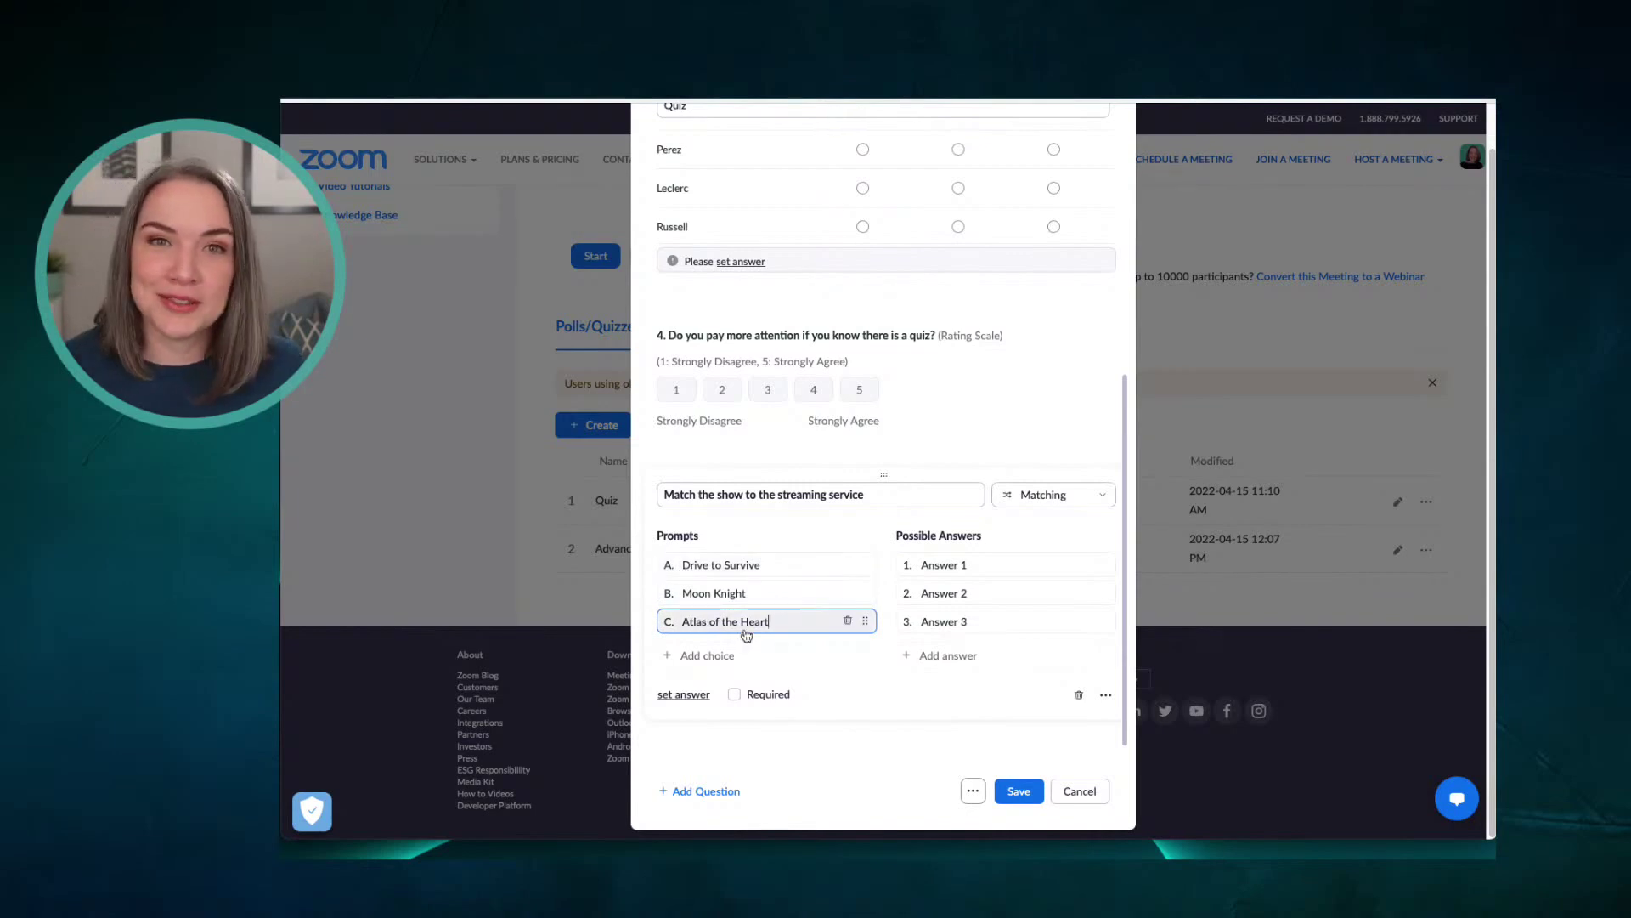
# Set the three answers to Disney+, HBO and Netflix
pyautogui.click(975, 570)
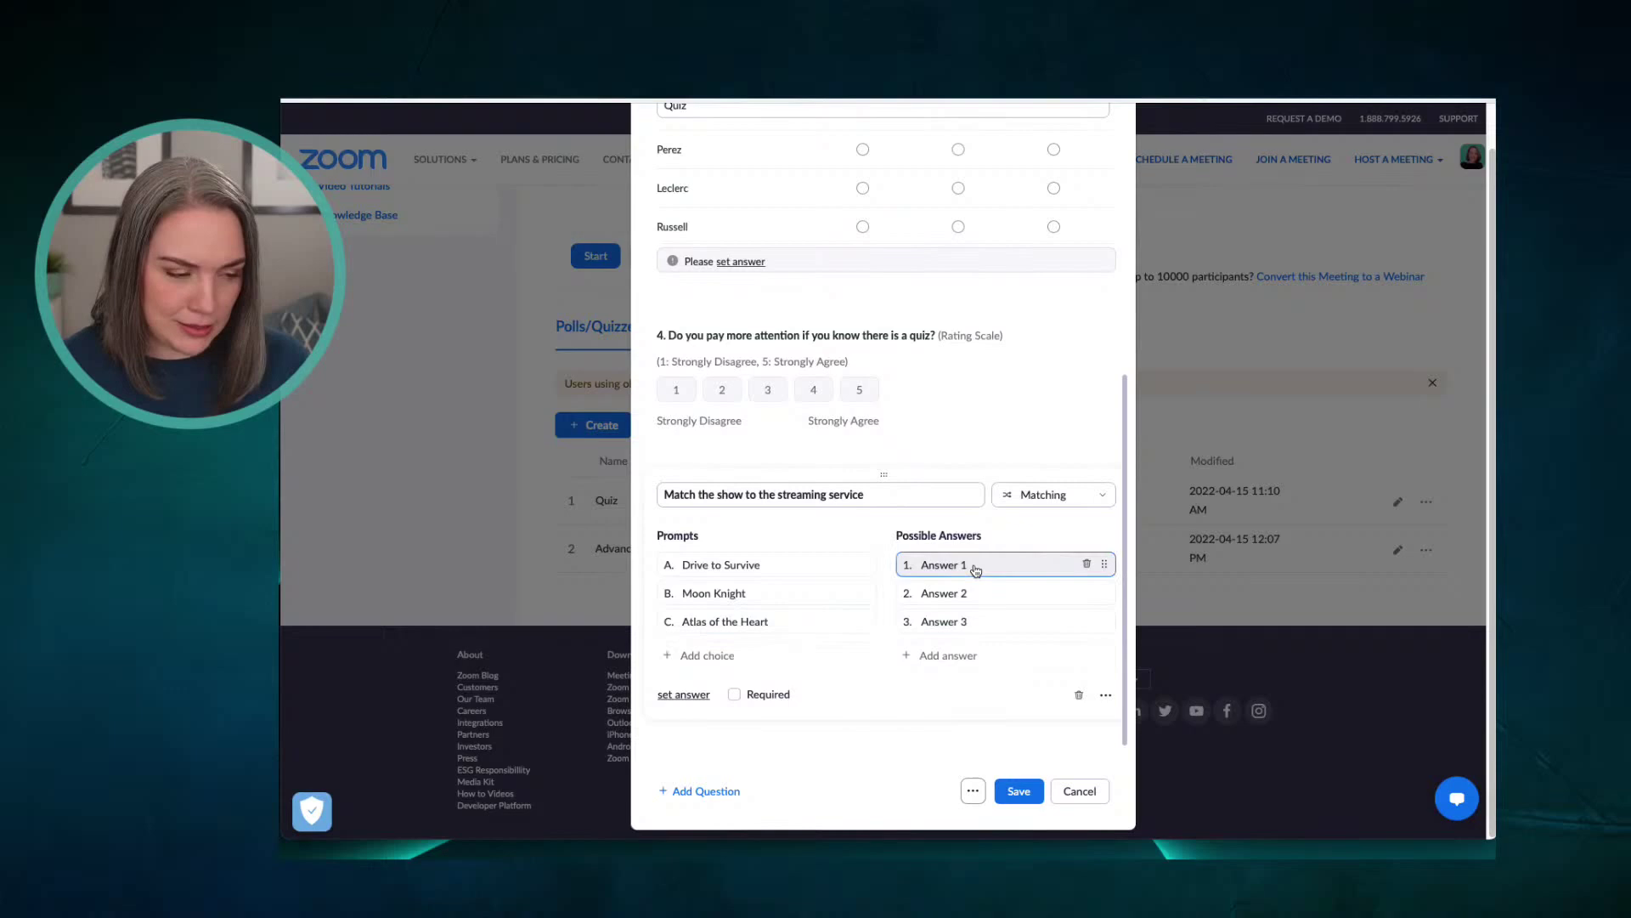
pyautogui.moveTo(972, 570); pyautogui.dragTo(908, 566)
pyautogui.write('D')
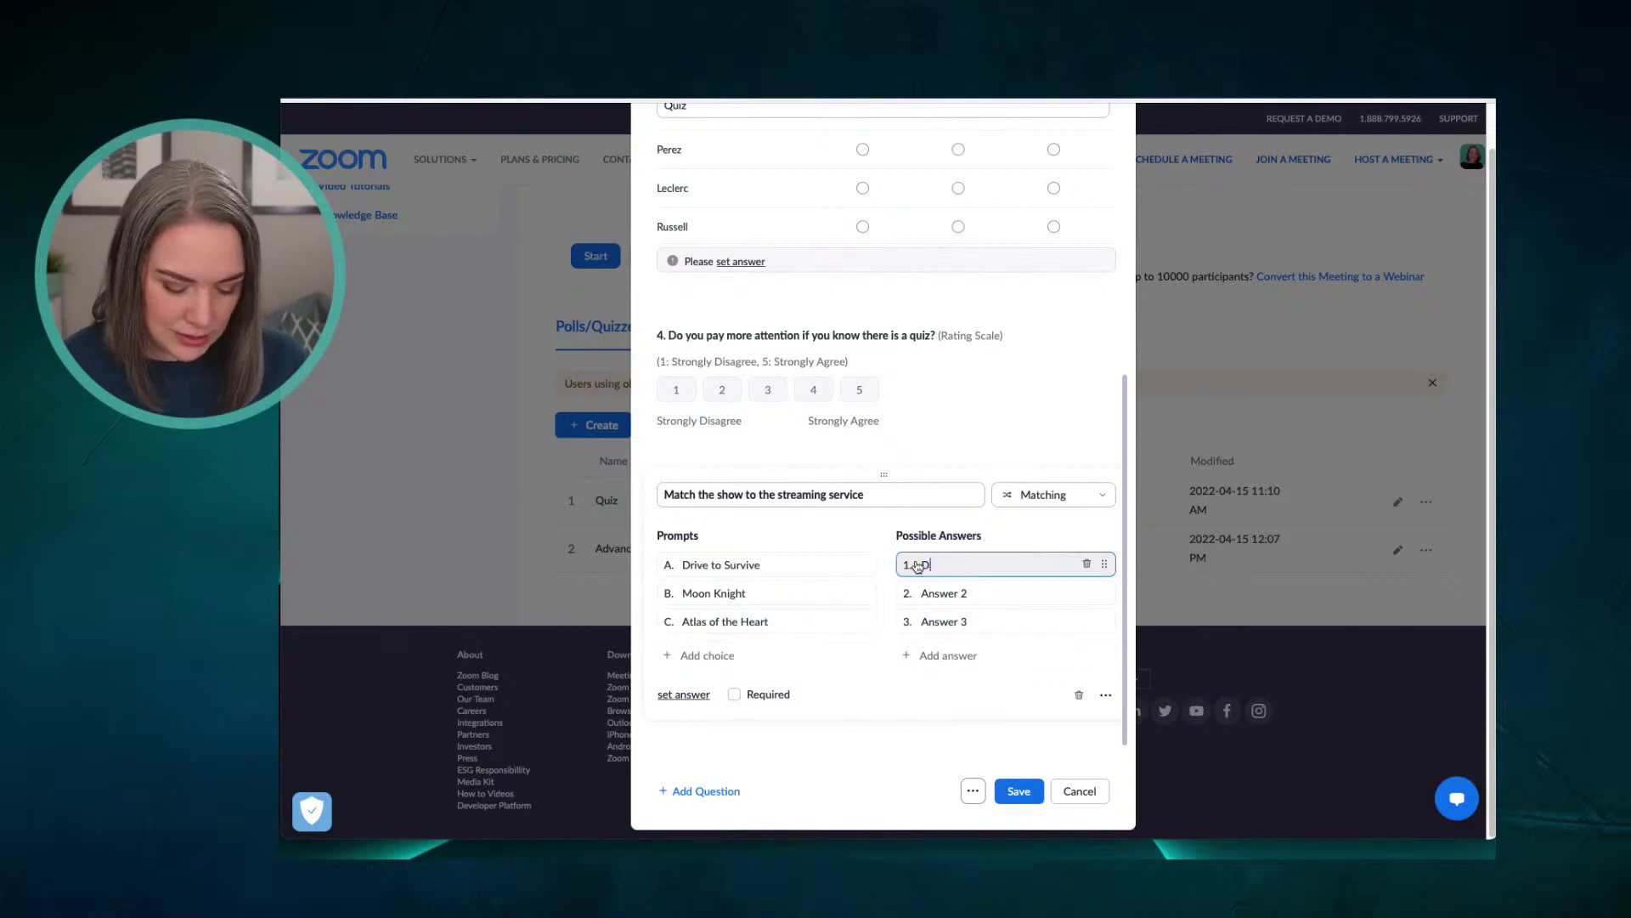
pyautogui.write('ine')
pyautogui.press('BackSpace')
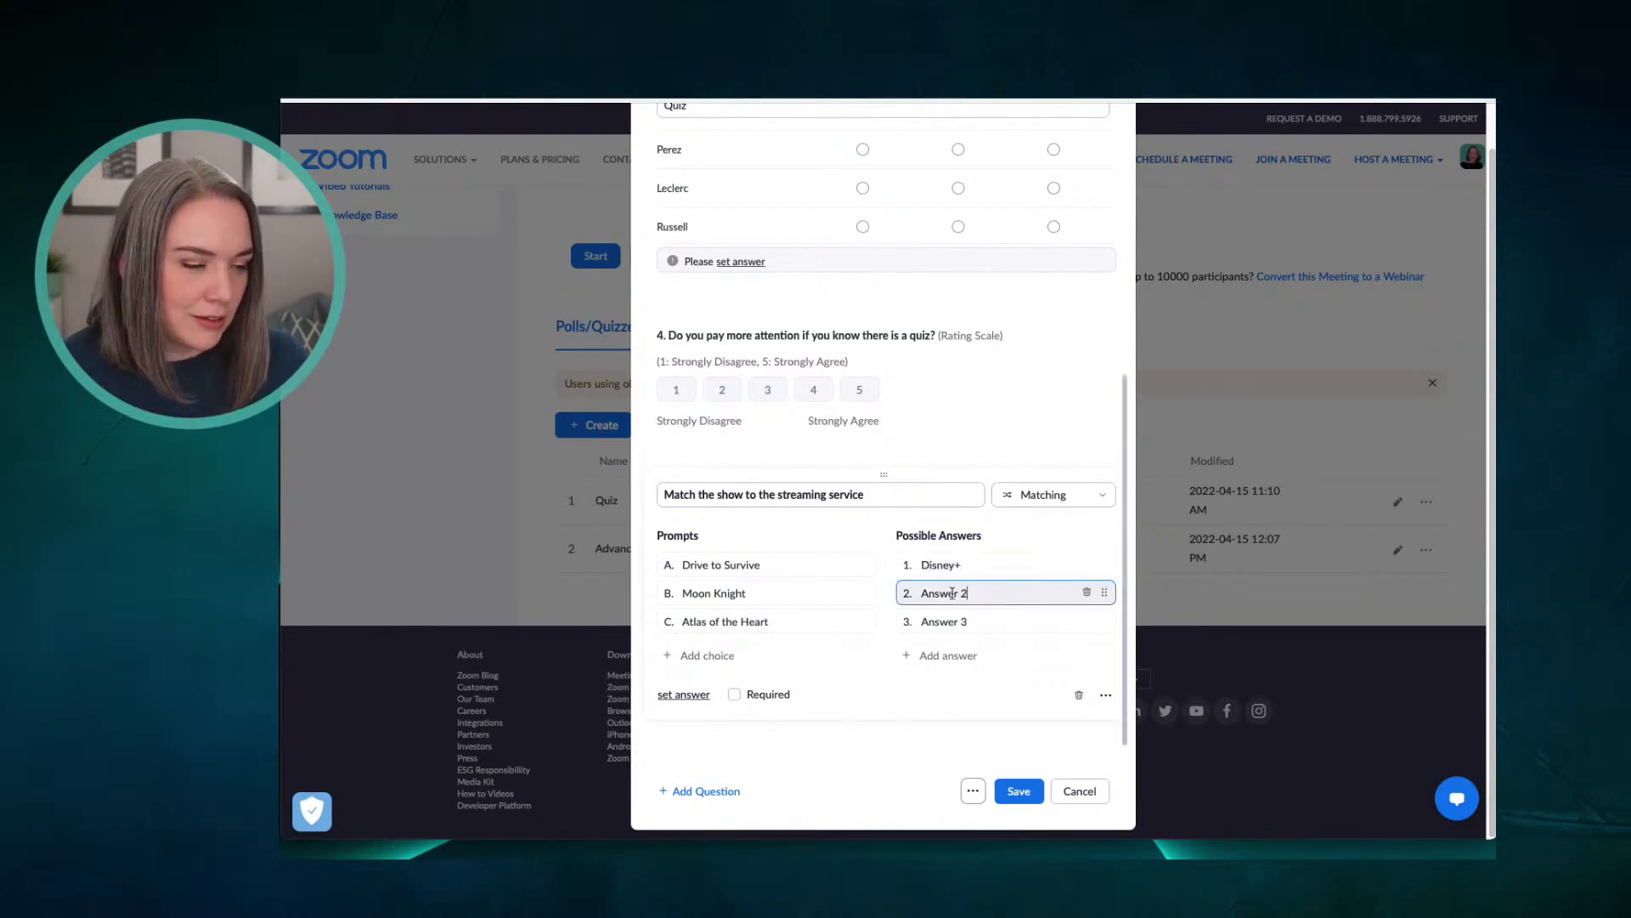
pyautogui.moveTo(977, 593); pyautogui.dragTo(883, 593)
pyautogui.write('N')
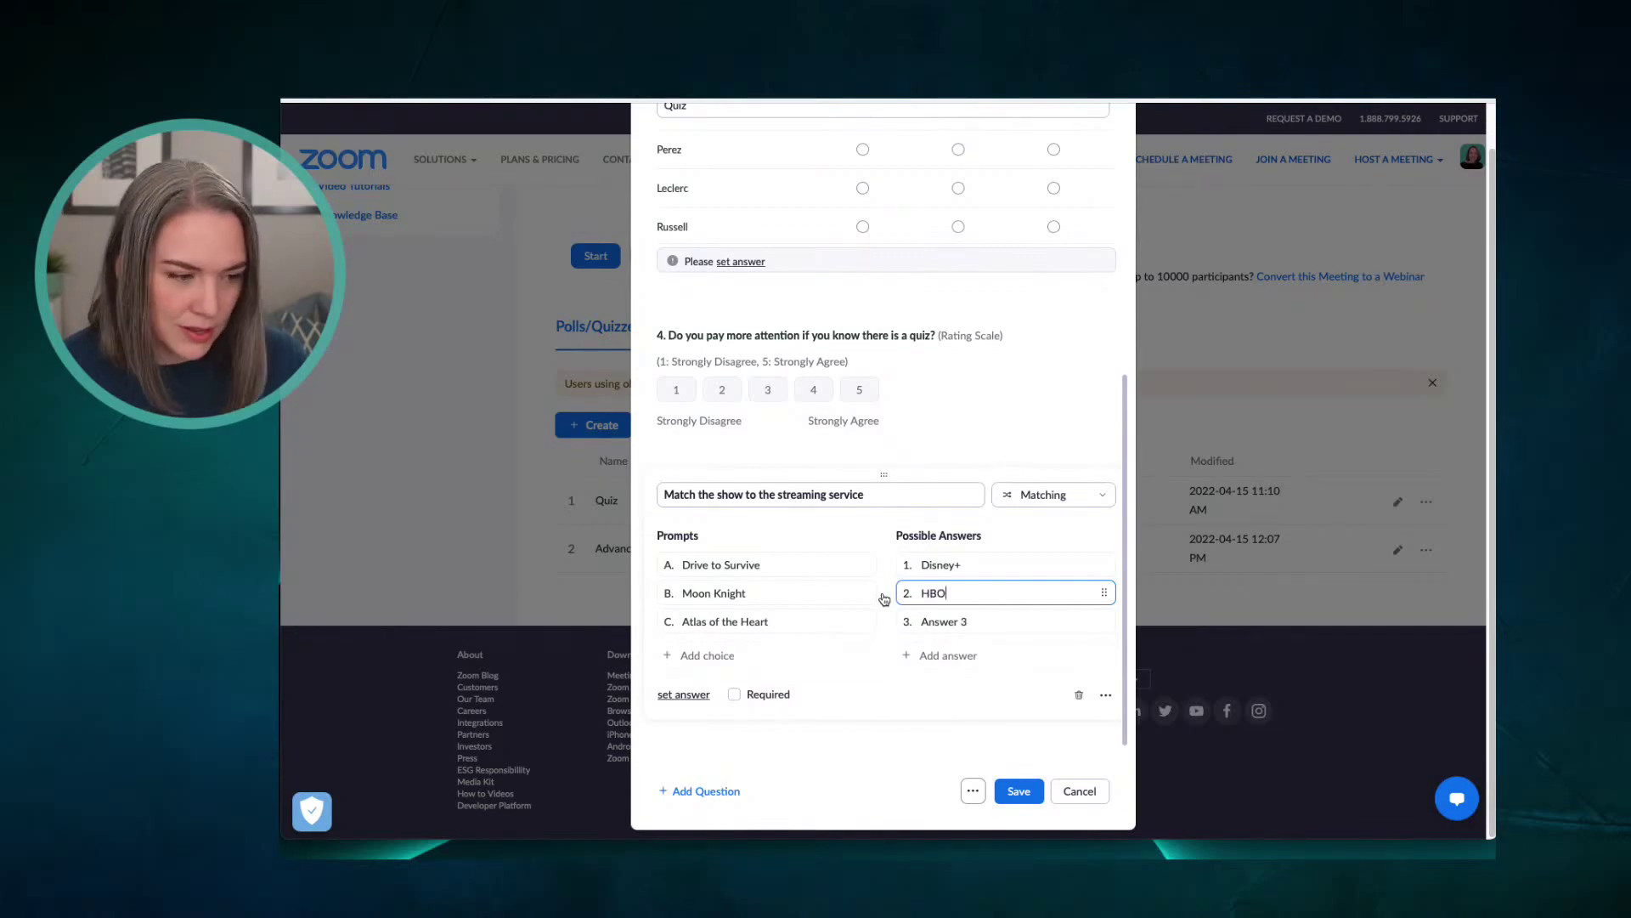
pyautogui.moveTo(988, 621); pyautogui.dragTo(894, 628)
pyautogui.write('Netflix')
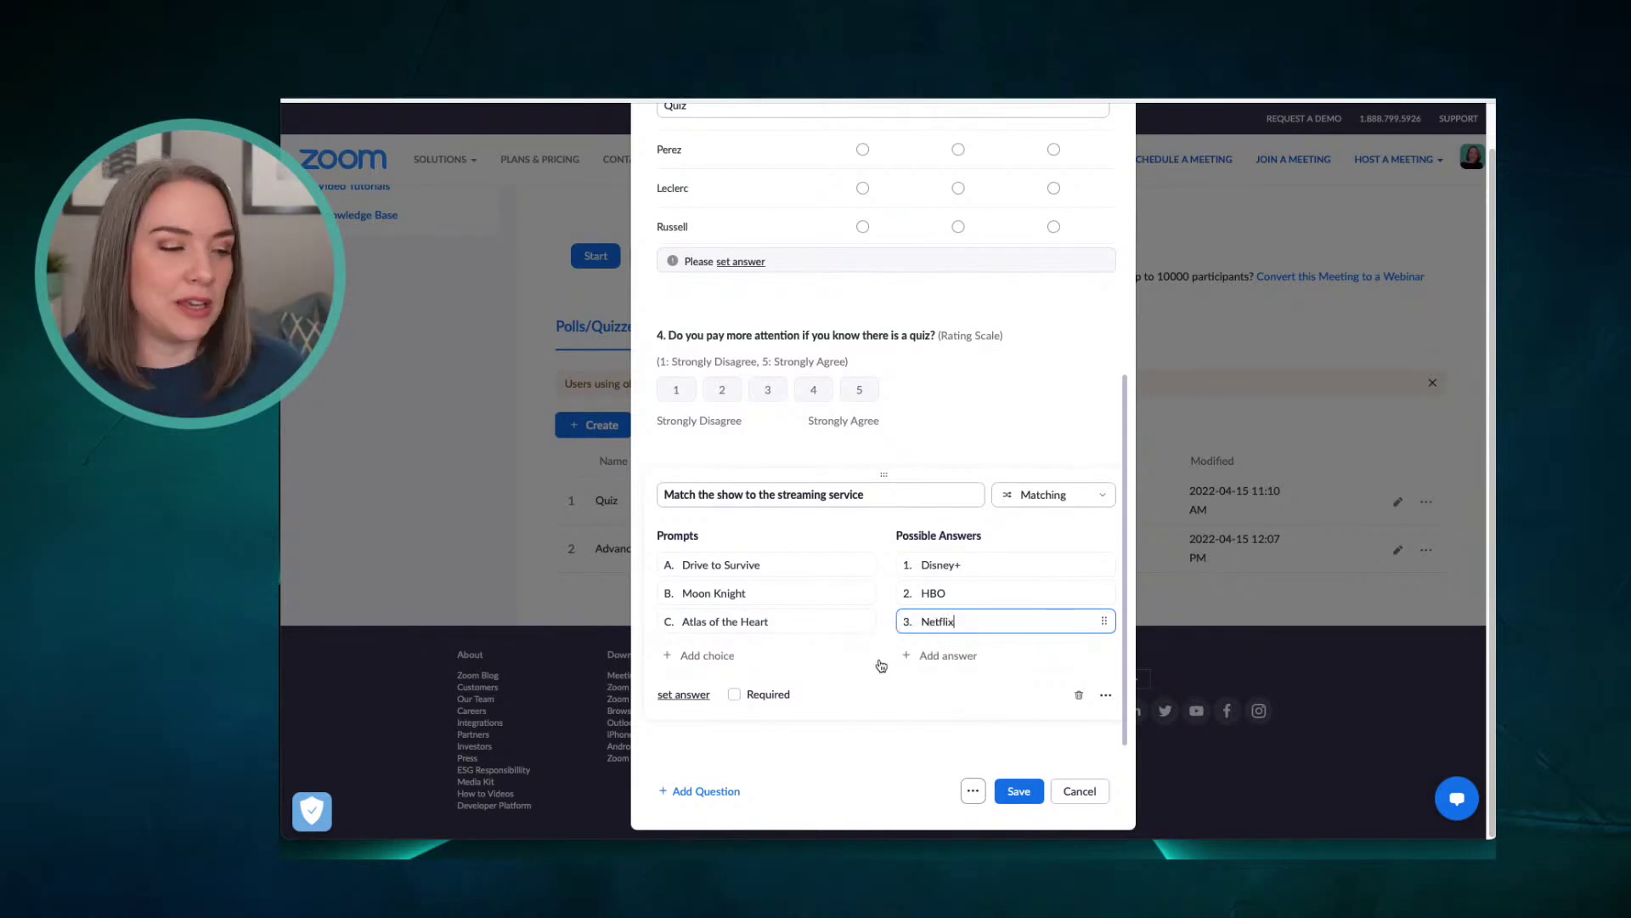
pyautogui.click(871, 691)
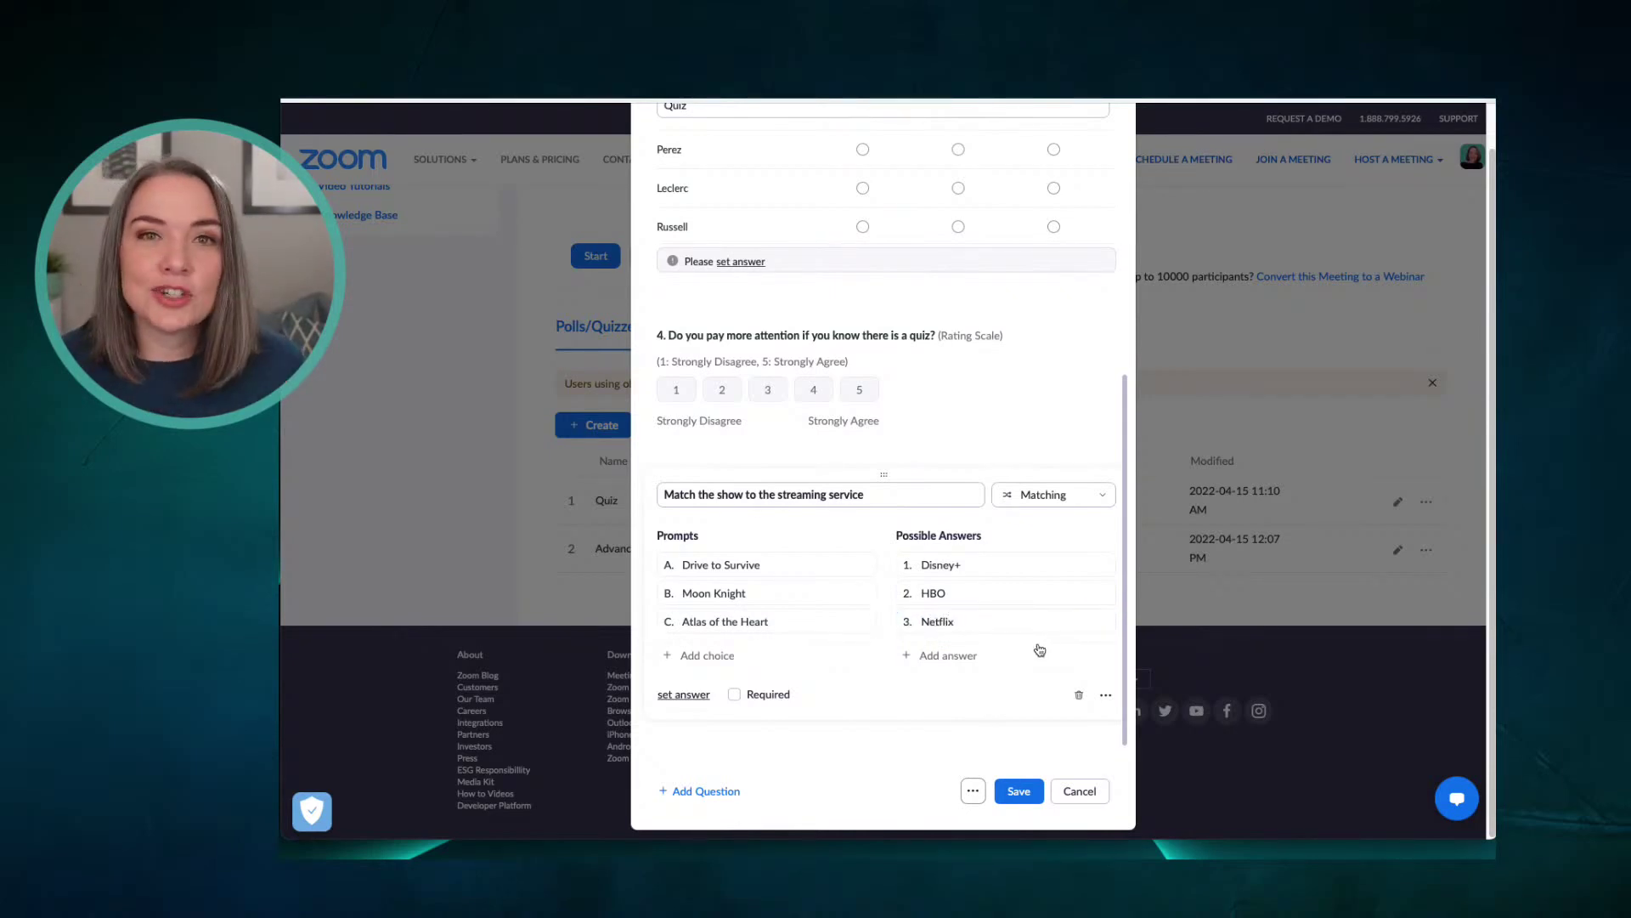
# Mark Increasing attention and Confirming understanding as question 1's correct answers
pyautogui.scroll(10, 1031, 641)
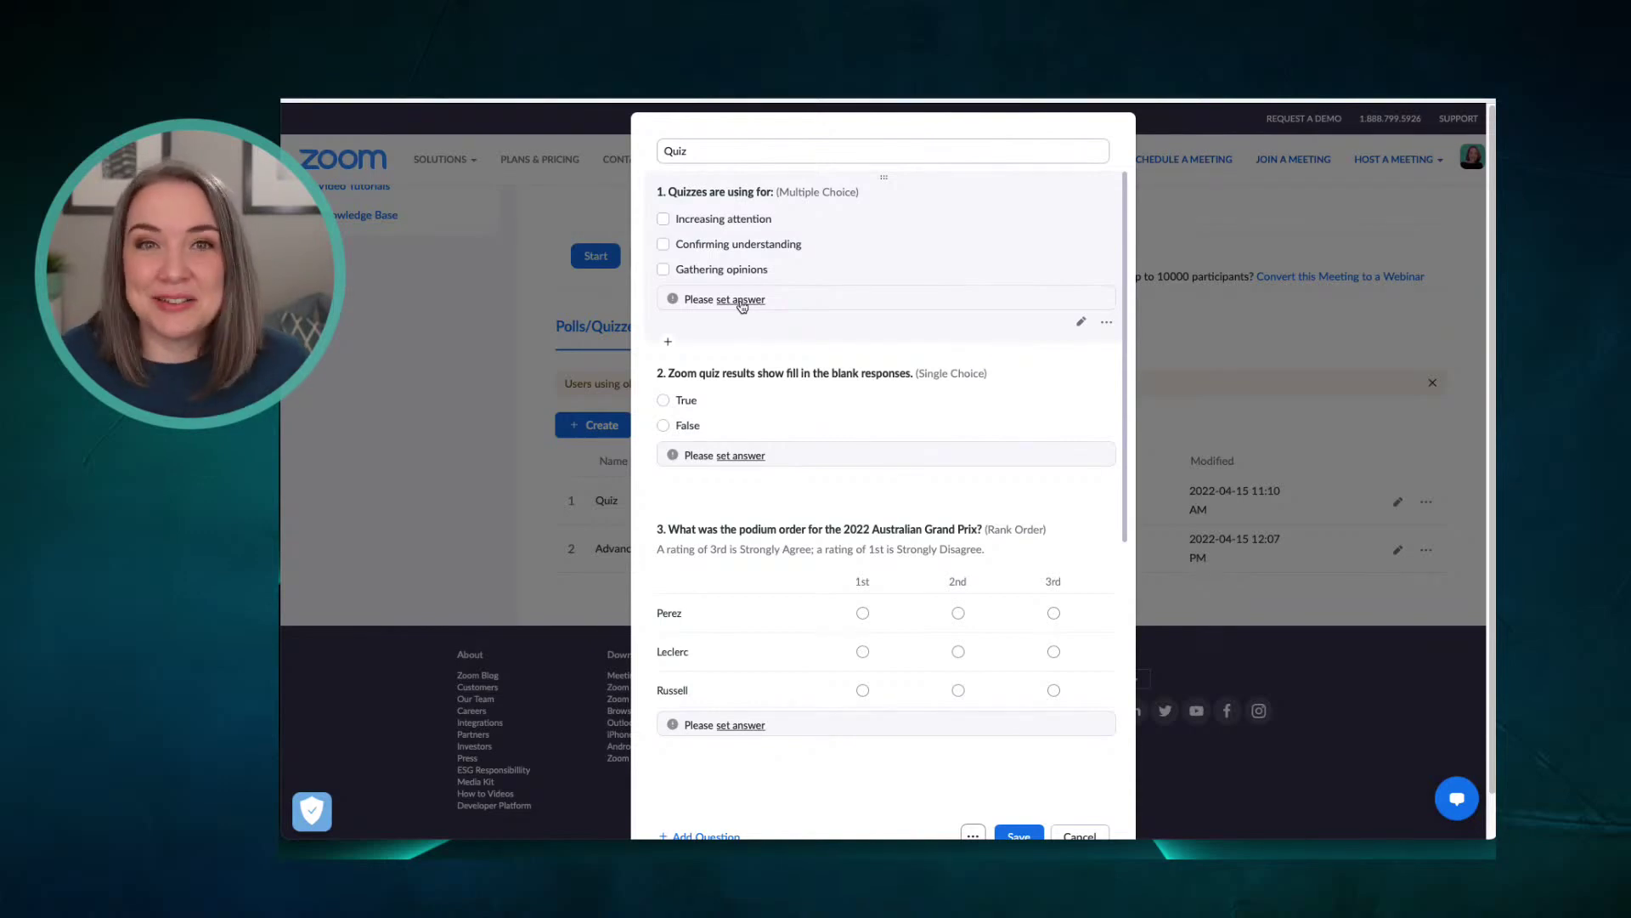
pyautogui.click(741, 300)
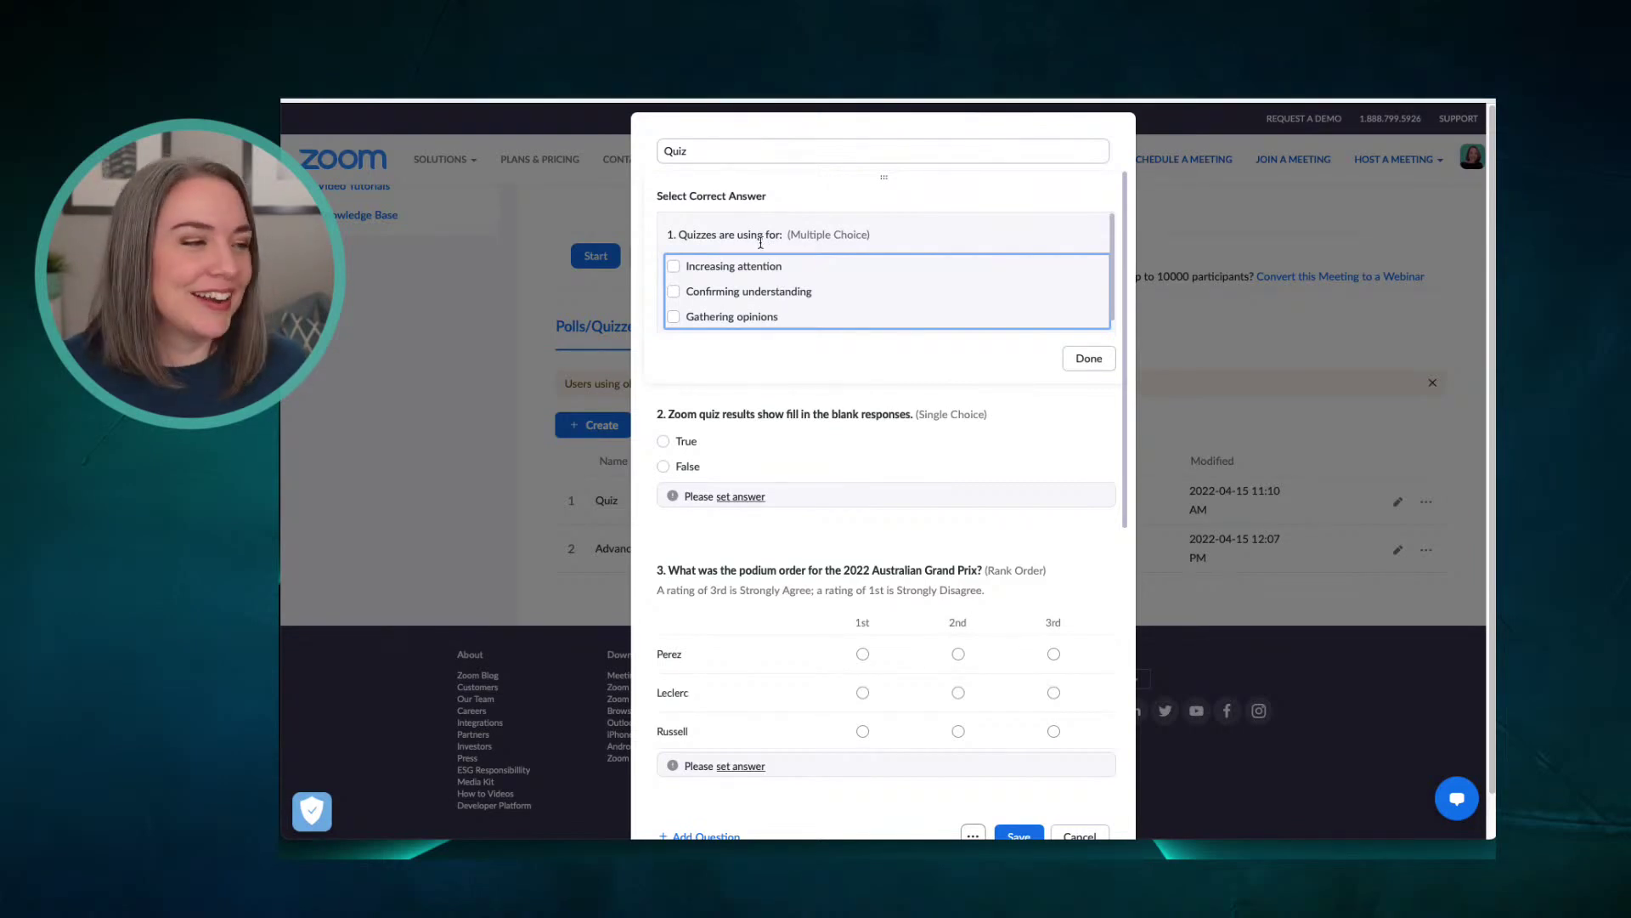
pyautogui.click(673, 267)
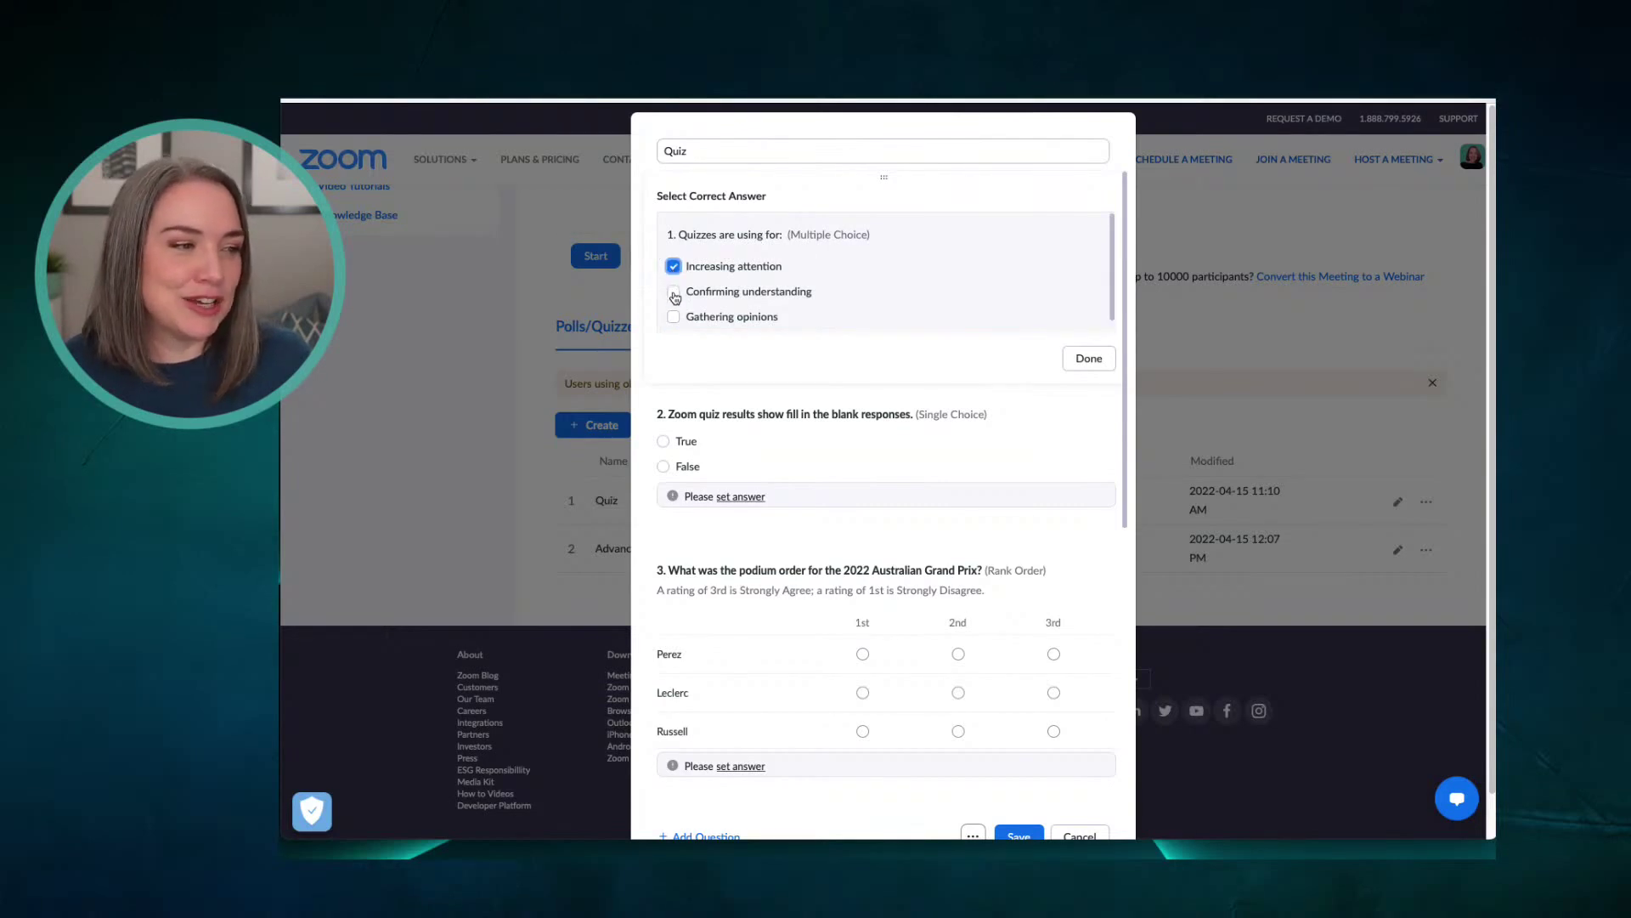
pyautogui.click(675, 293)
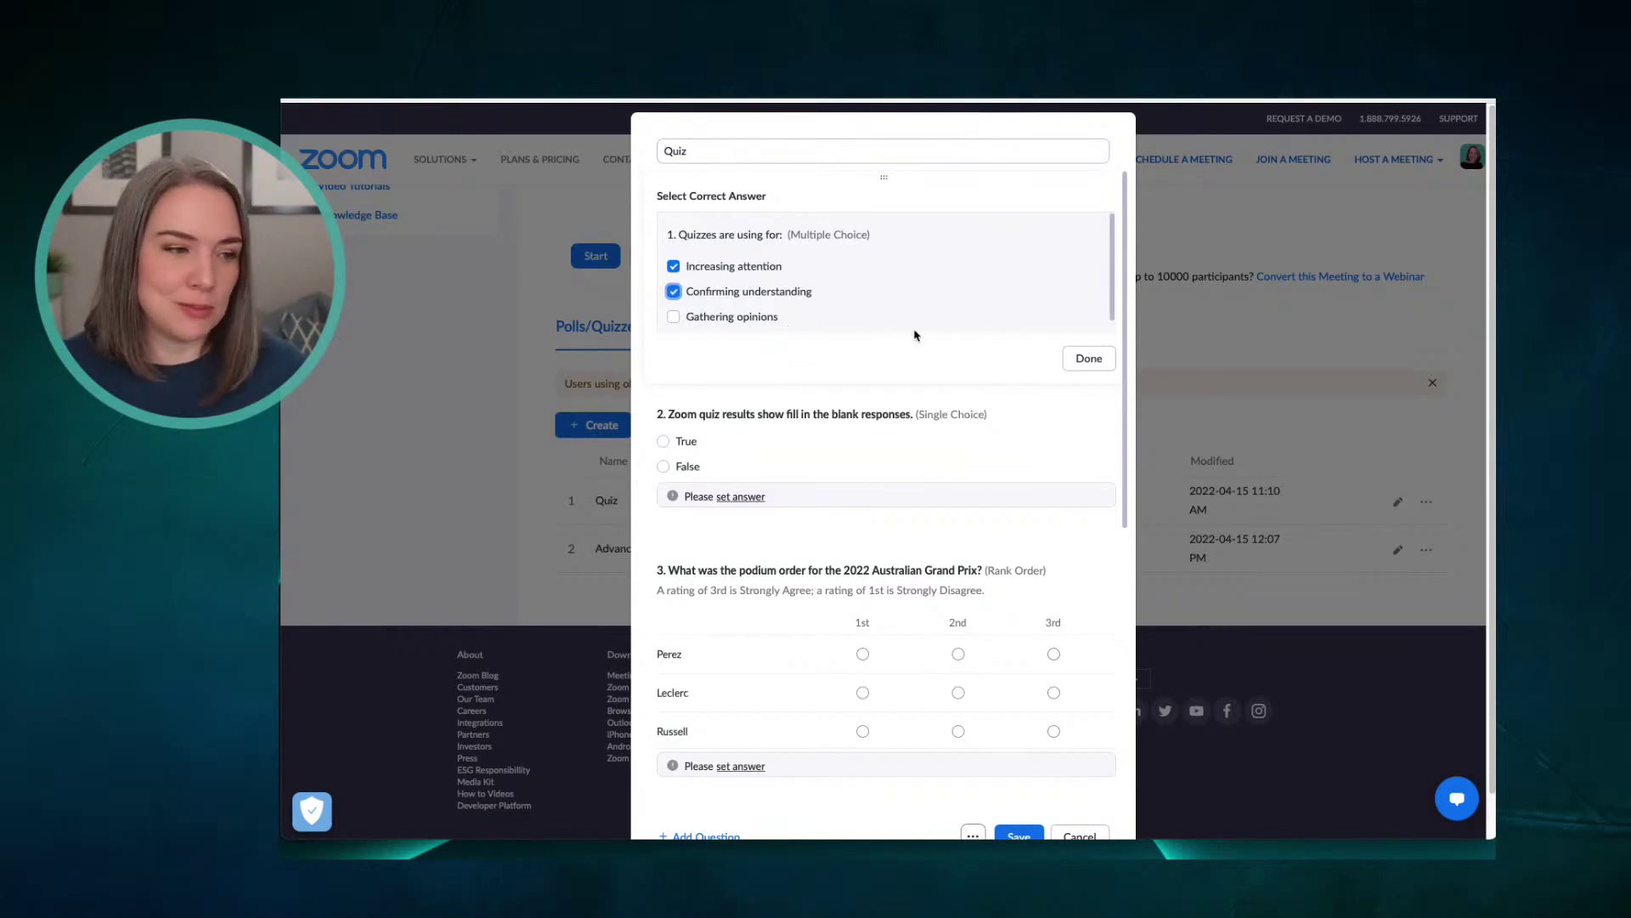
pyautogui.click(1077, 362)
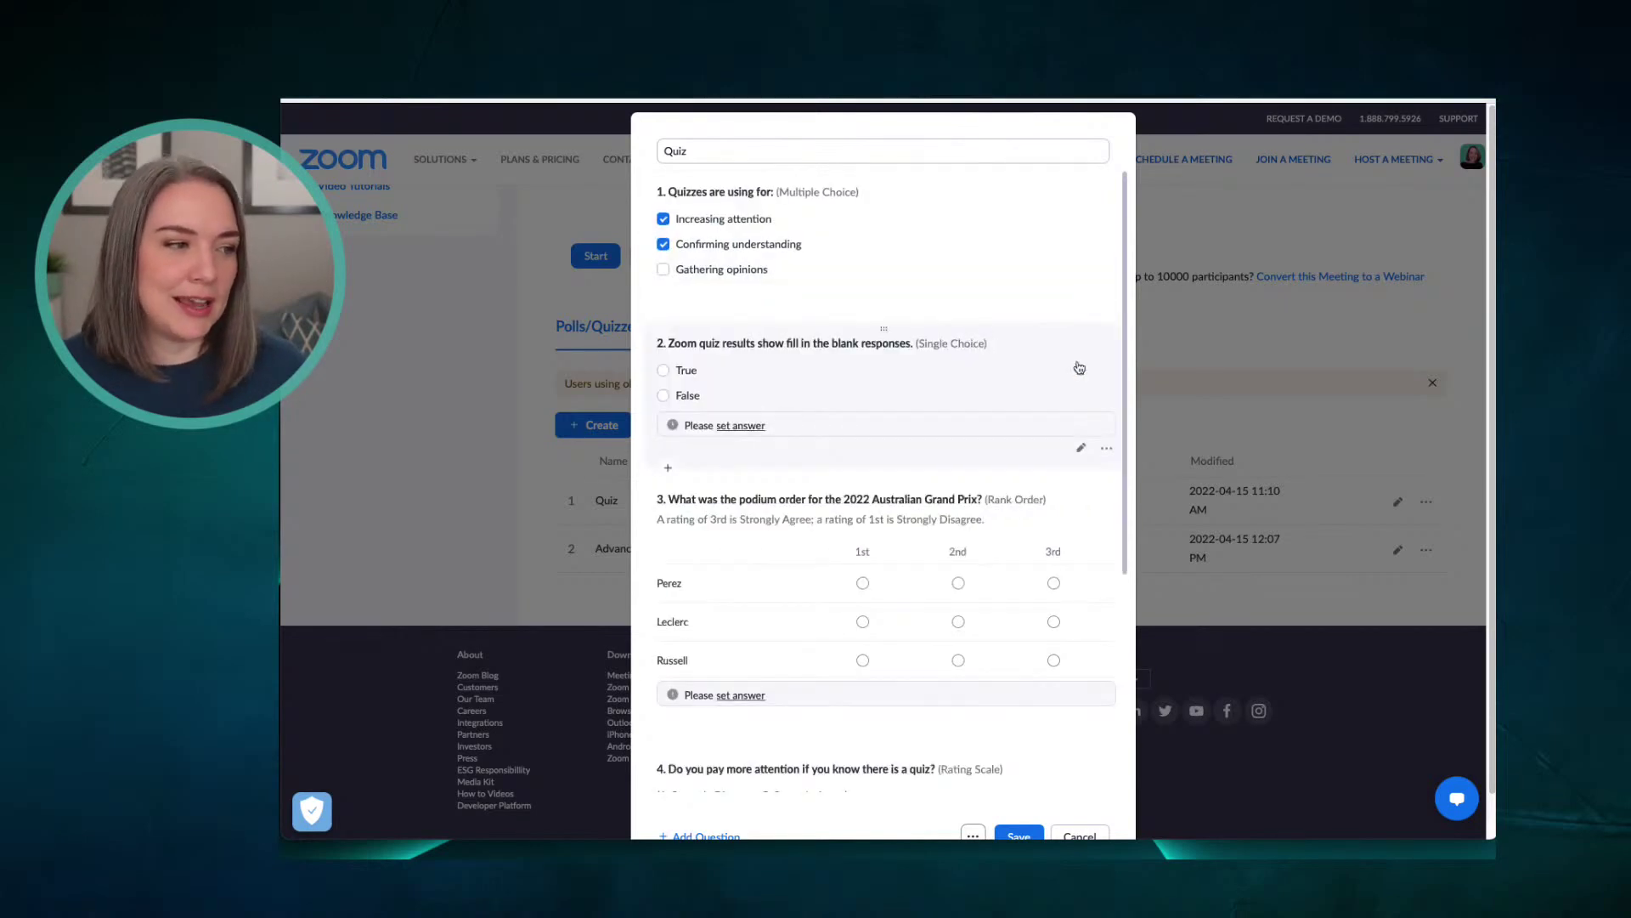
# Fix the misspelled word in question 1's title to read 'Quizzes are useful for:'
pyautogui.click(735, 192)
pyautogui.click(771, 200)
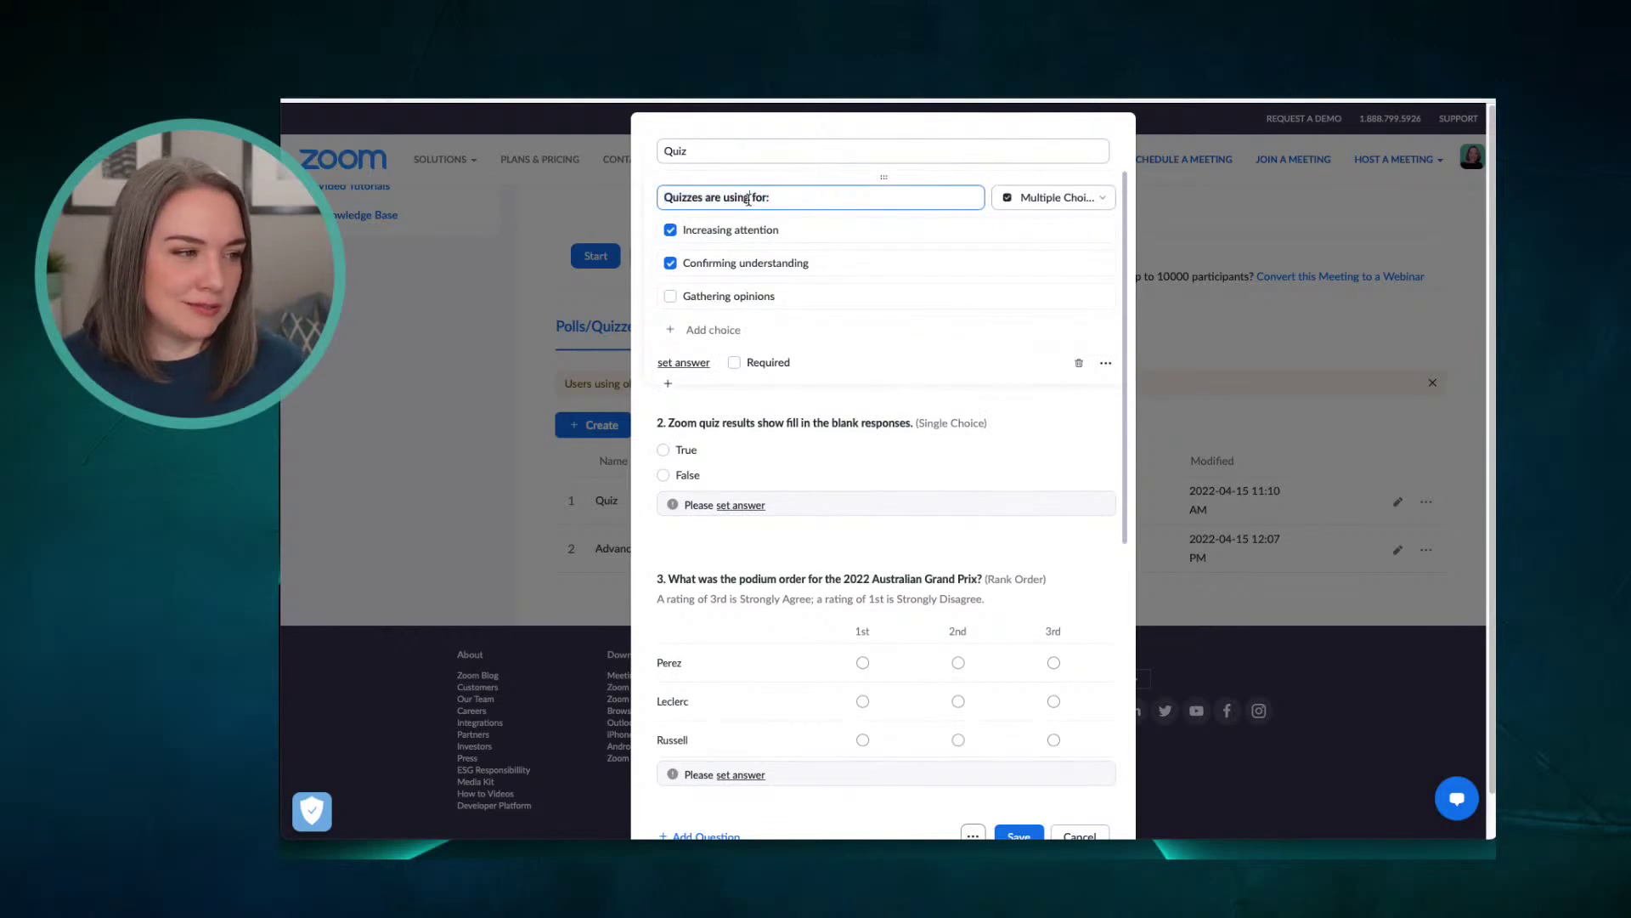
pyautogui.click(747, 200)
pyautogui.press('BackSpace')
pyautogui.press('BackSpace')
pyautogui.press('BackSpace')
pyautogui.write('ef')
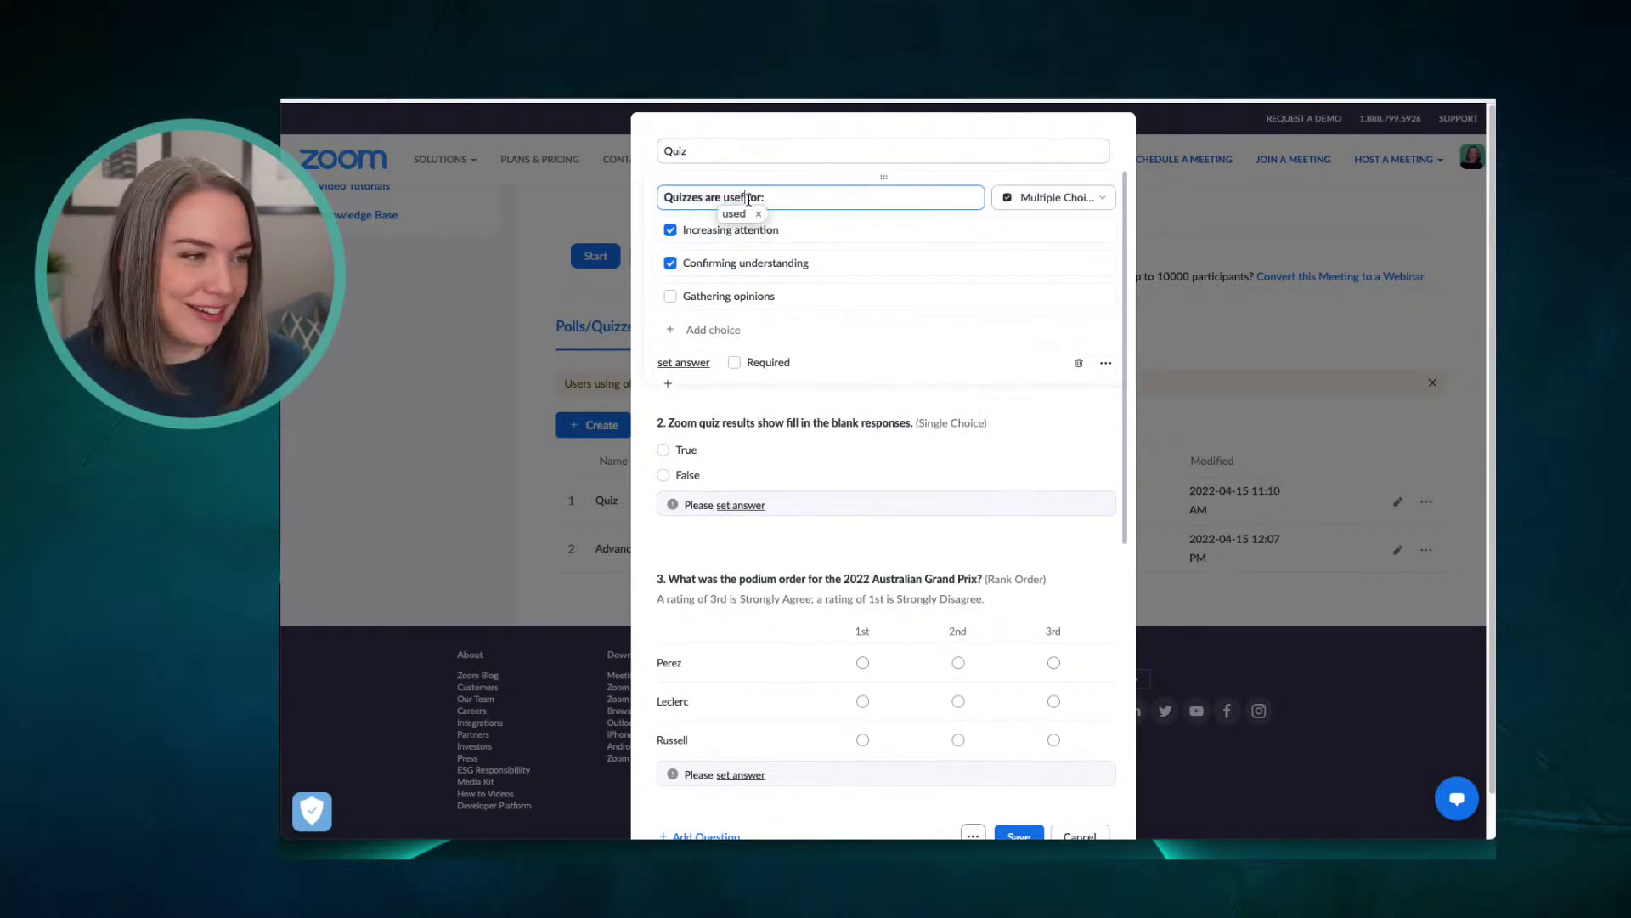
pyautogui.write('ul')
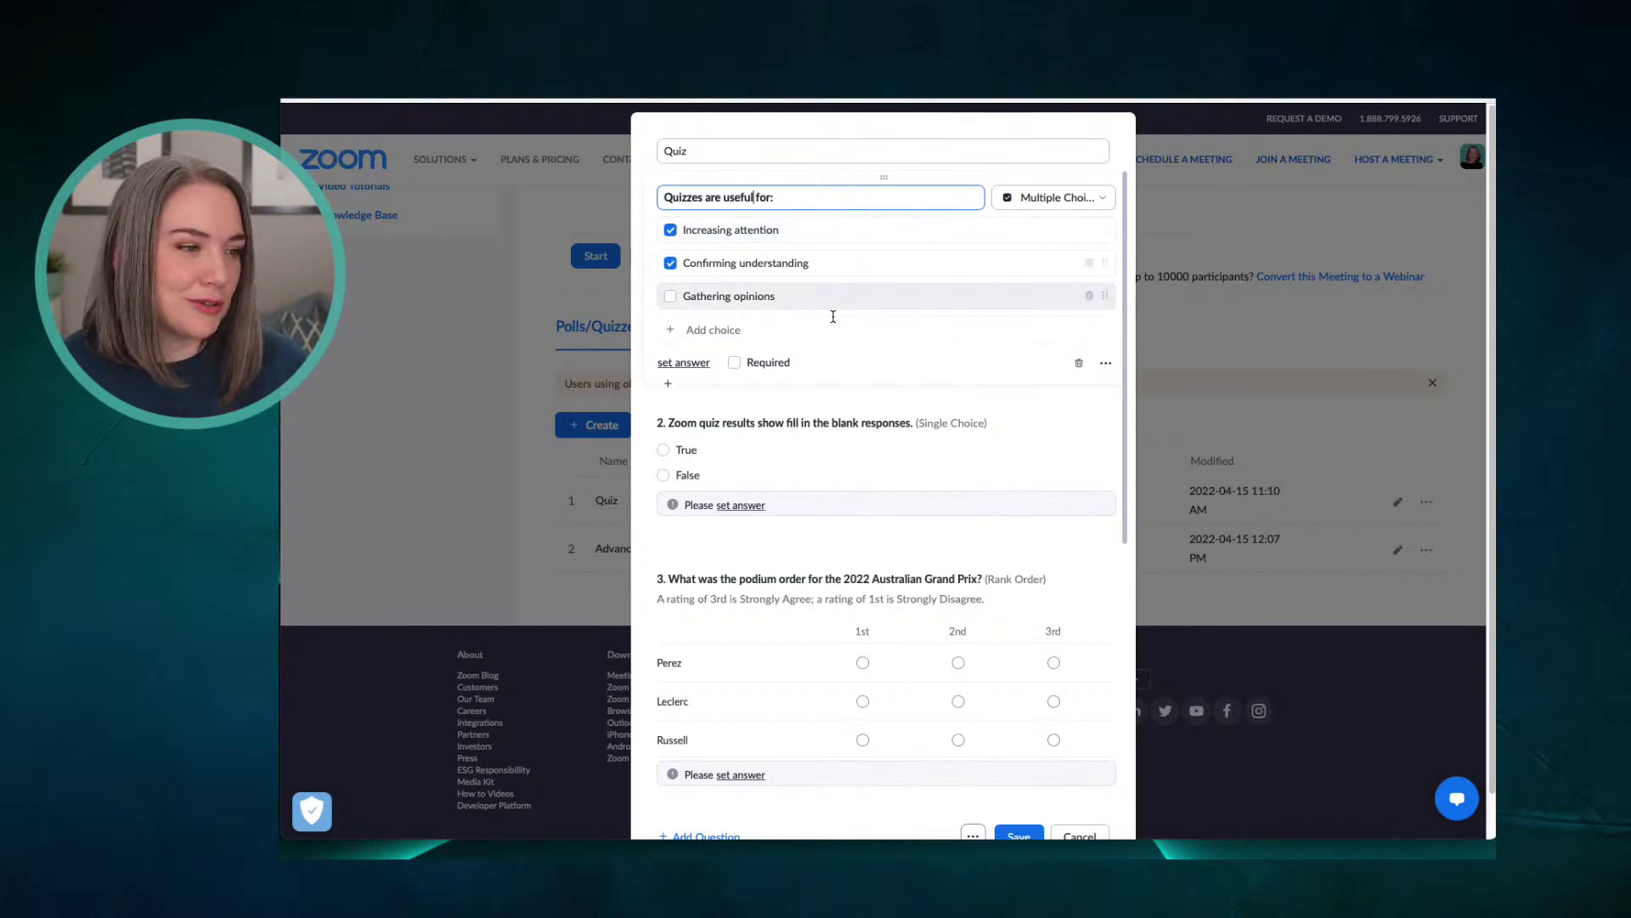
# Set False as question 2's correct answer
pyautogui.click(736, 506)
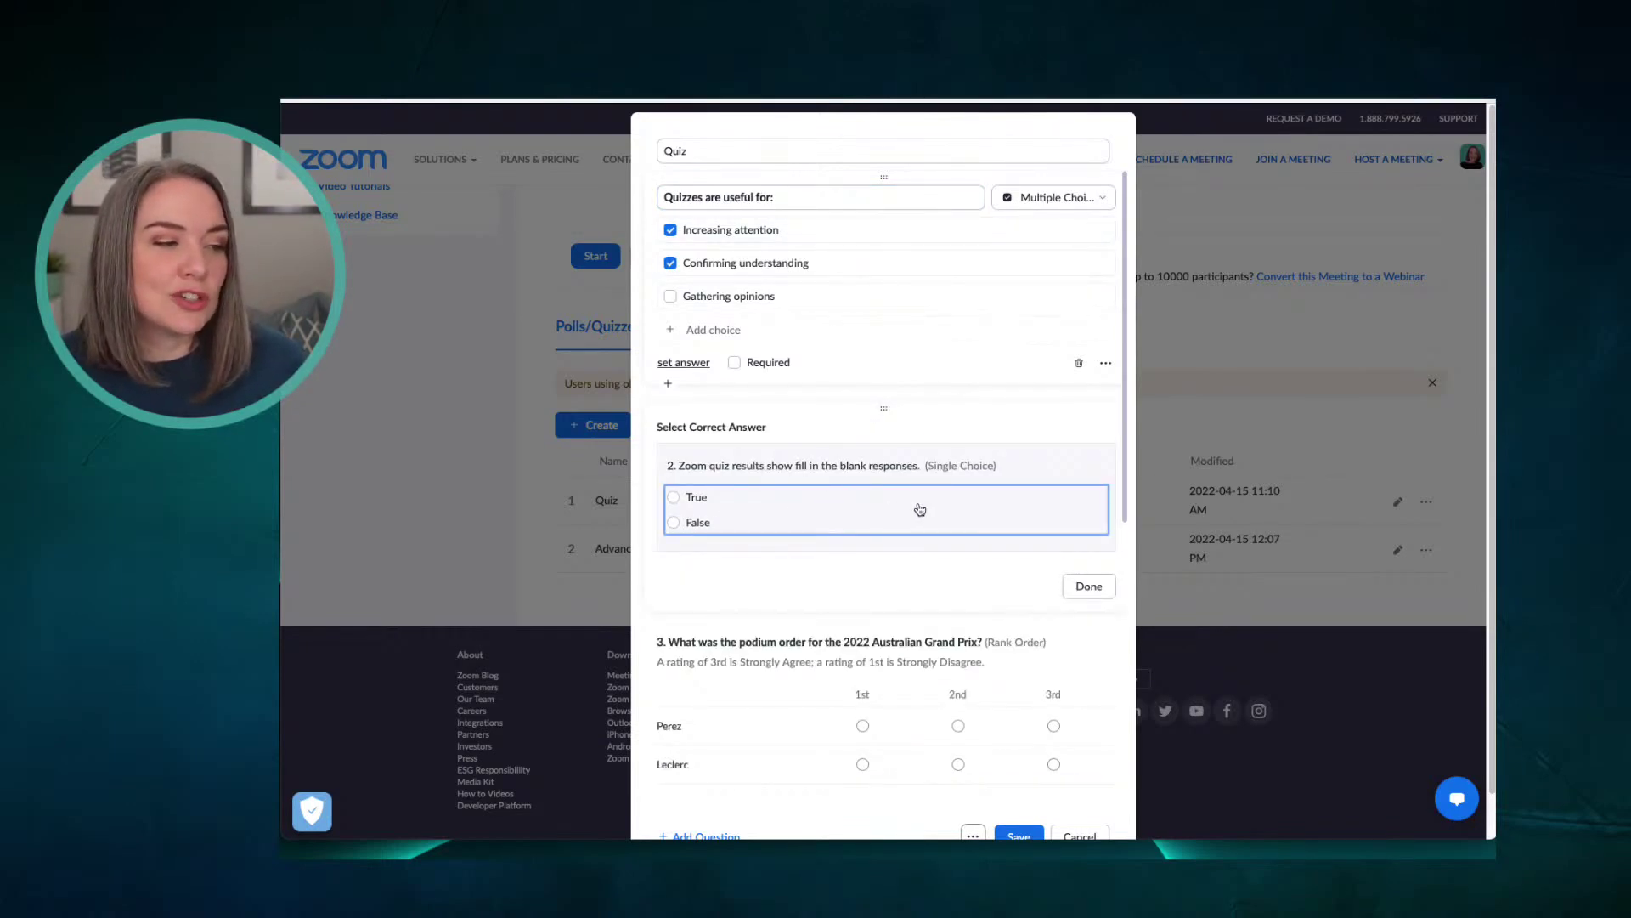
pyautogui.scroll(-1, 919, 508)
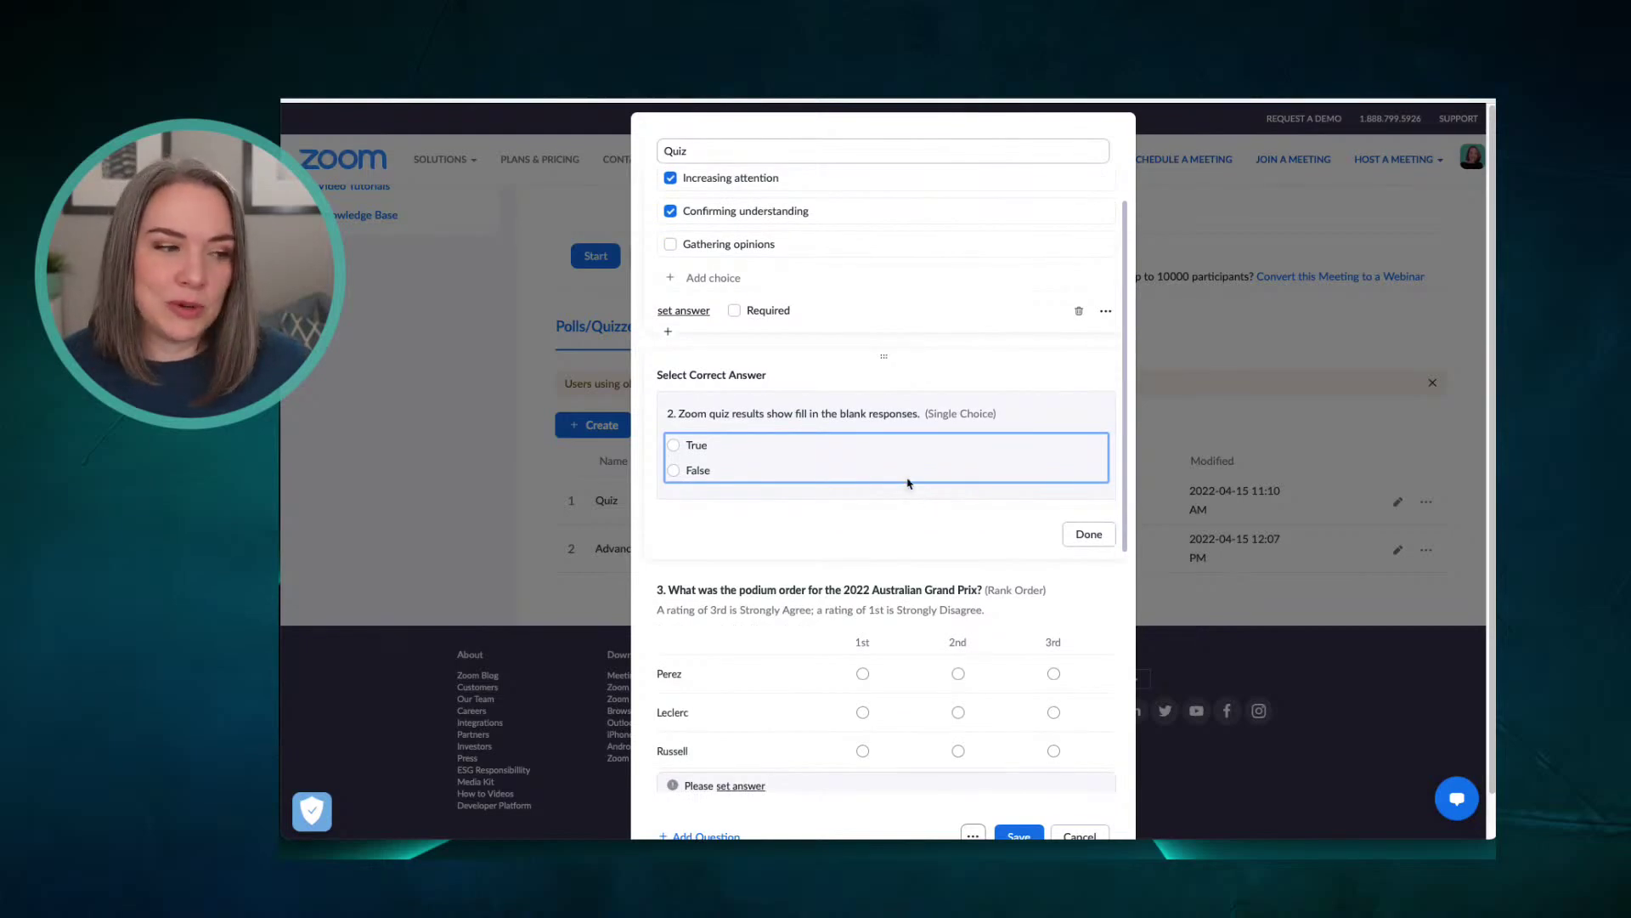
pyautogui.click(673, 471)
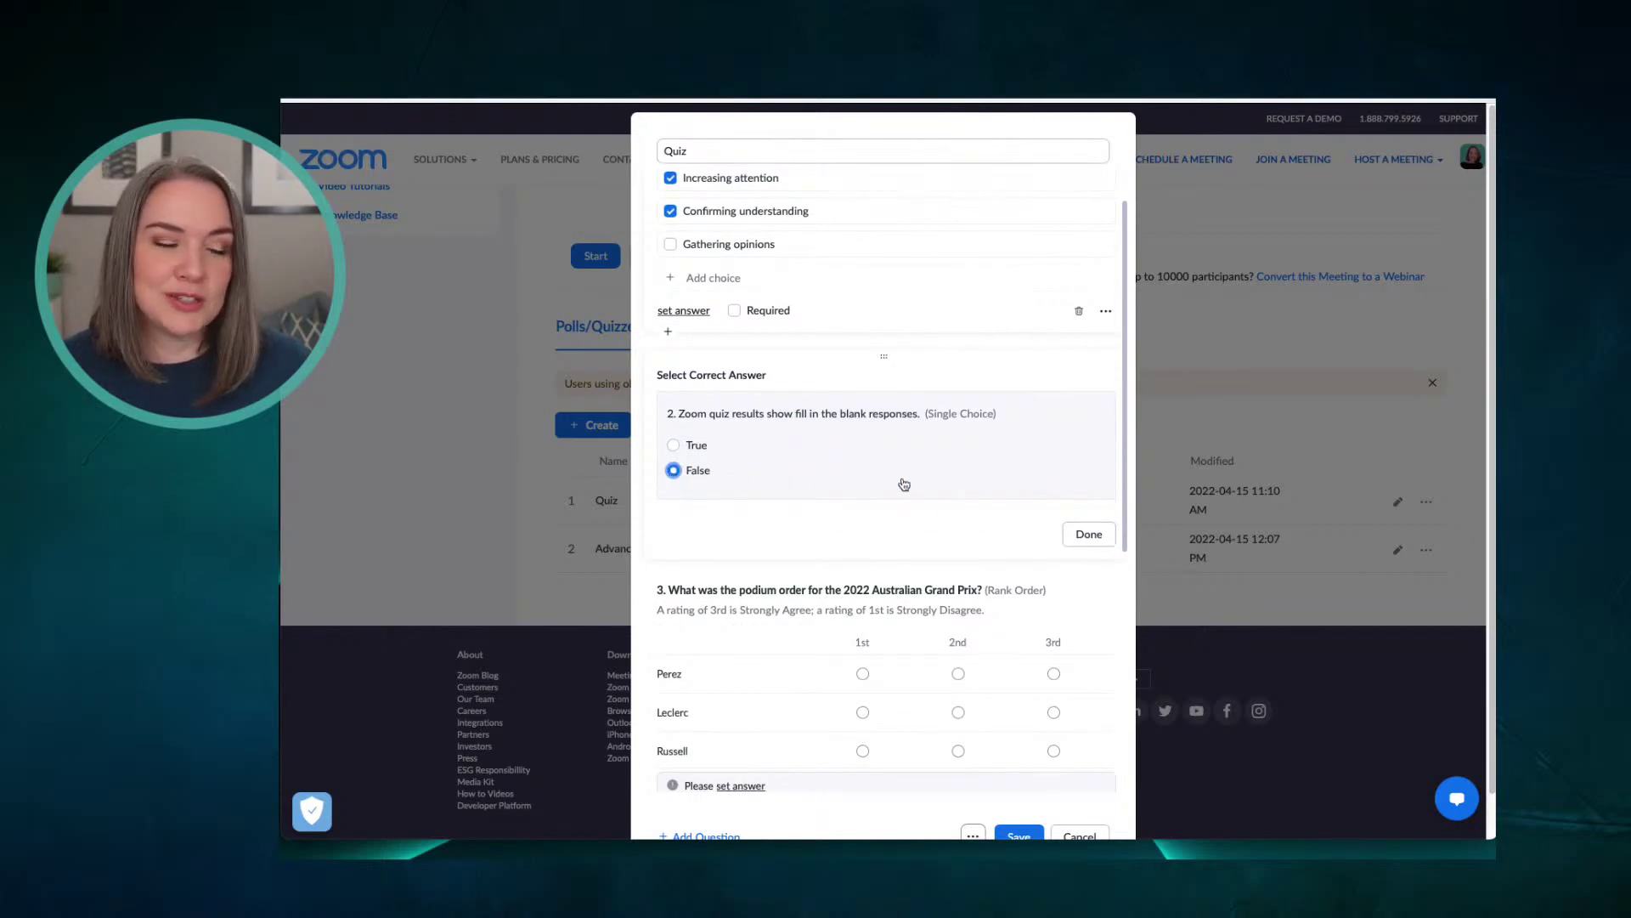
pyautogui.scroll(-2, 905, 484)
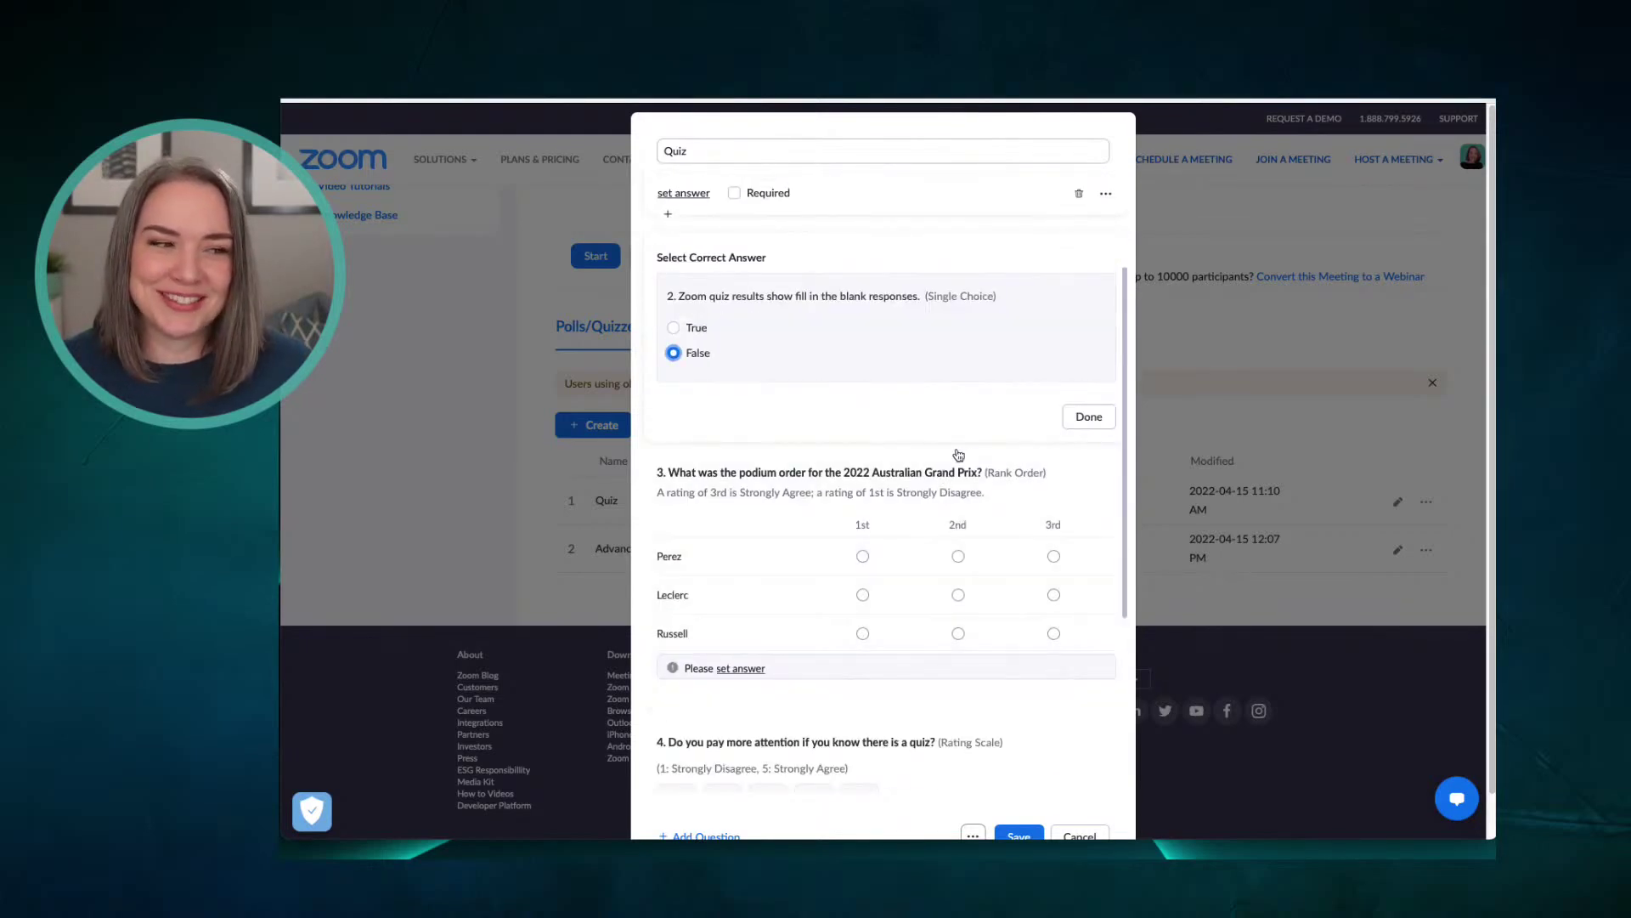
pyautogui.click(1069, 424)
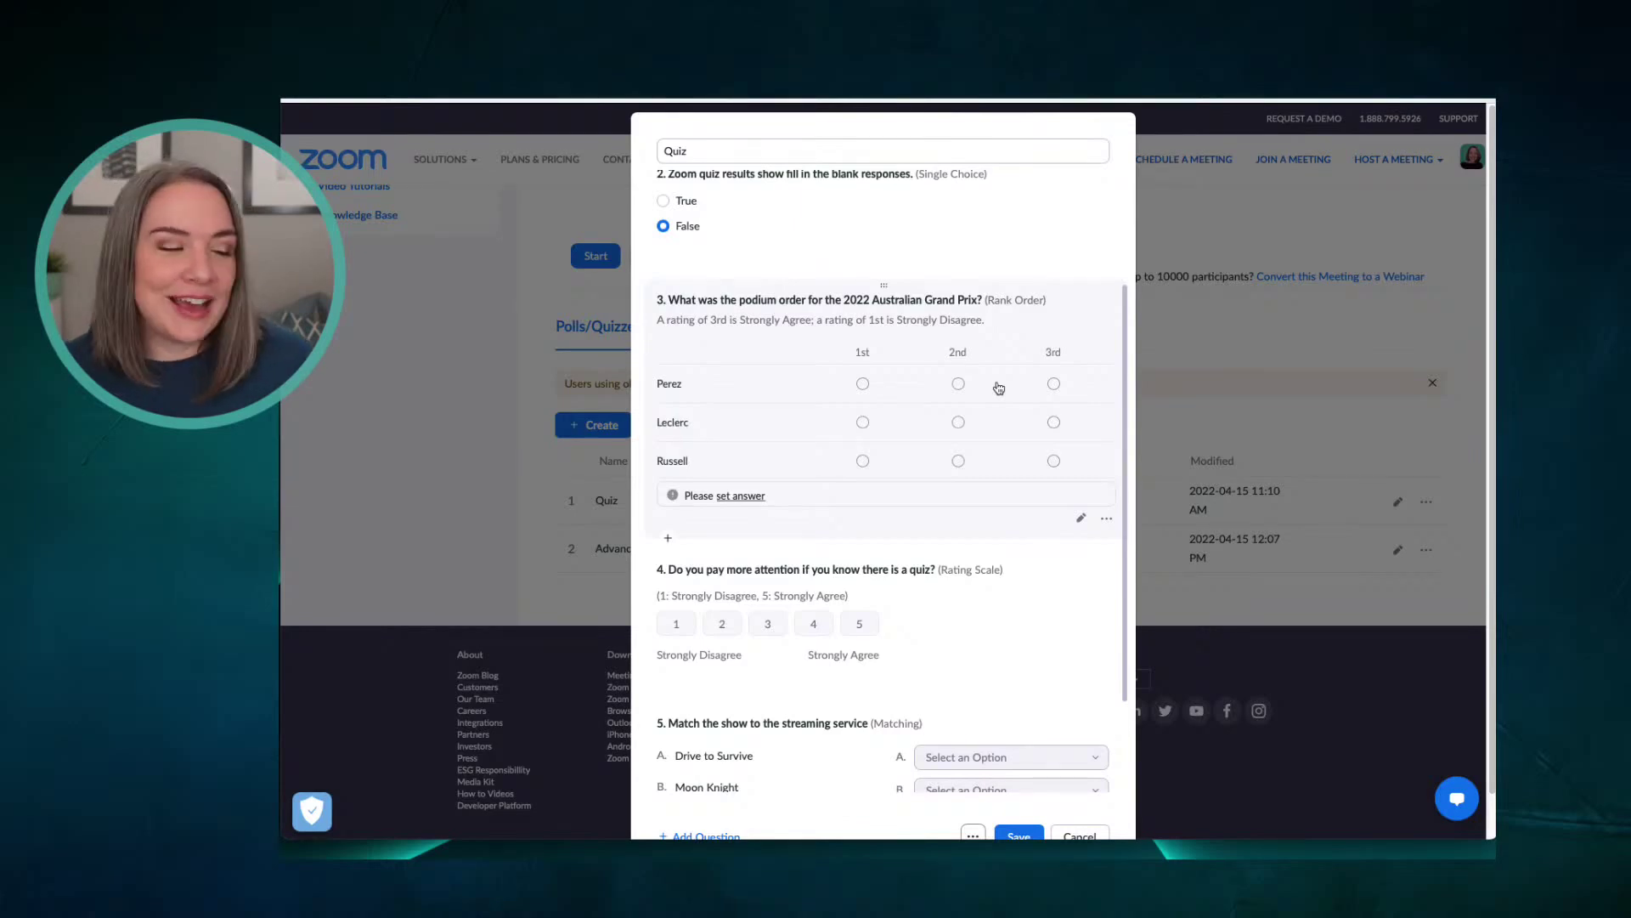
# Set question 3's podium order to Leclerc 1st, Perez 2nd, Russell 3rd
pyautogui.click(862, 422)
pyautogui.scroll(-2, 968, 486)
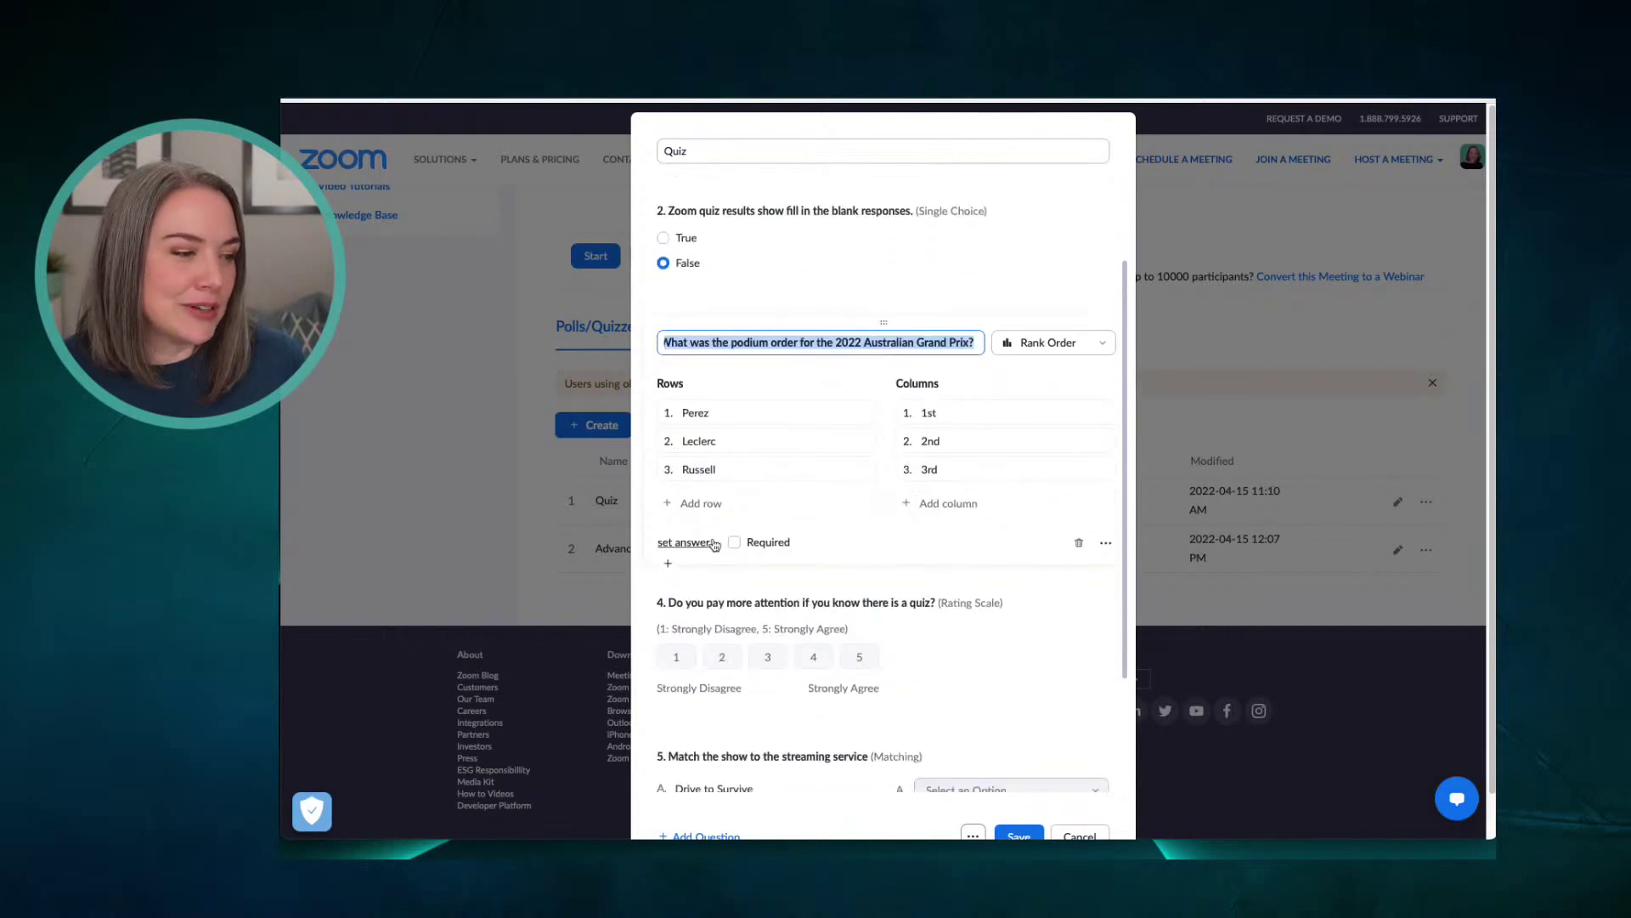
pyautogui.click(685, 546)
pyautogui.click(873, 487)
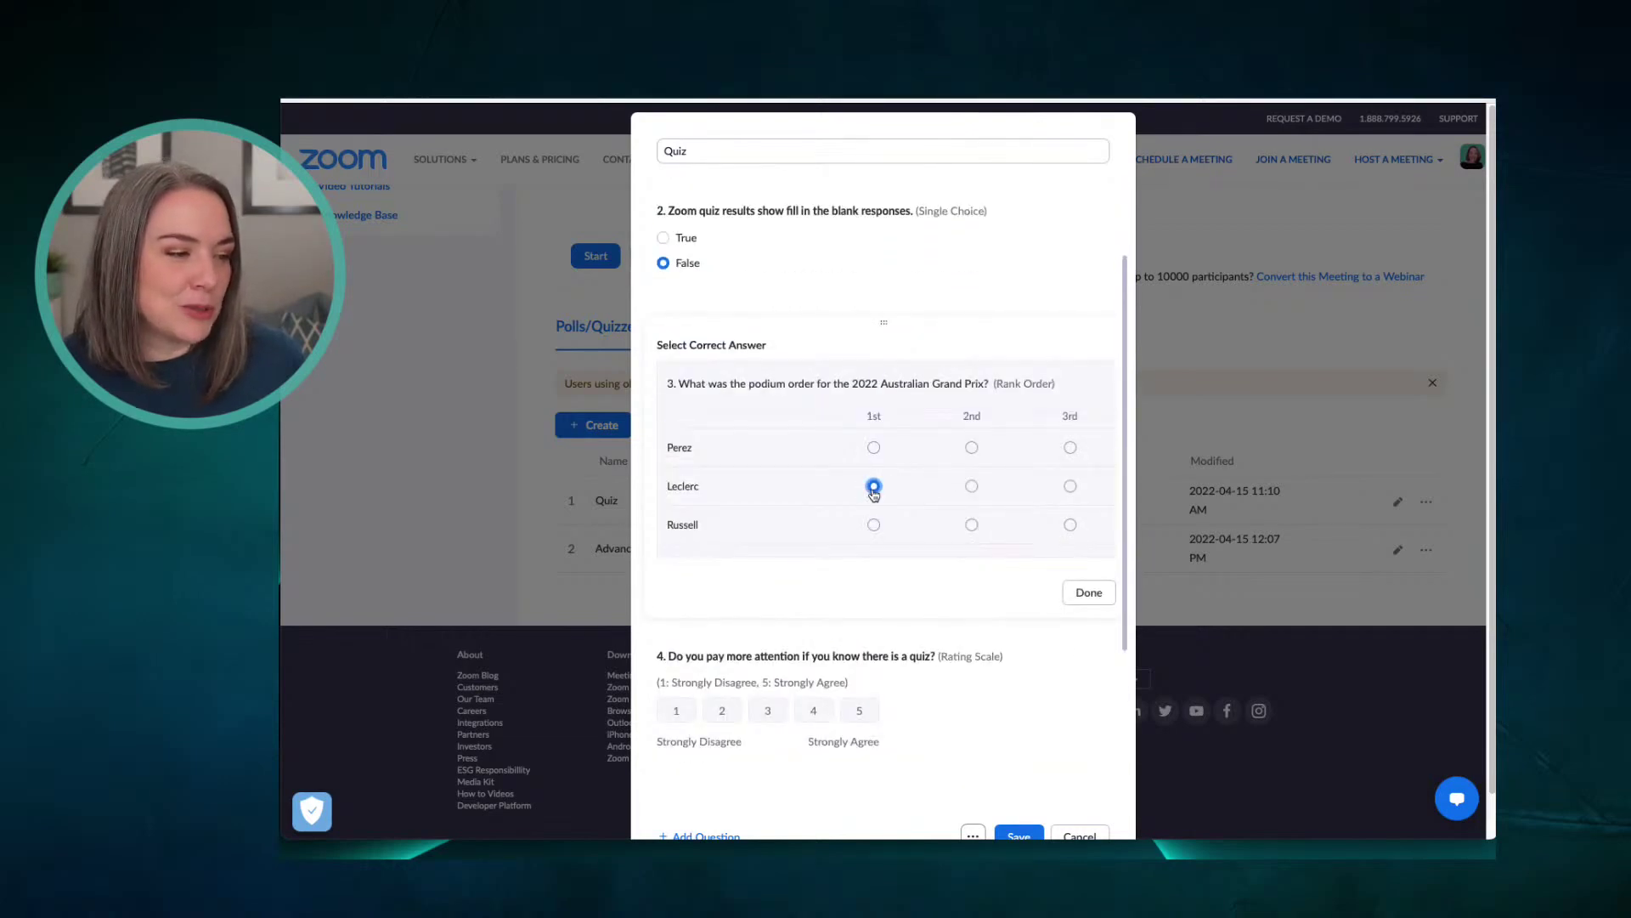
pyautogui.click(972, 448)
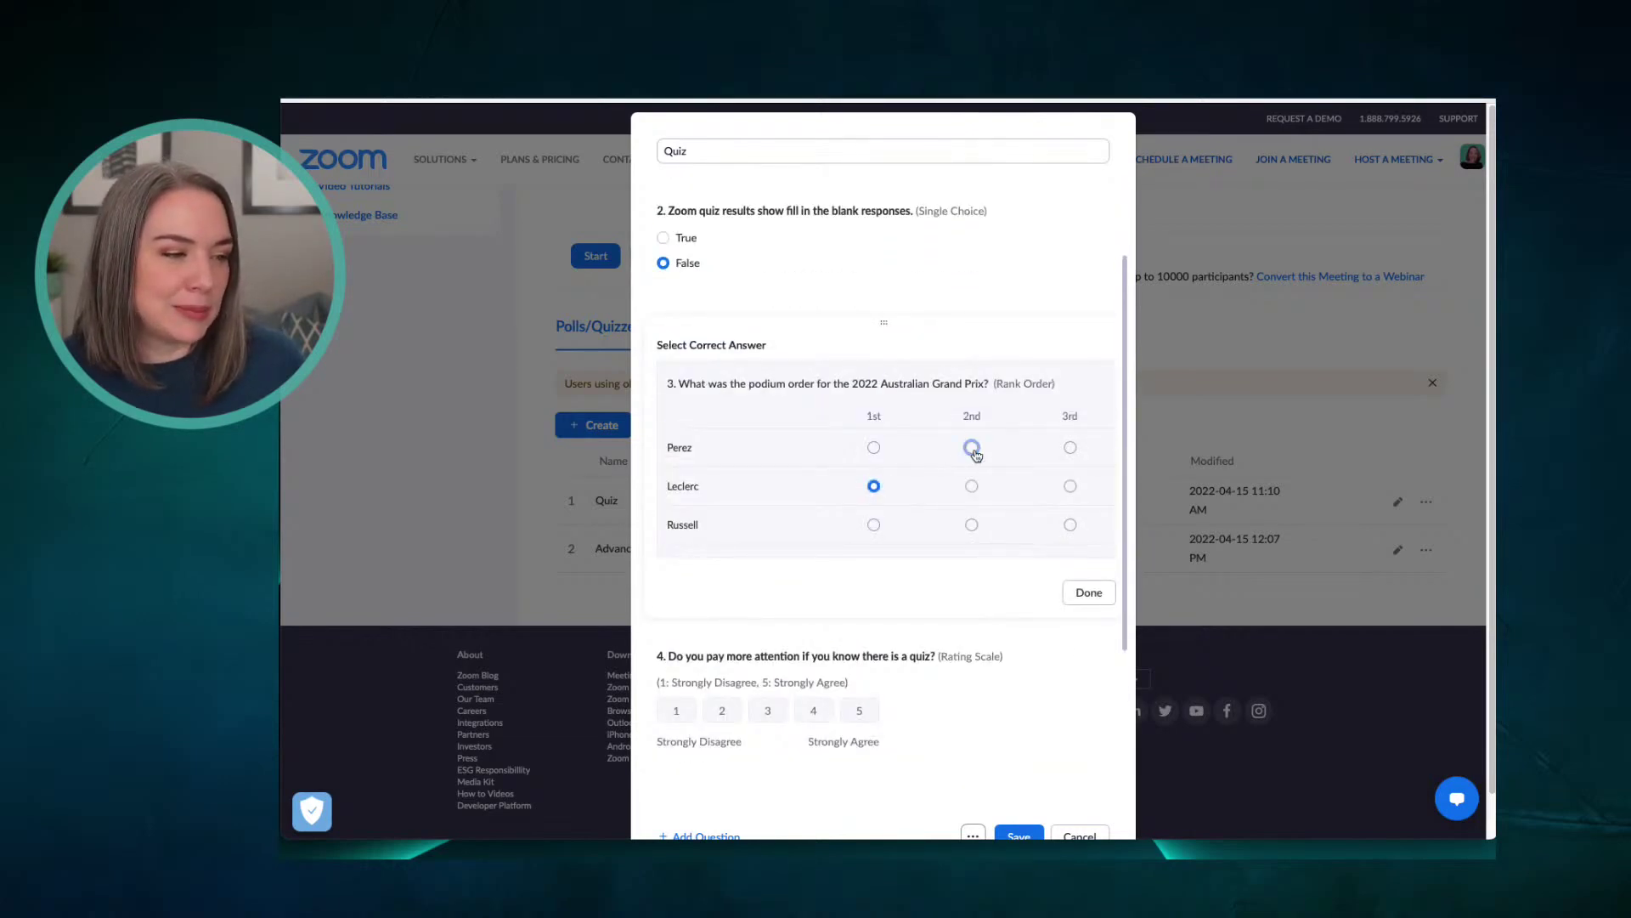
pyautogui.click(1071, 524)
pyautogui.click(1088, 592)
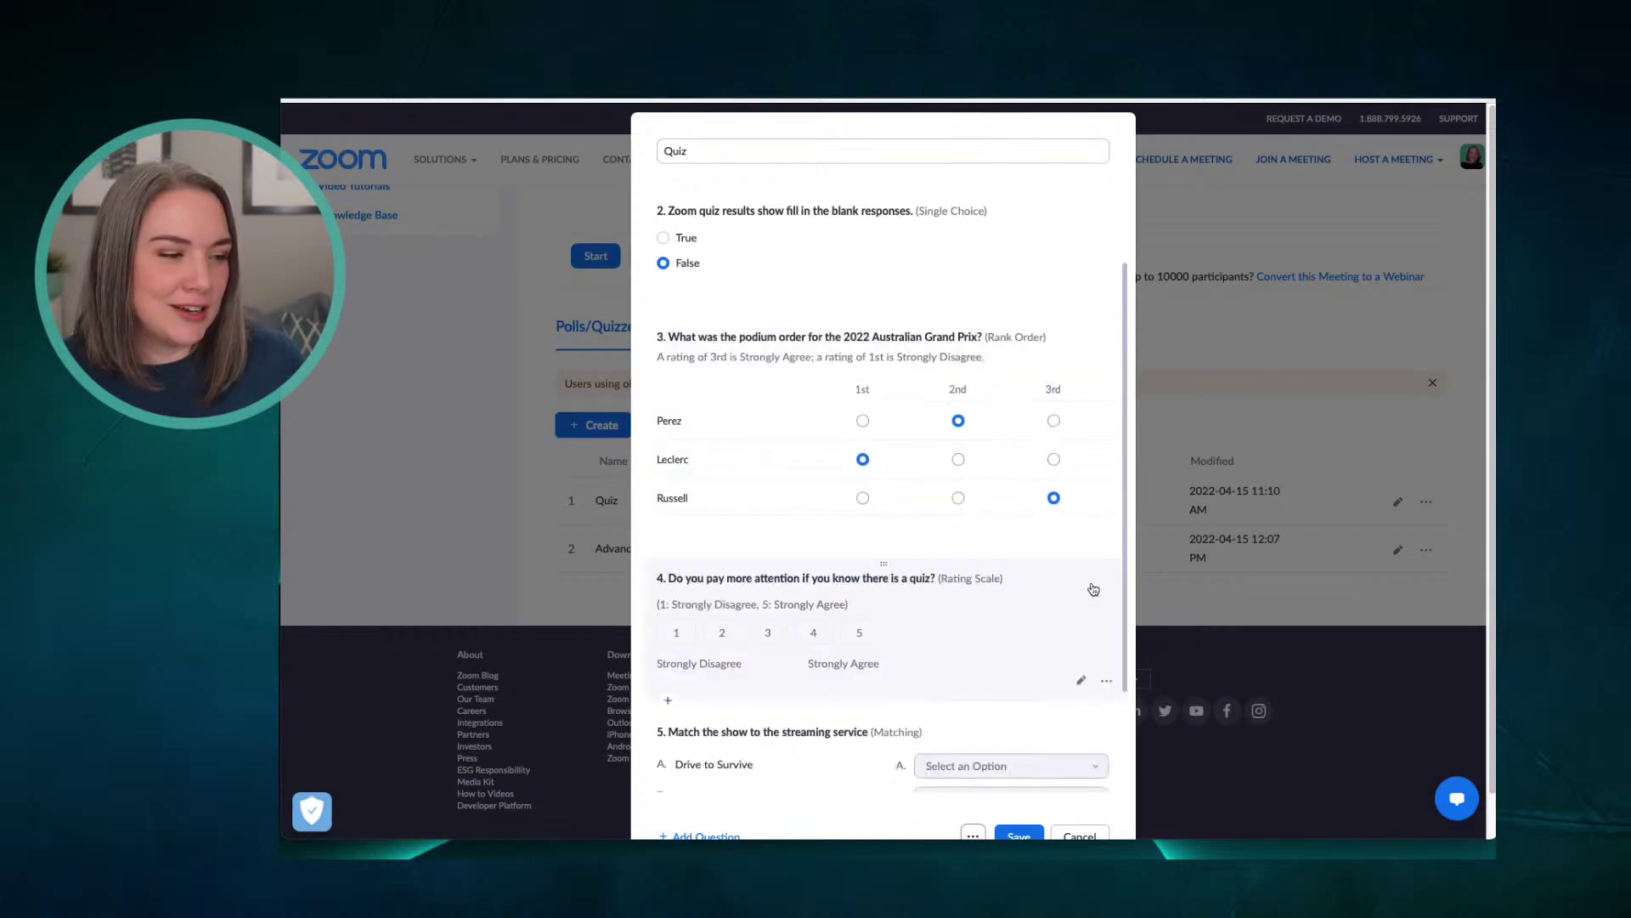
pyautogui.scroll(-3, 1091, 584)
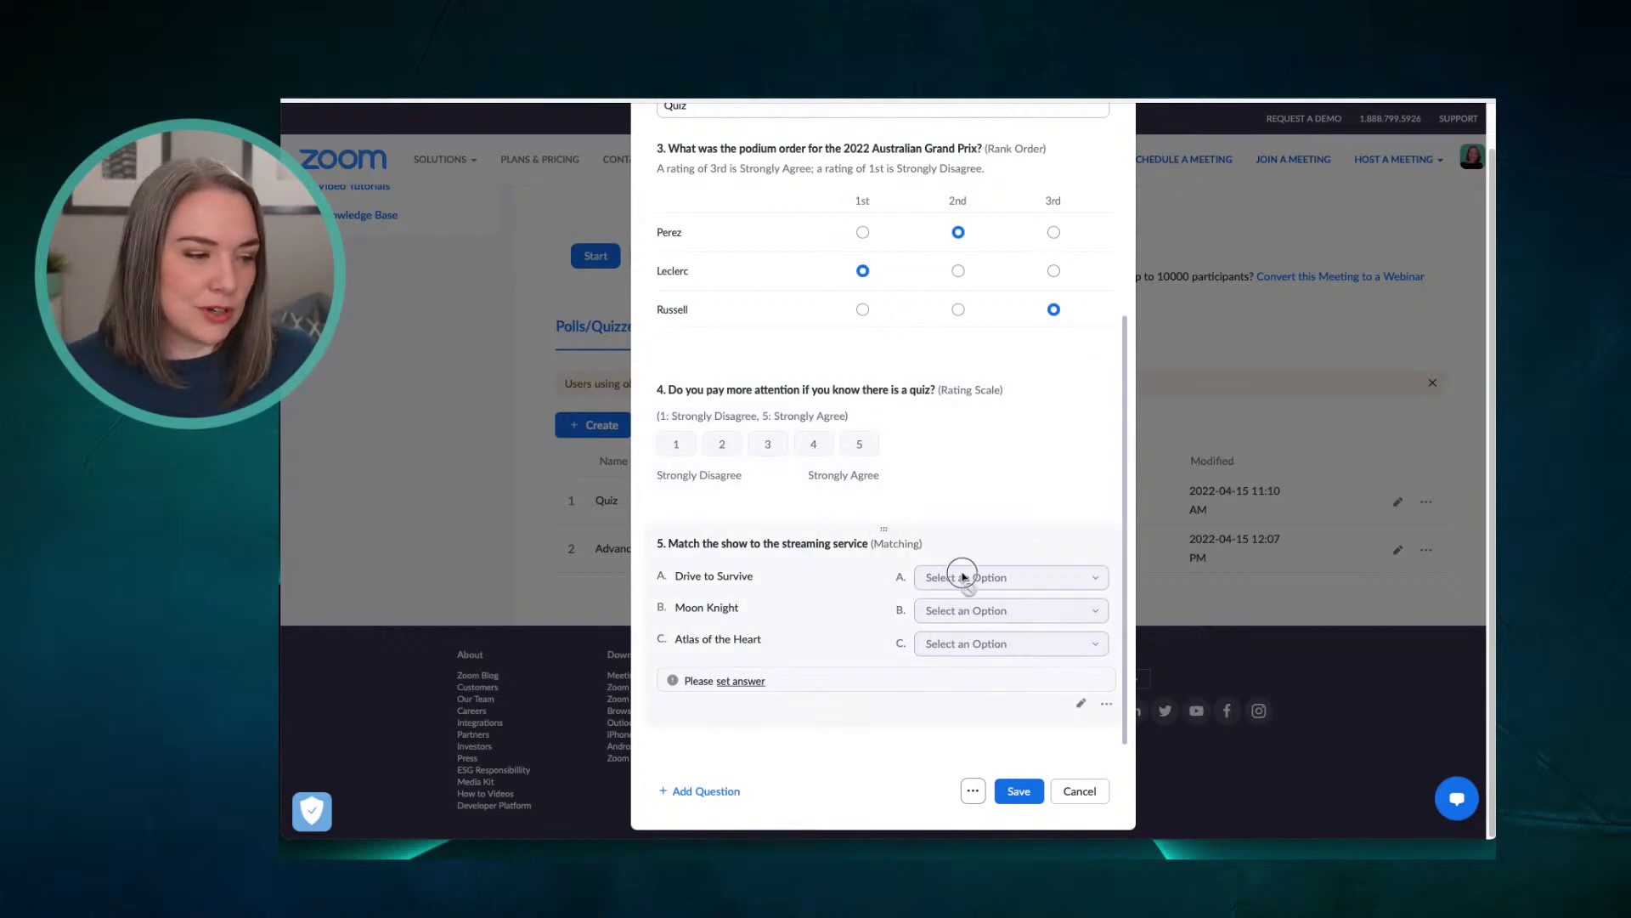
# Pair Drive to Survive with Netflix, Moon Knight with Disney+, Atlas of the Heart with HBO
pyautogui.click(741, 680)
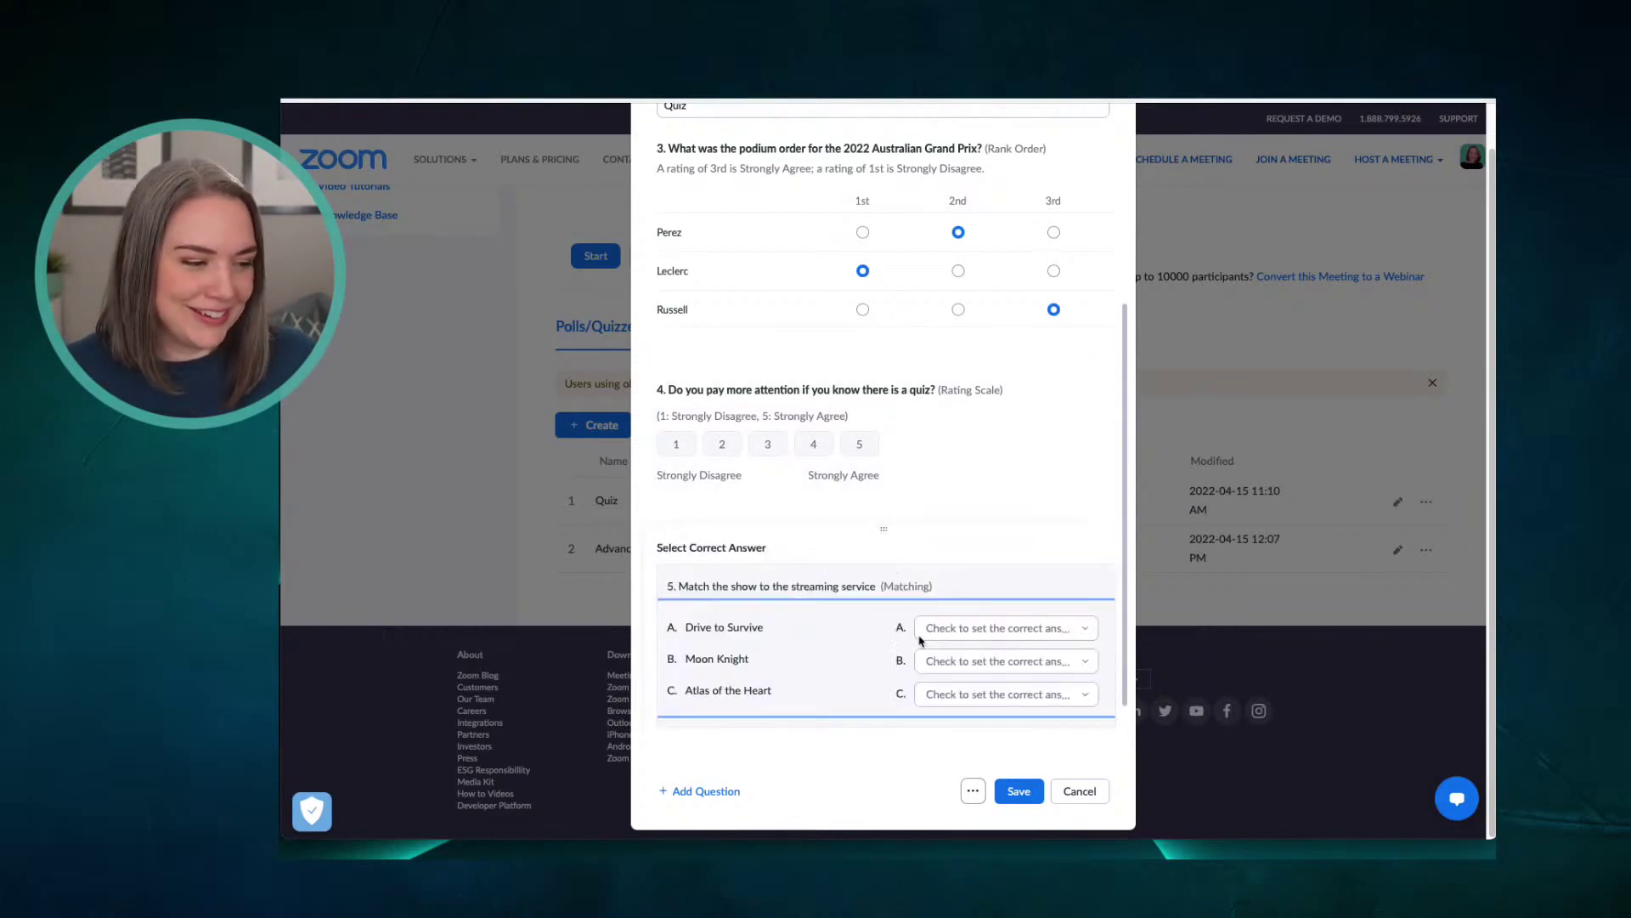
pyautogui.click(1016, 635)
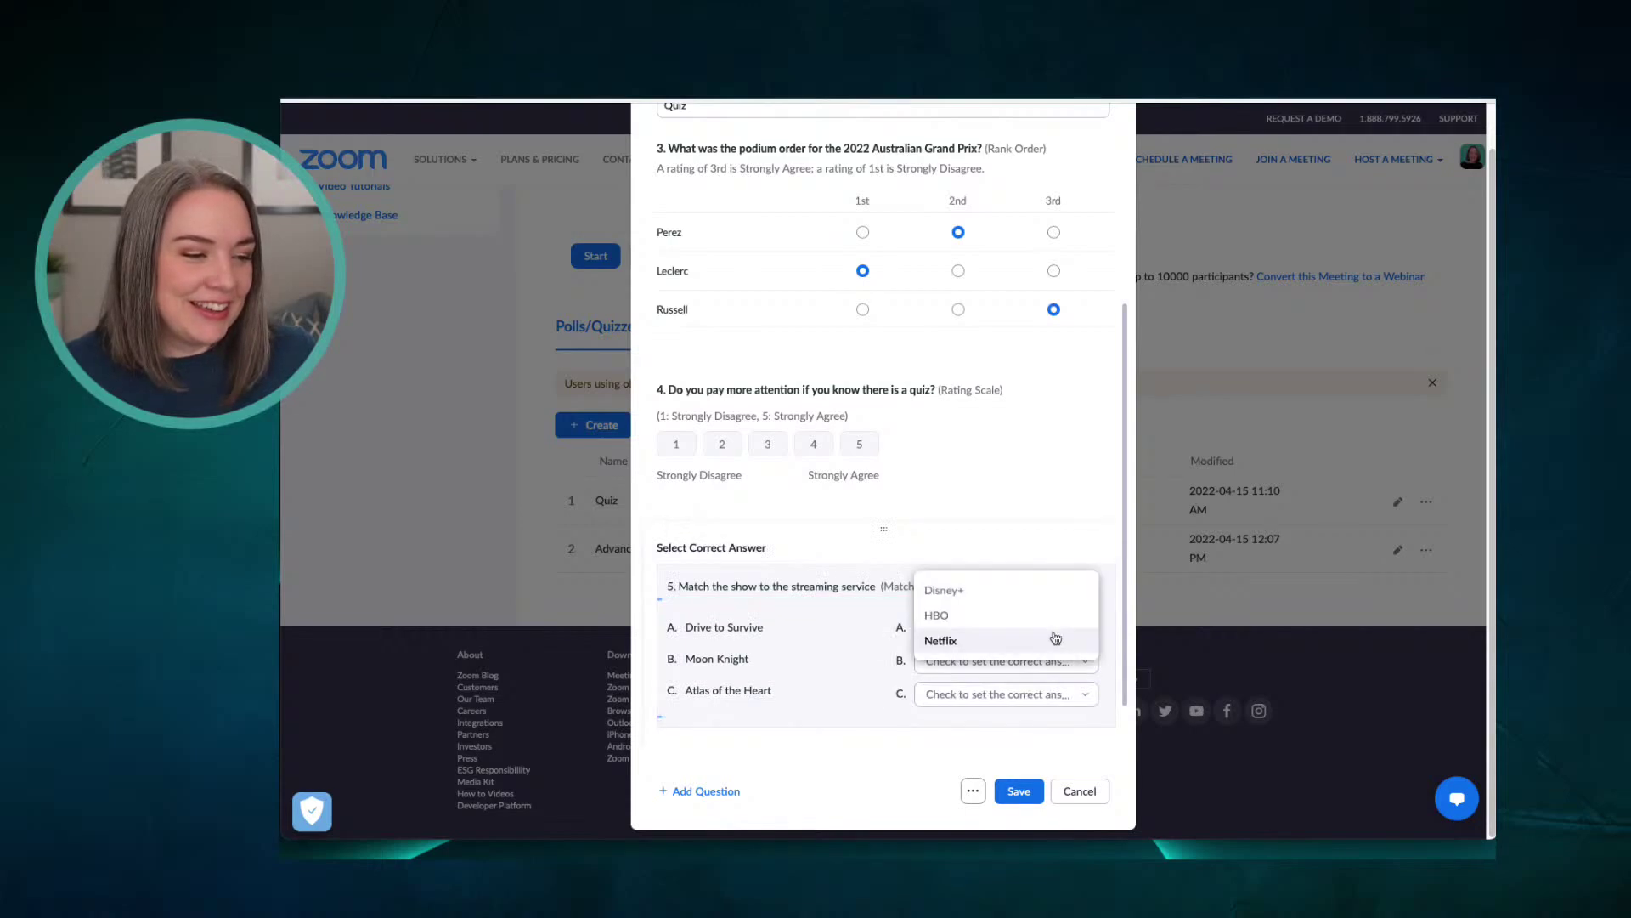
pyautogui.click(966, 648)
pyautogui.click(1076, 661)
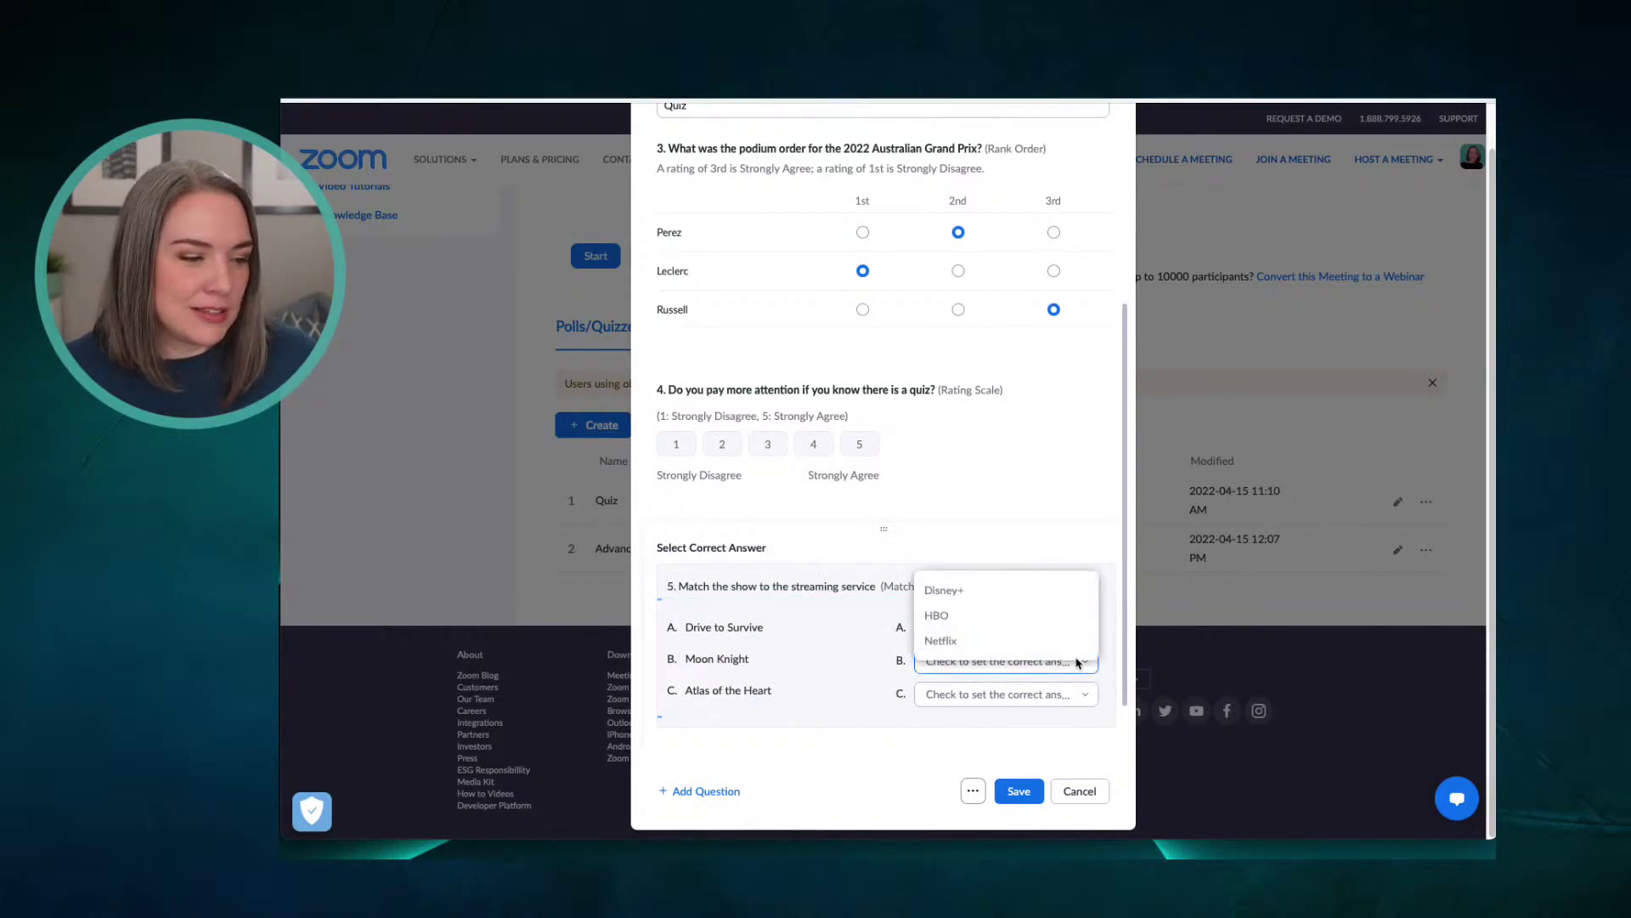
pyautogui.click(991, 594)
pyautogui.click(1069, 694)
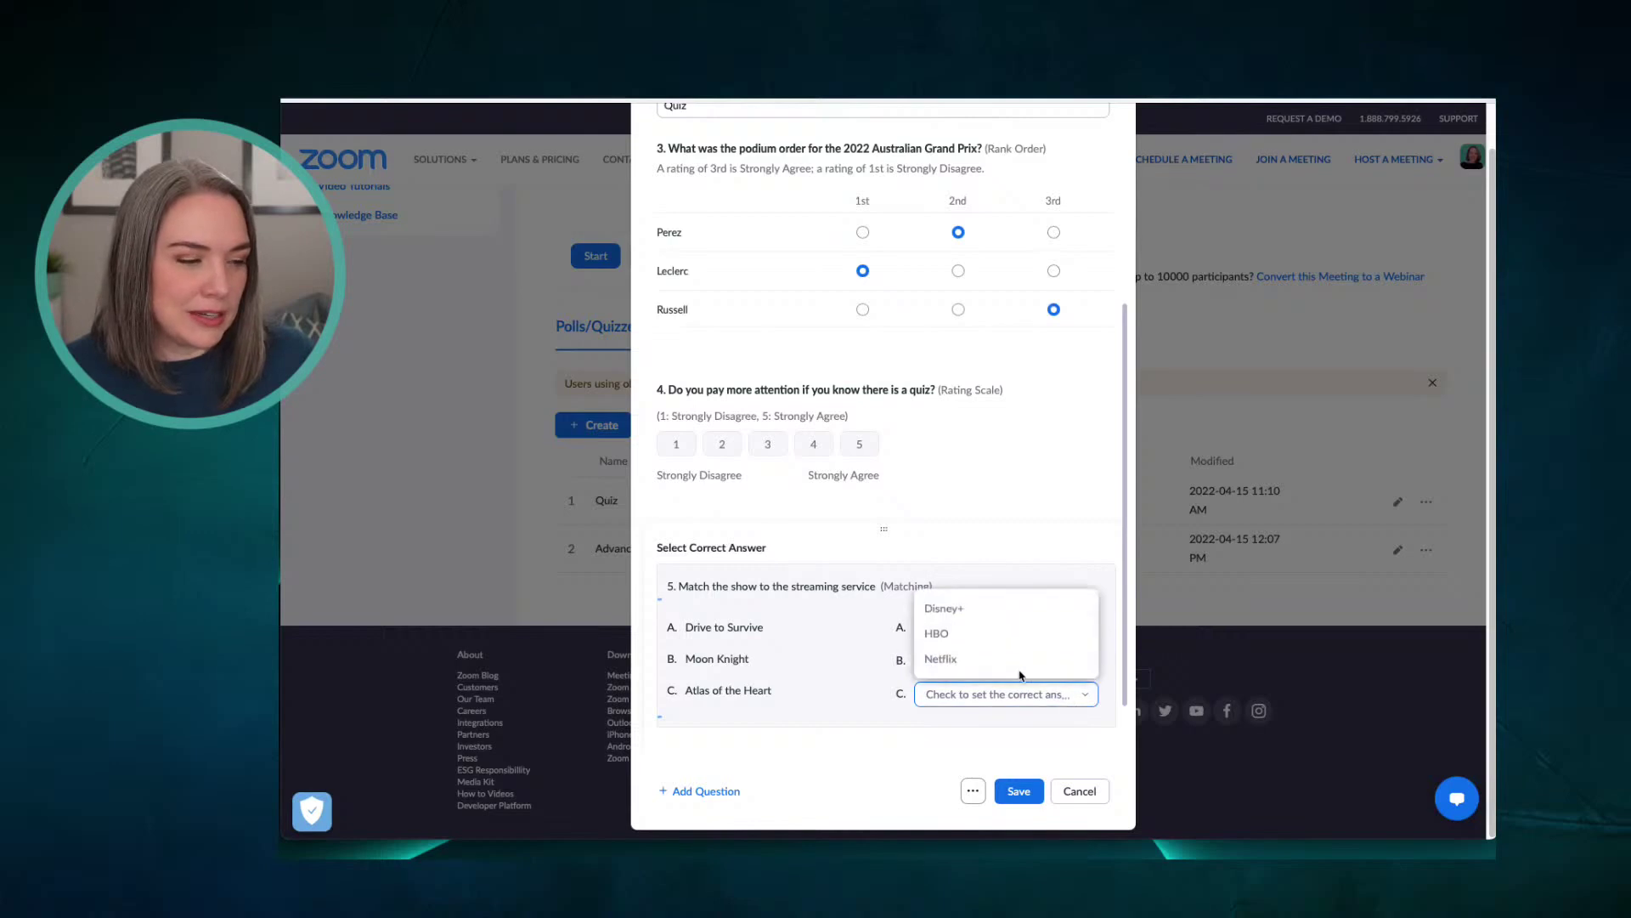
pyautogui.click(982, 639)
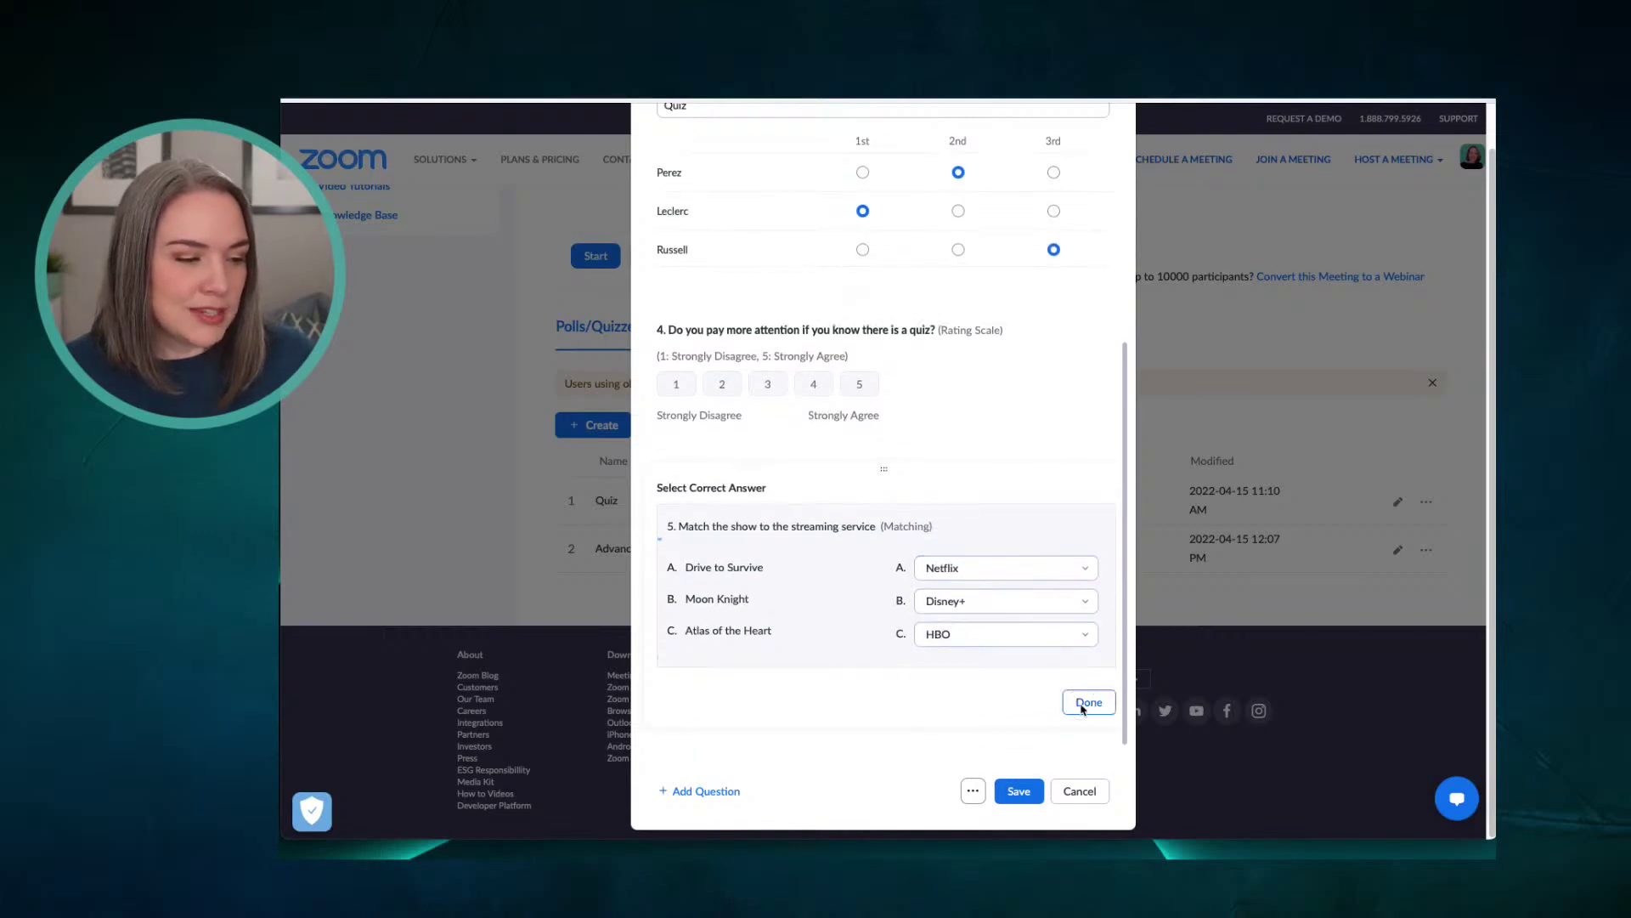
pyautogui.click(1079, 702)
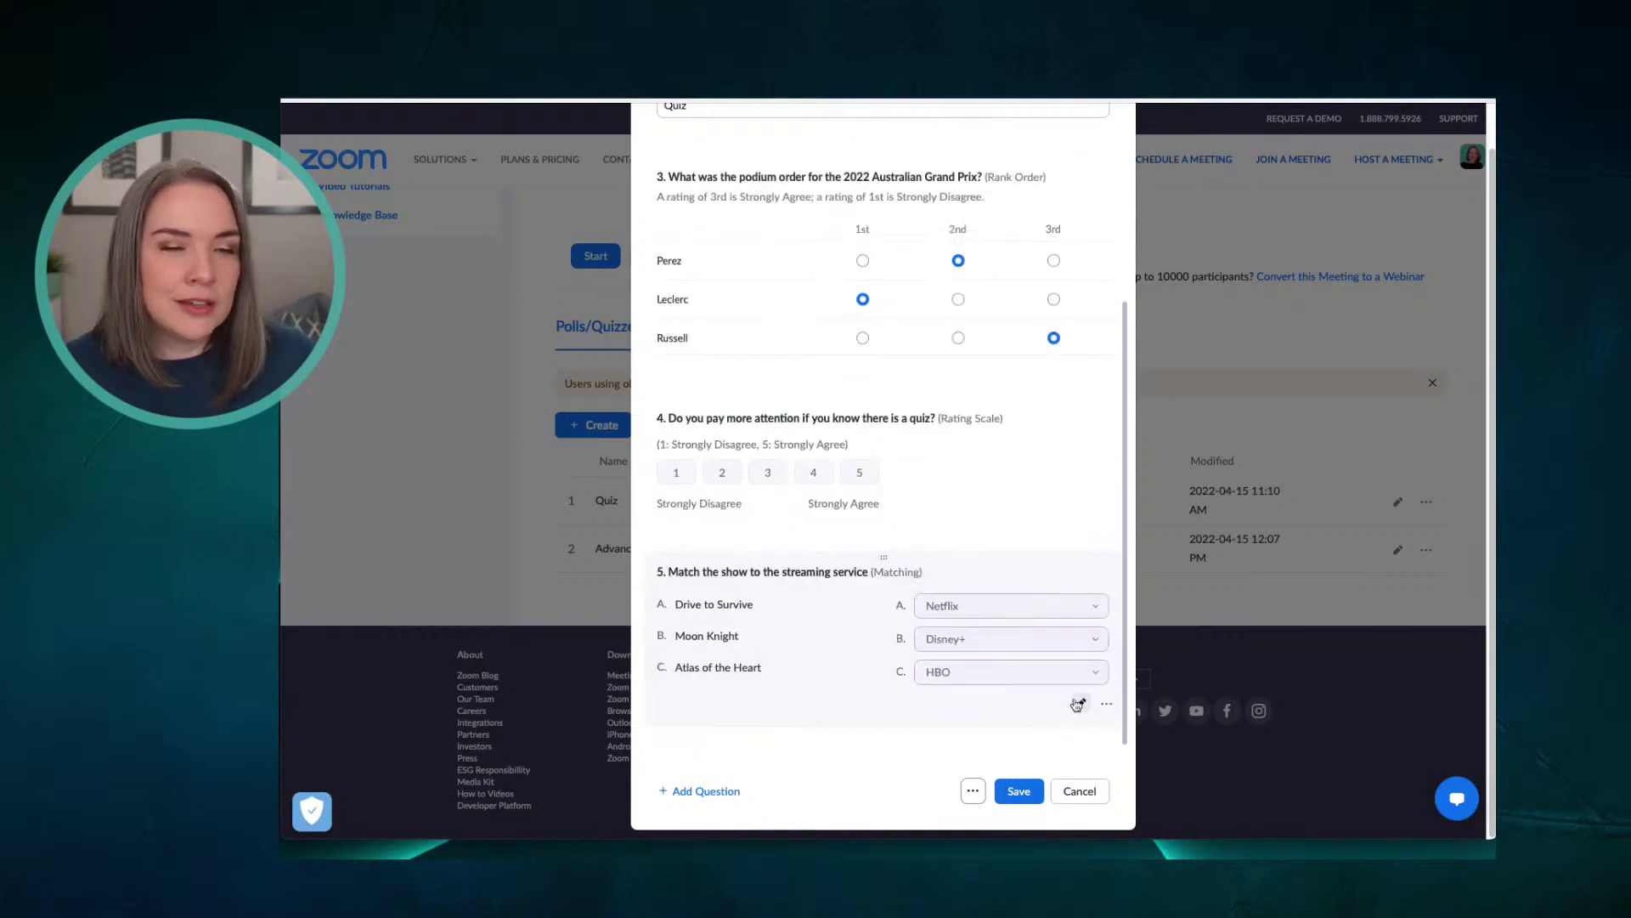
# Save the five-question quiz and return to the Polls/Quizzes list
pyautogui.click(1016, 791)
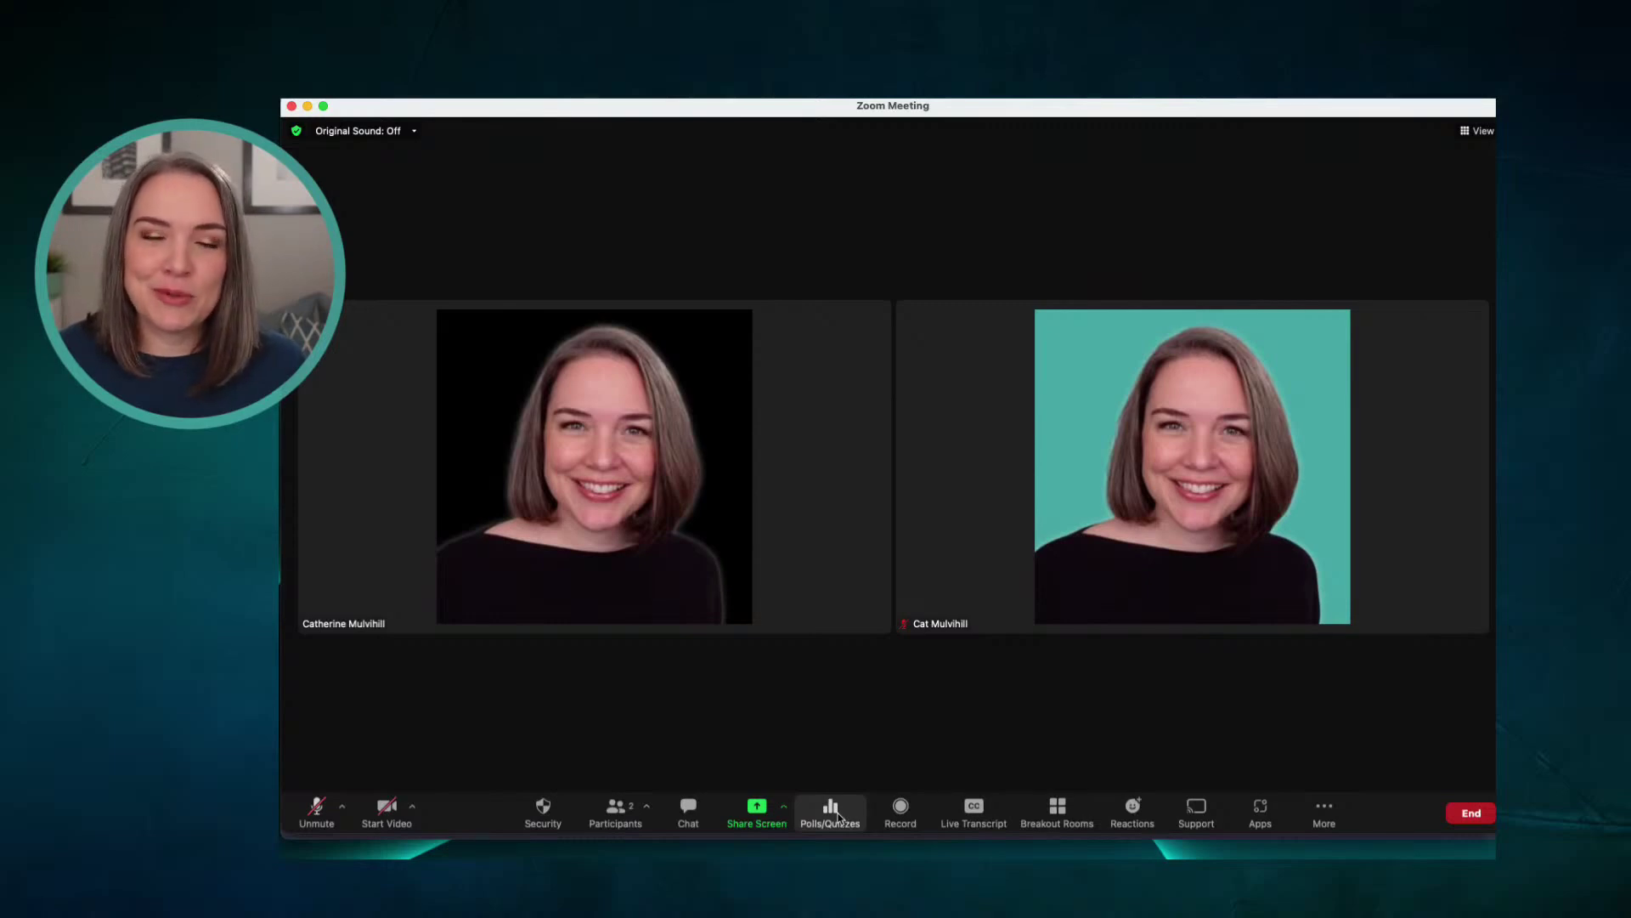
# Open the Polls/Quizzes window from the meeting toolbar
pyautogui.click(837, 820)
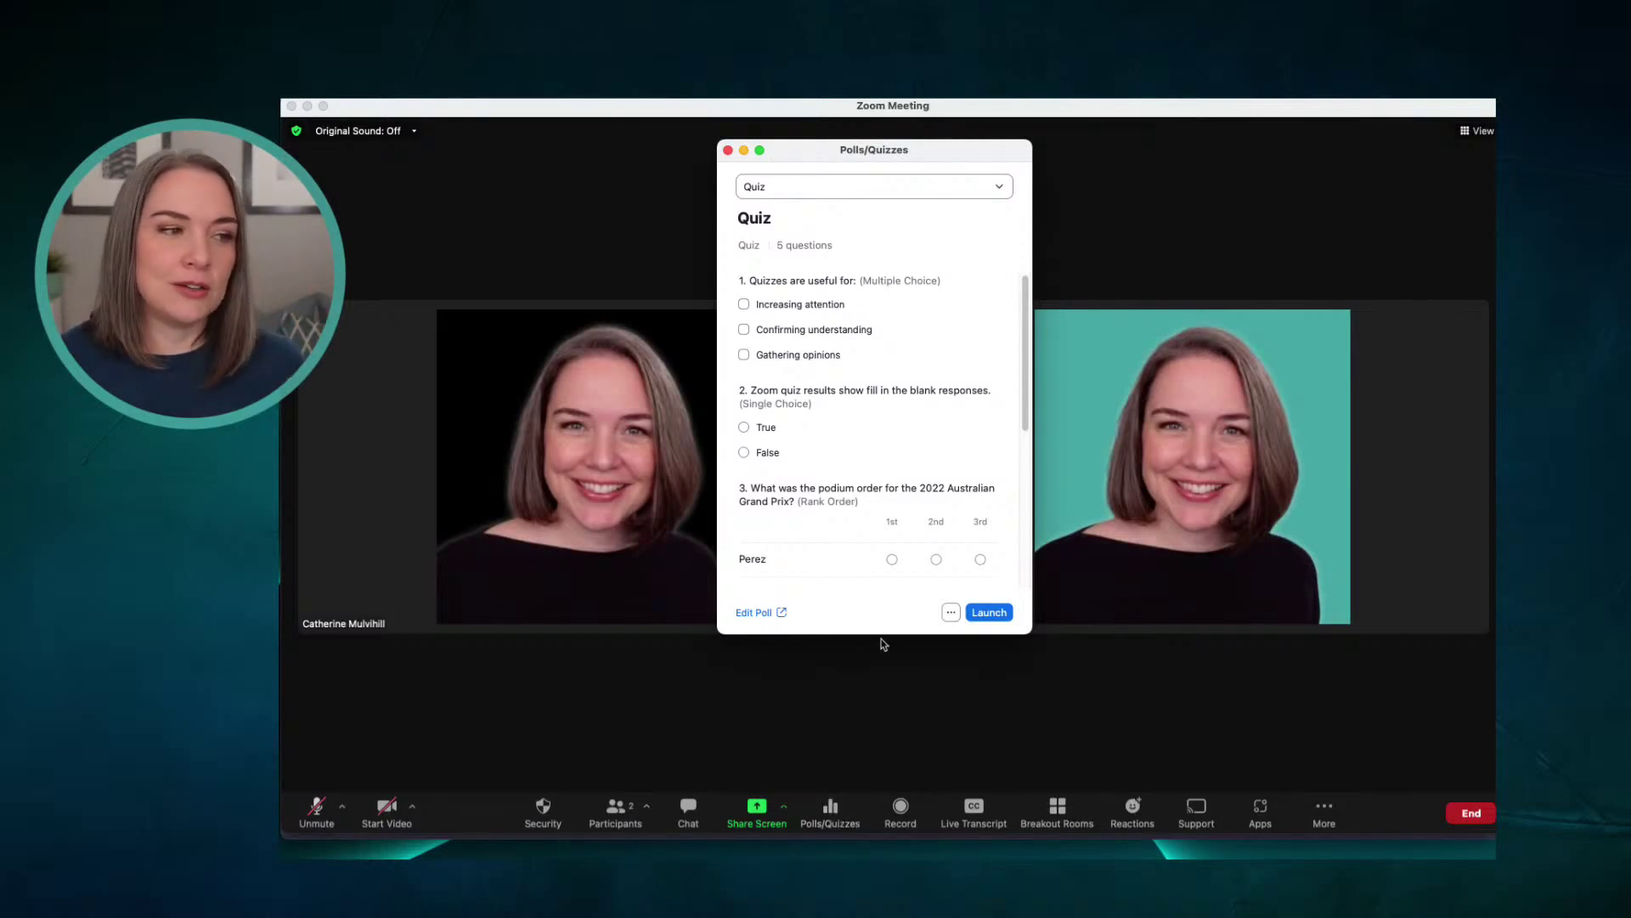
# Select the Advanced Poll in the poll dropdown and scroll through its four questions
pyautogui.click(999, 187)
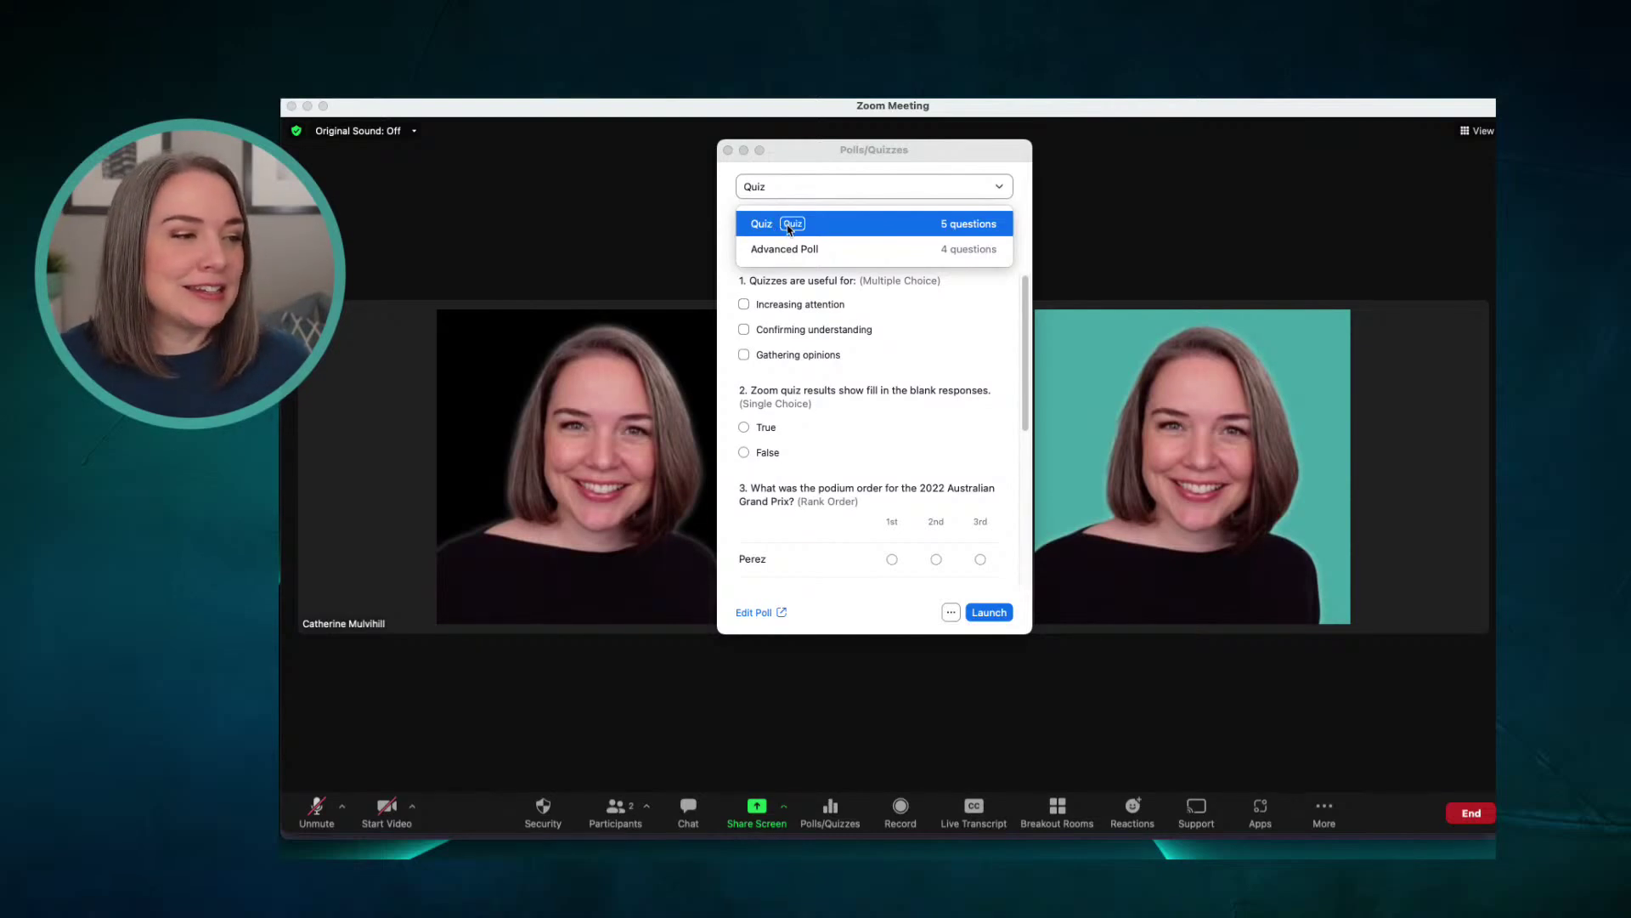
pyautogui.click(799, 253)
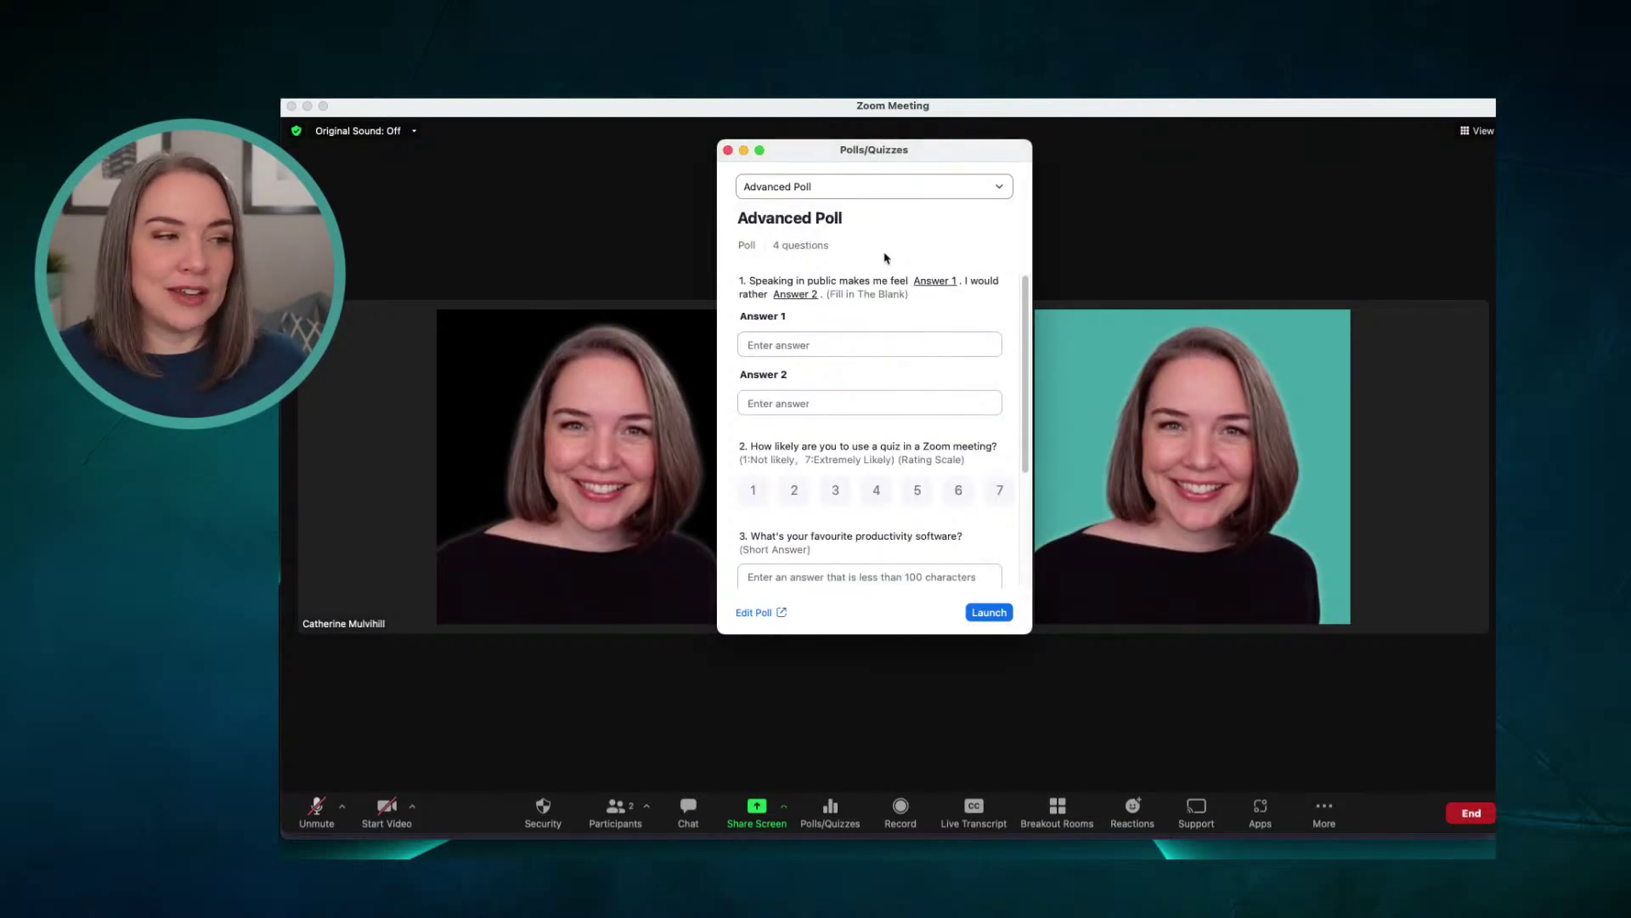
pyautogui.scroll(-2, 871, 306)
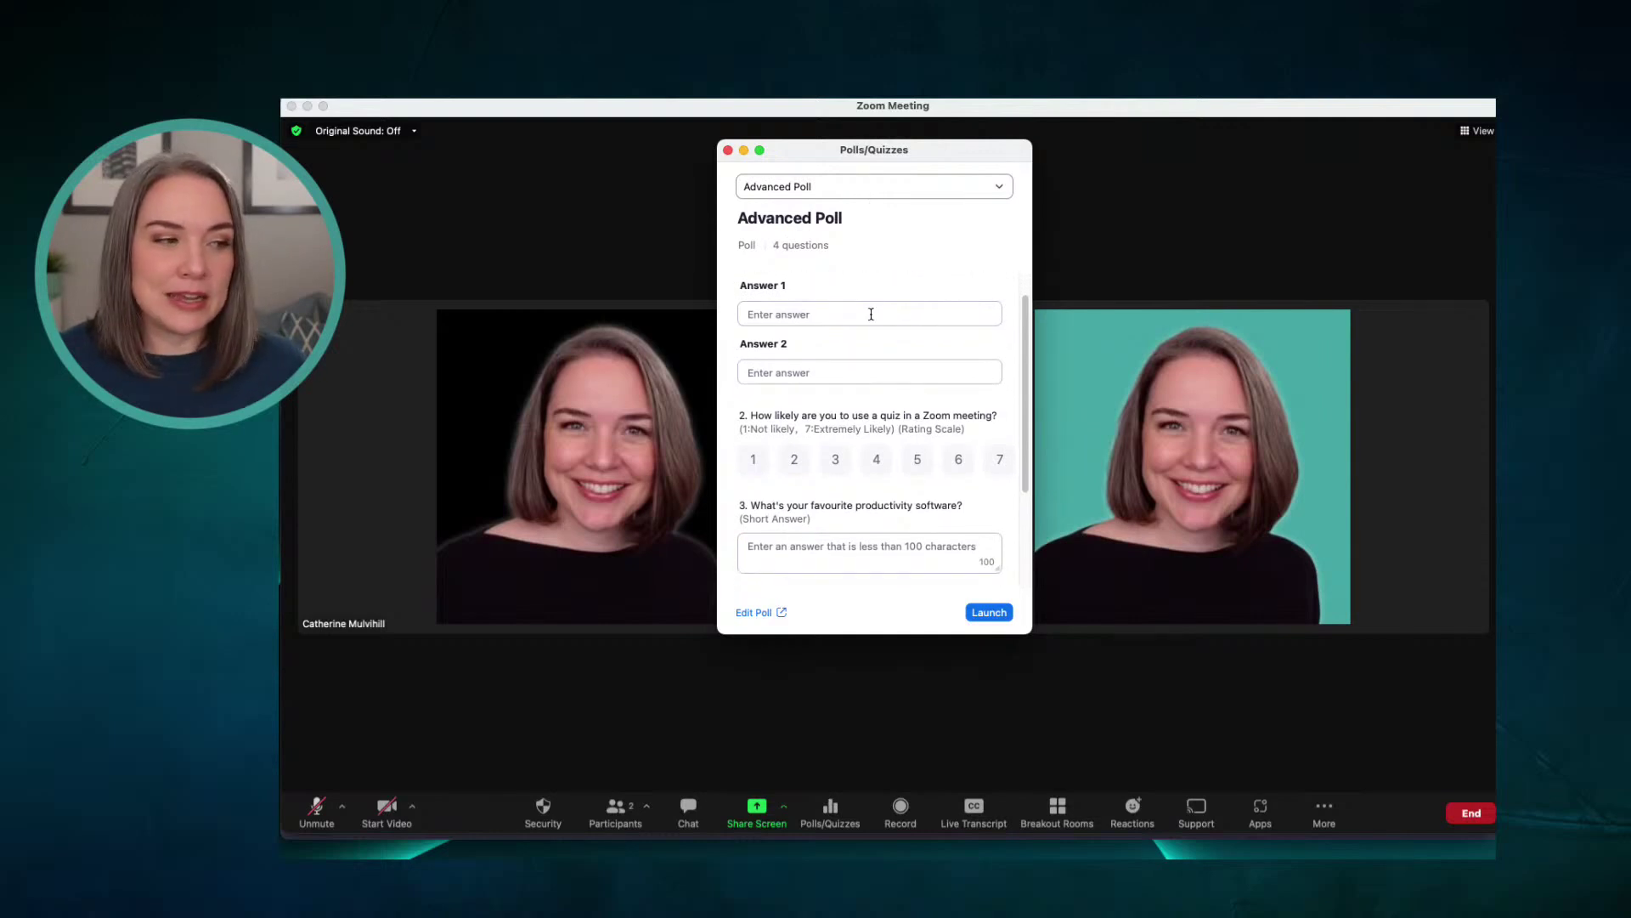
pyautogui.scroll(2, 871, 314)
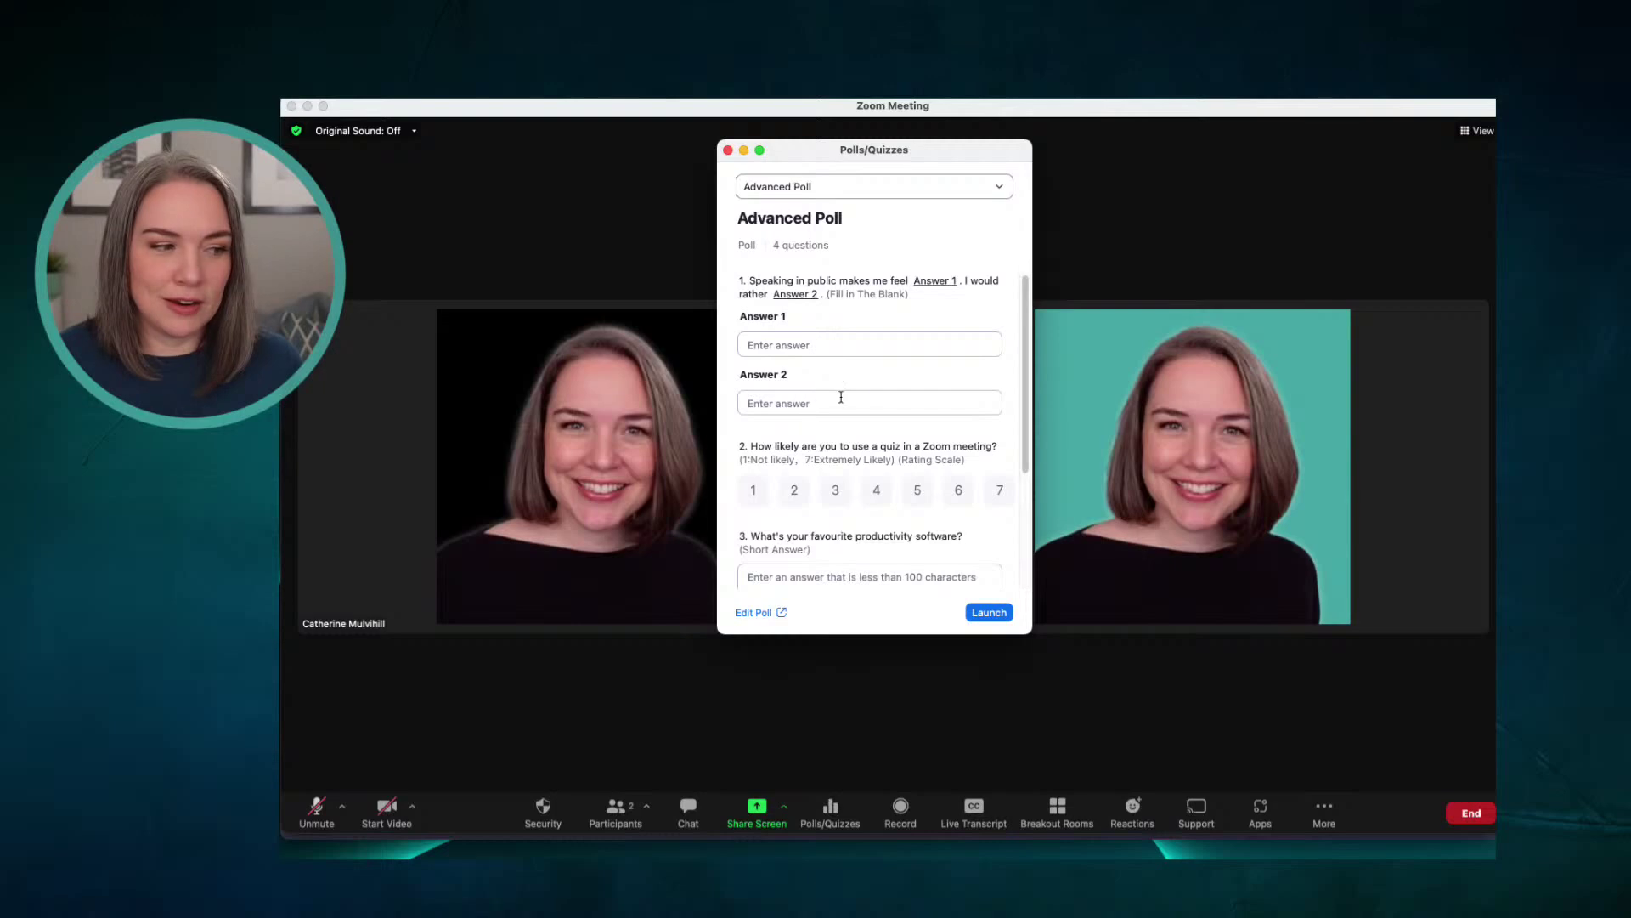
pyautogui.scroll(-3, 901, 390)
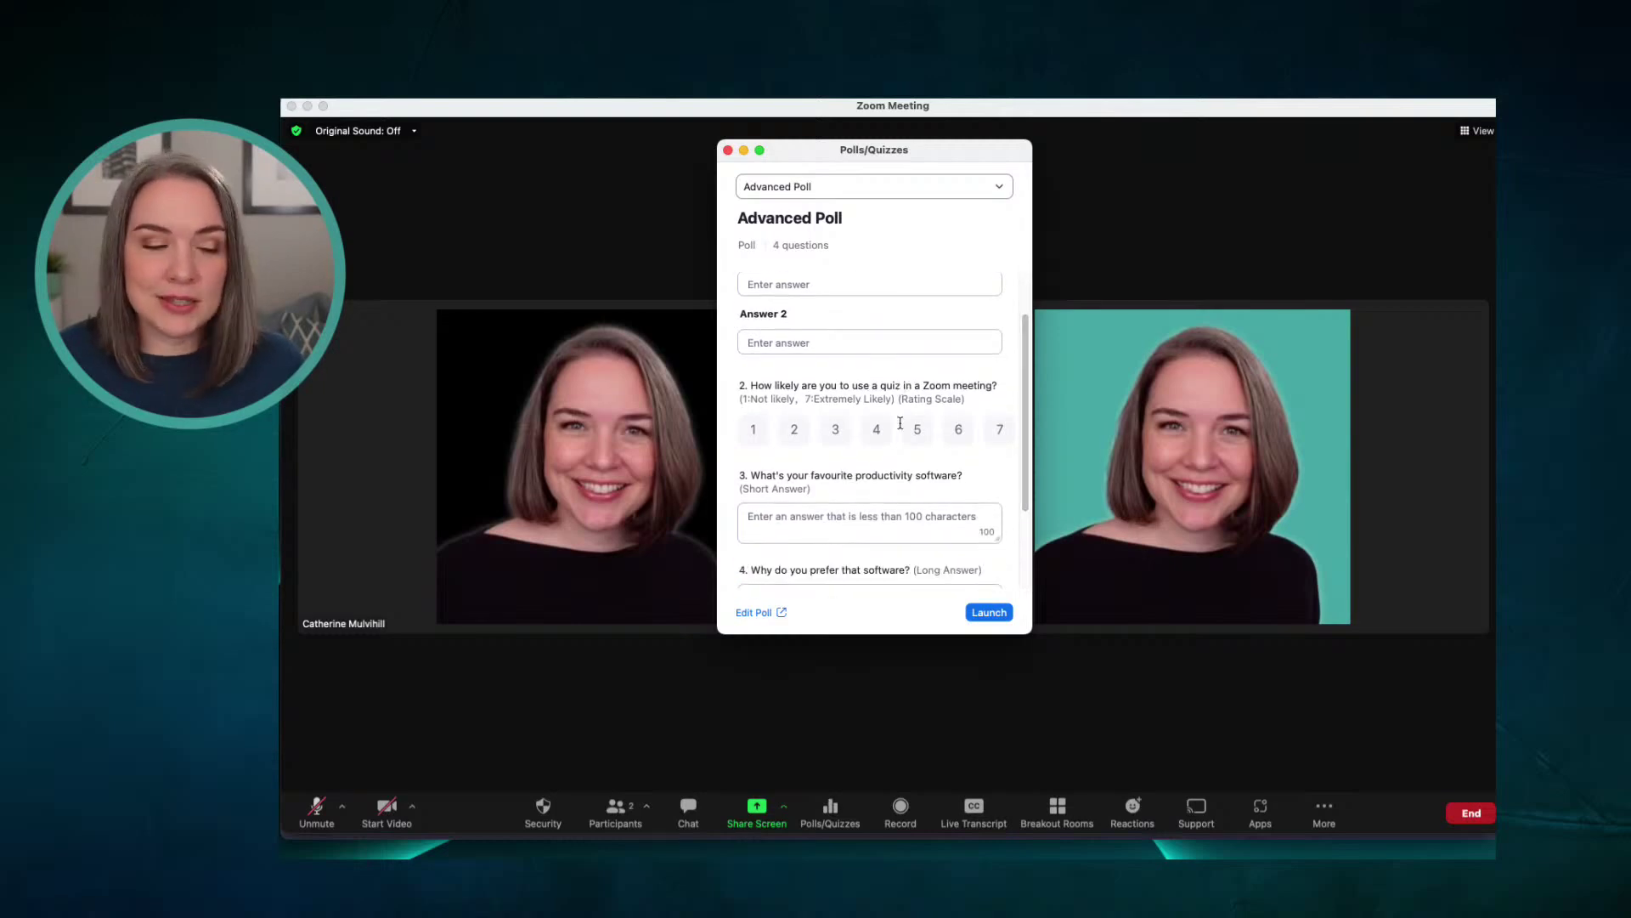
pyautogui.scroll(-5, 868, 425)
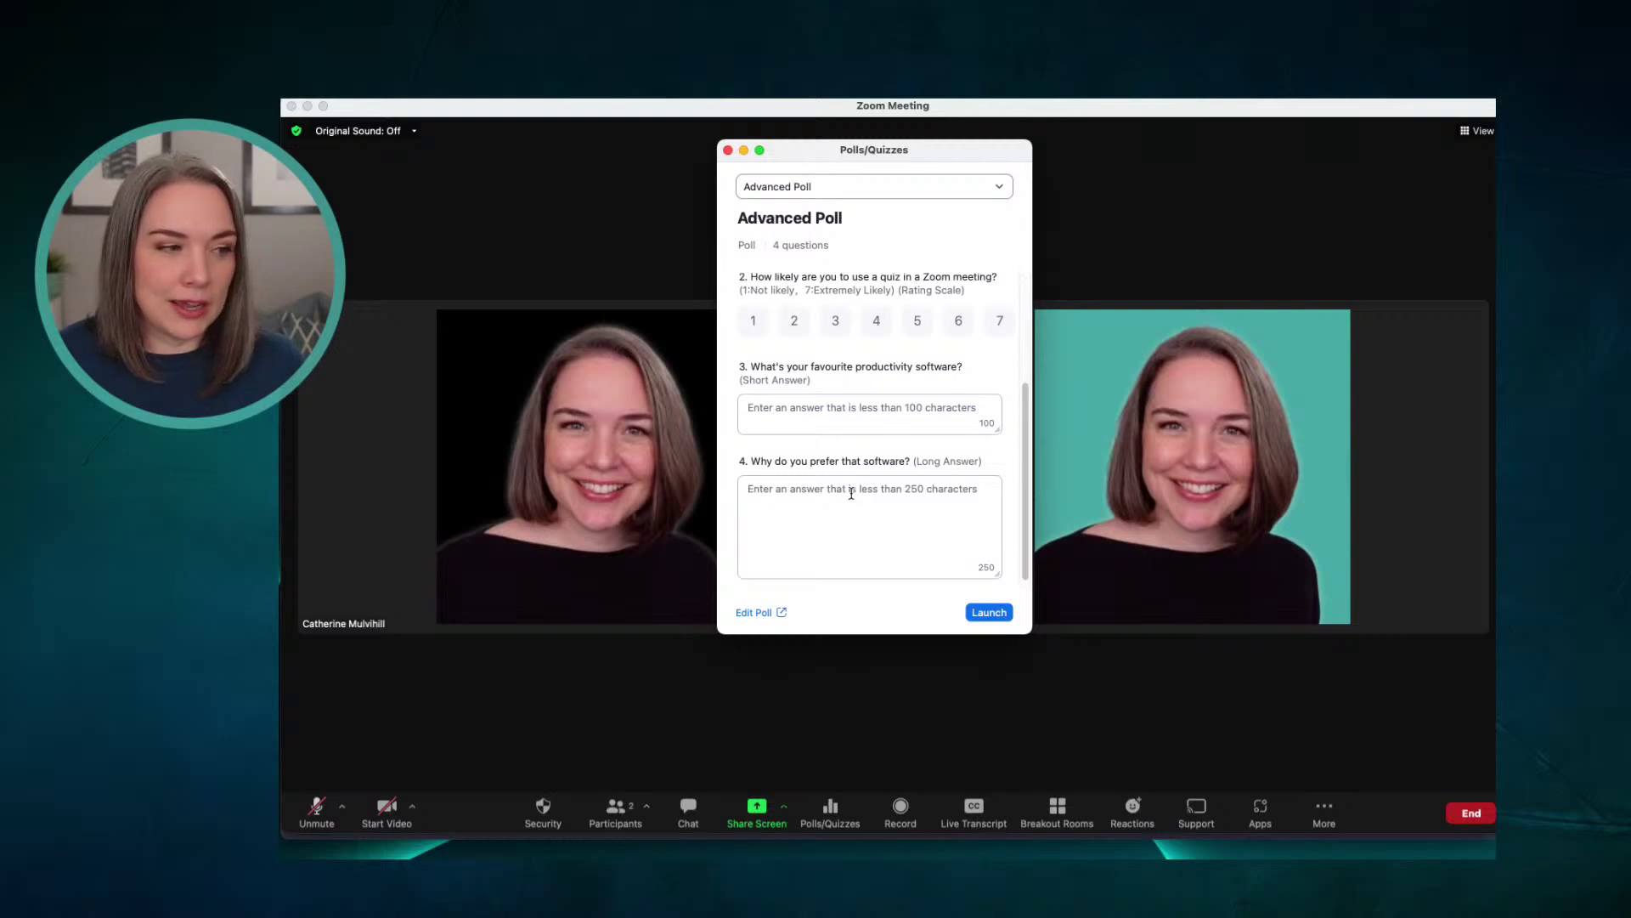
pyautogui.scroll(5, 851, 493)
pyautogui.scroll(-5, 852, 493)
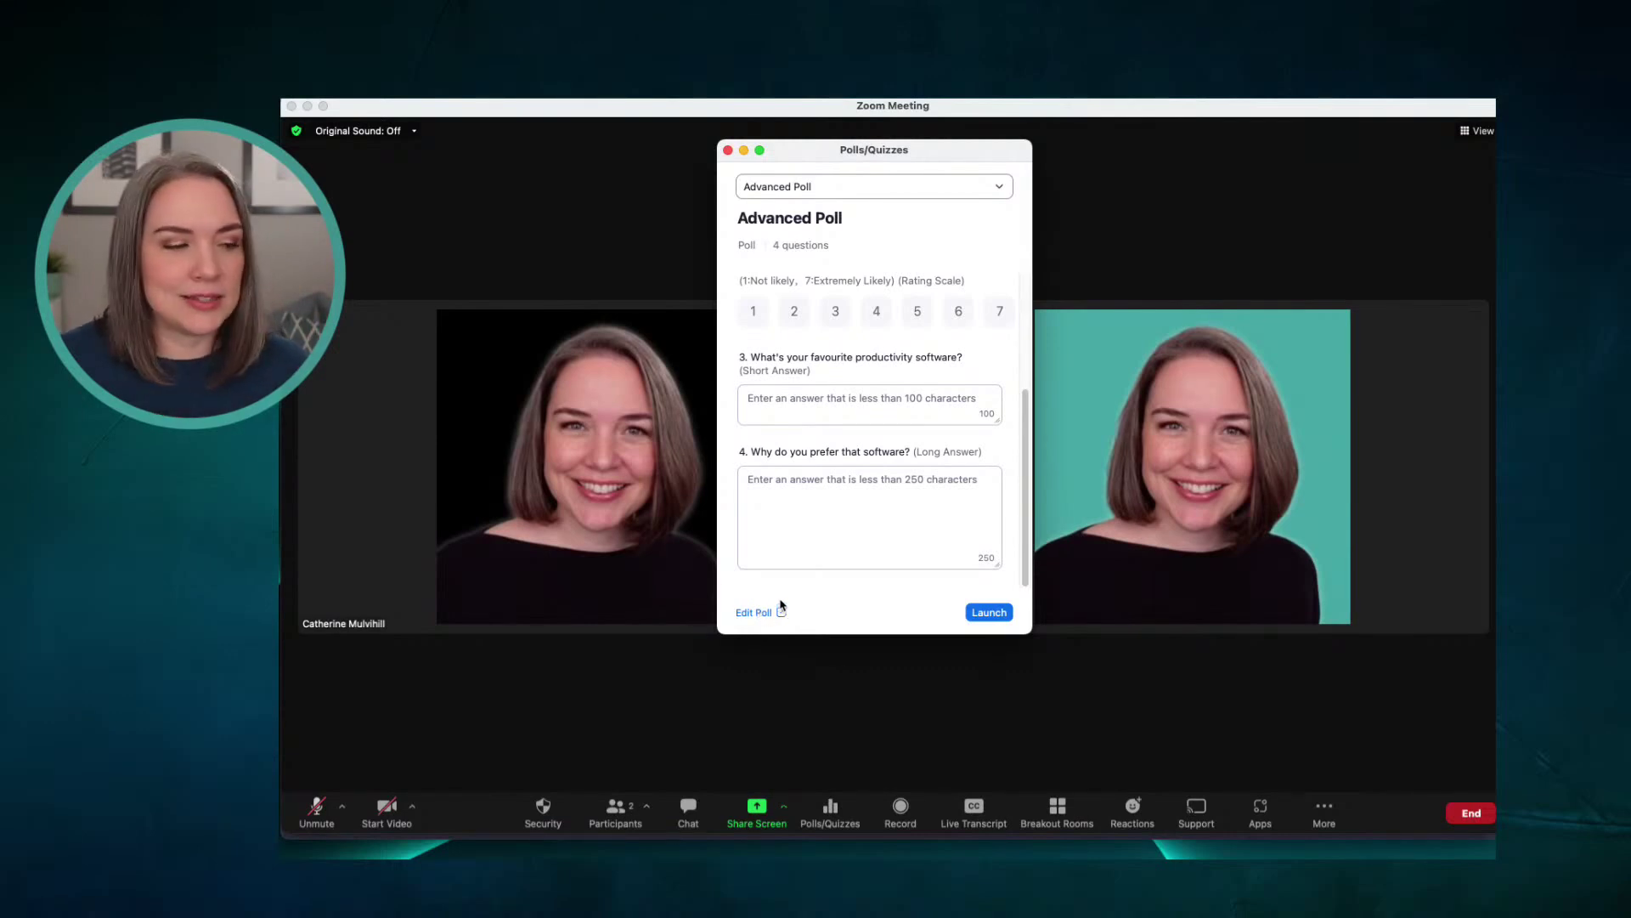
pyautogui.scroll(5, 844, 540)
pyautogui.click(995, 188)
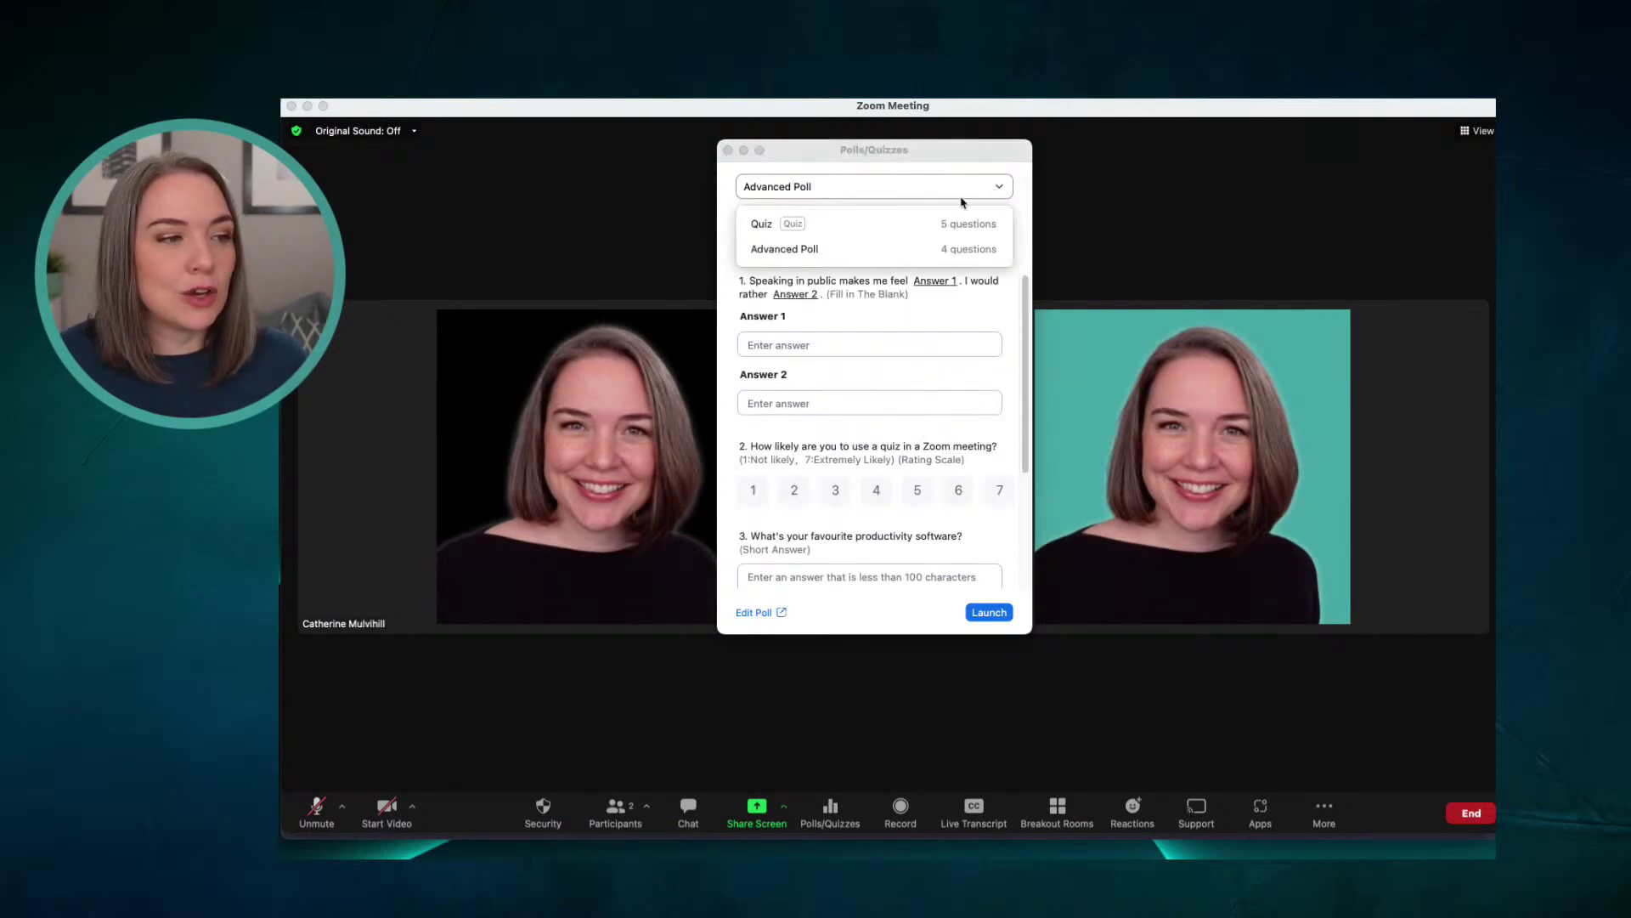
pyautogui.click(858, 221)
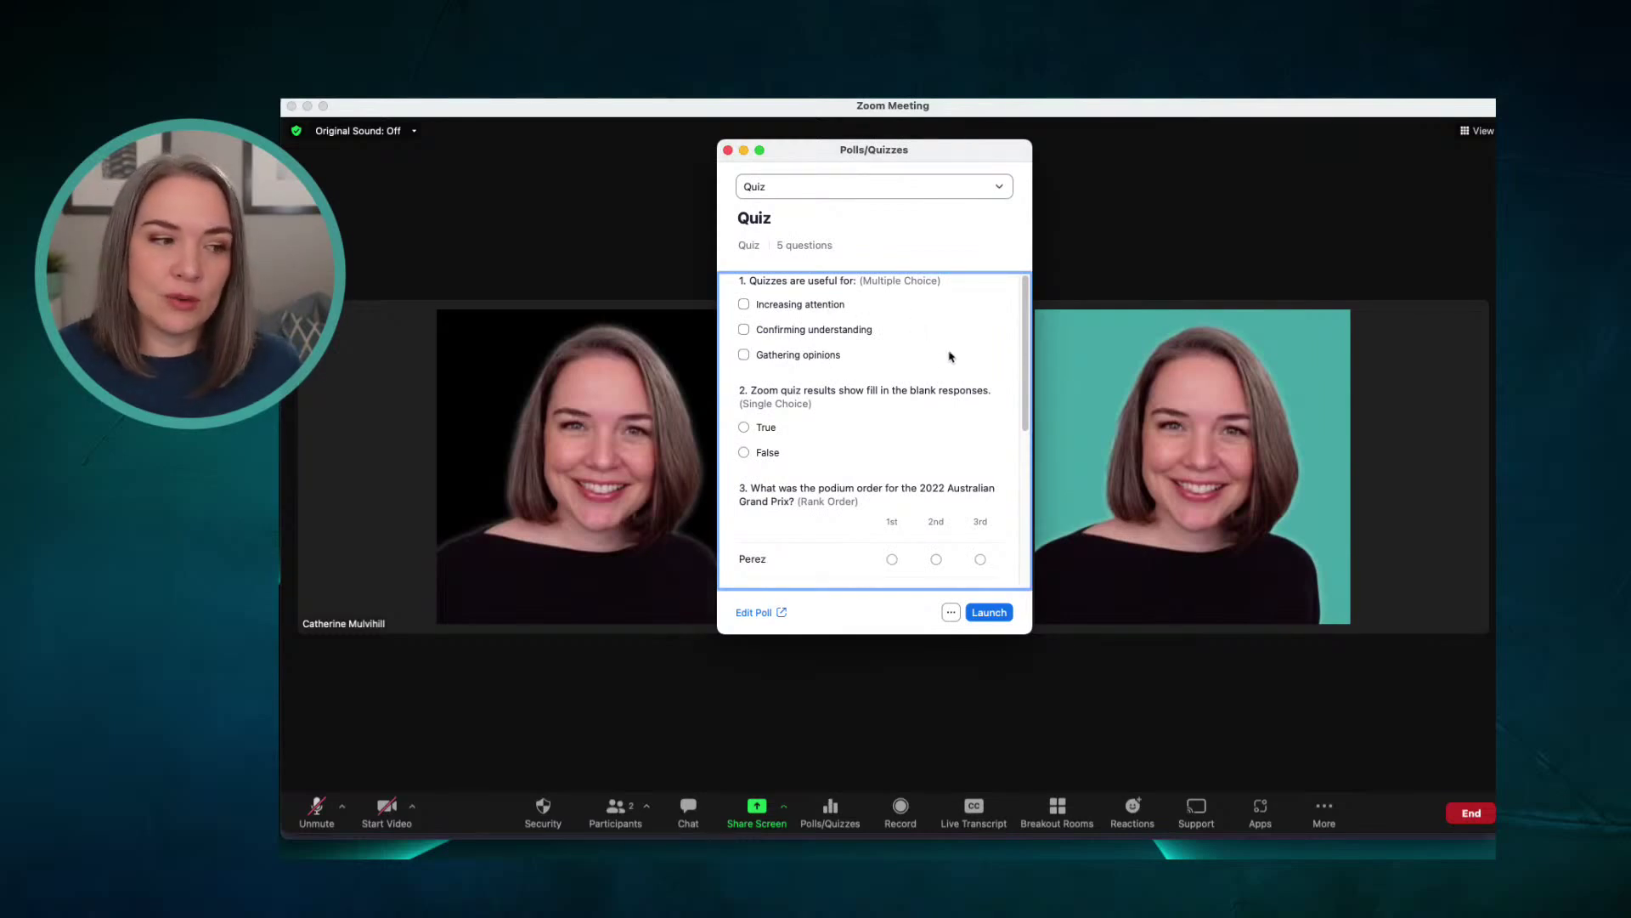
pyautogui.scroll(-3, 951, 353)
pyautogui.scroll(2, 928, 340)
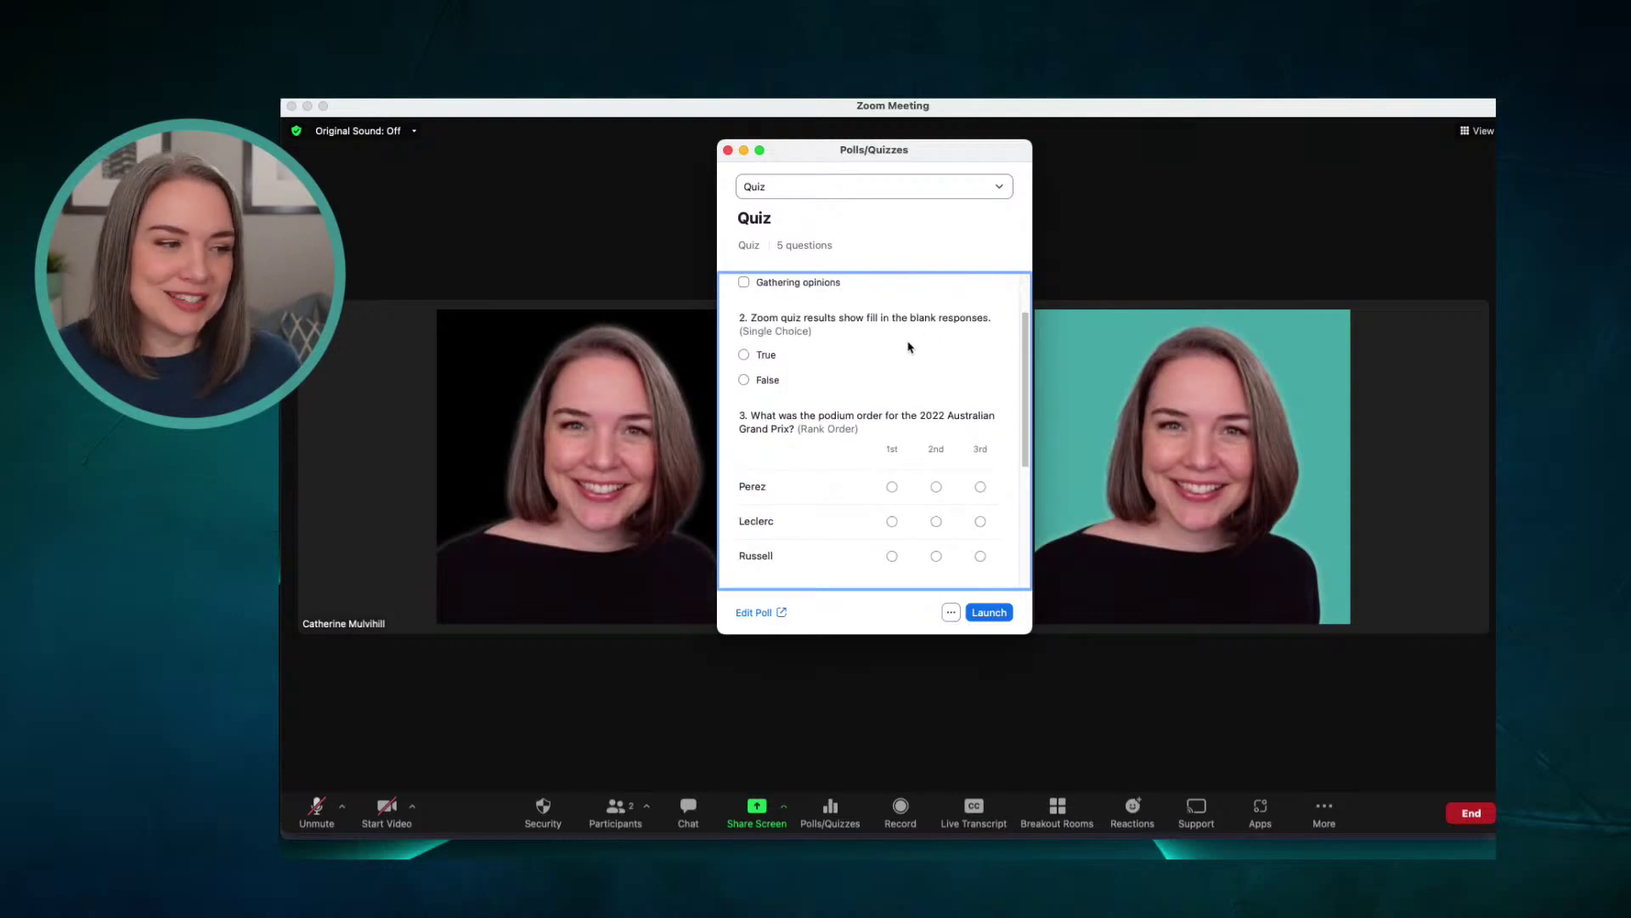
pyautogui.scroll(-1, 905, 344)
pyautogui.scroll(-2, 902, 406)
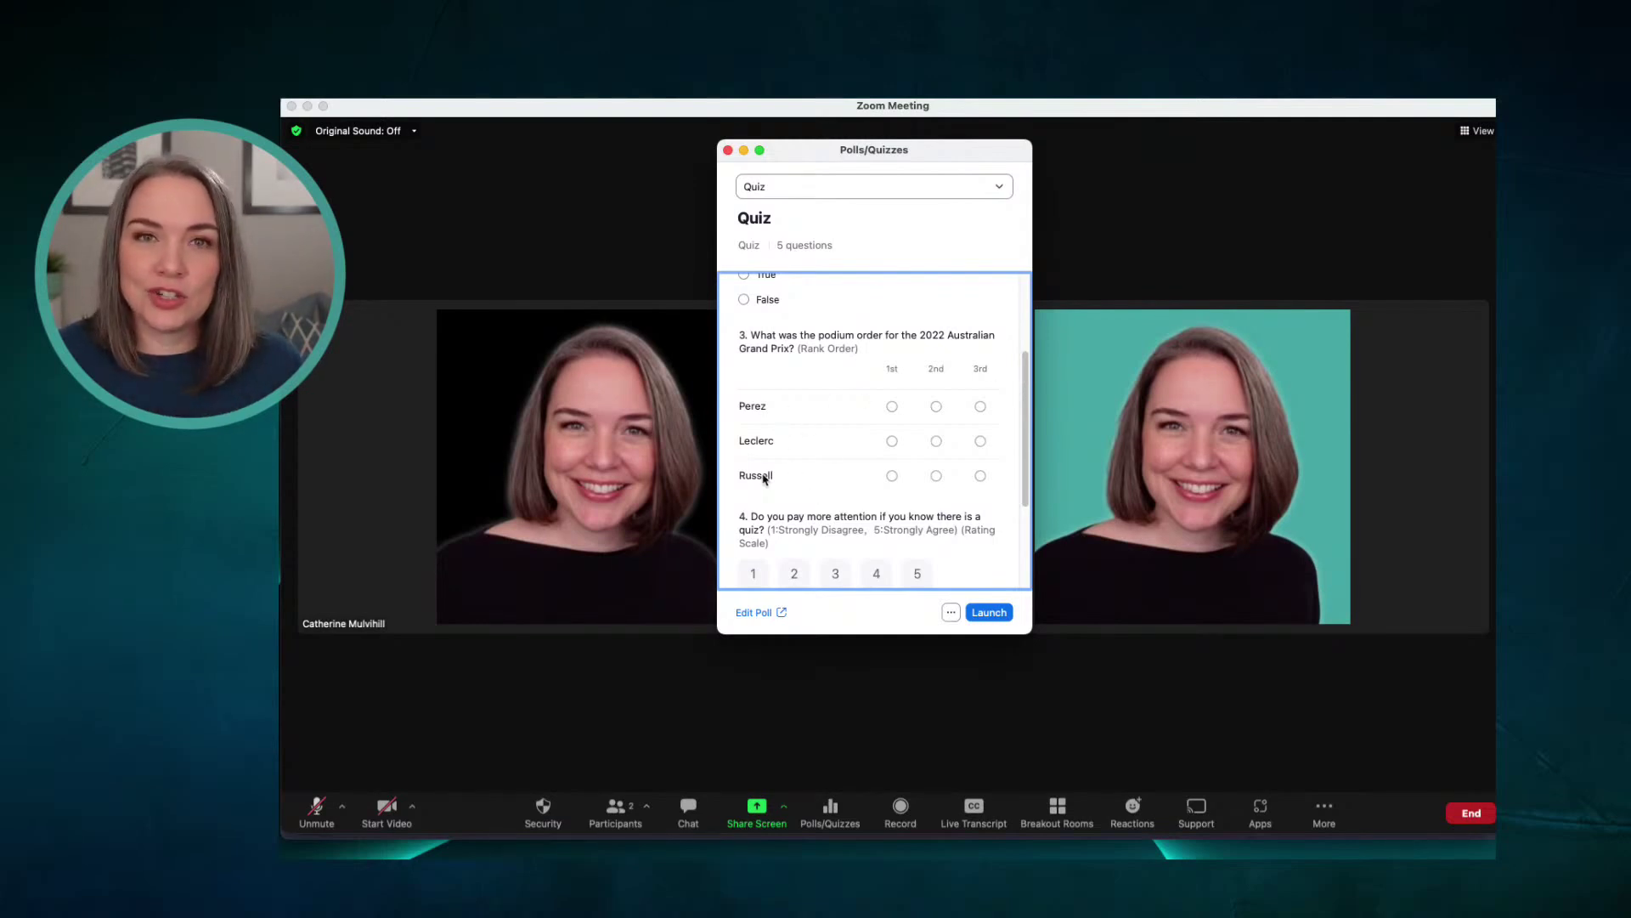
pyautogui.scroll(-1, 854, 464)
pyautogui.scroll(-5, 854, 464)
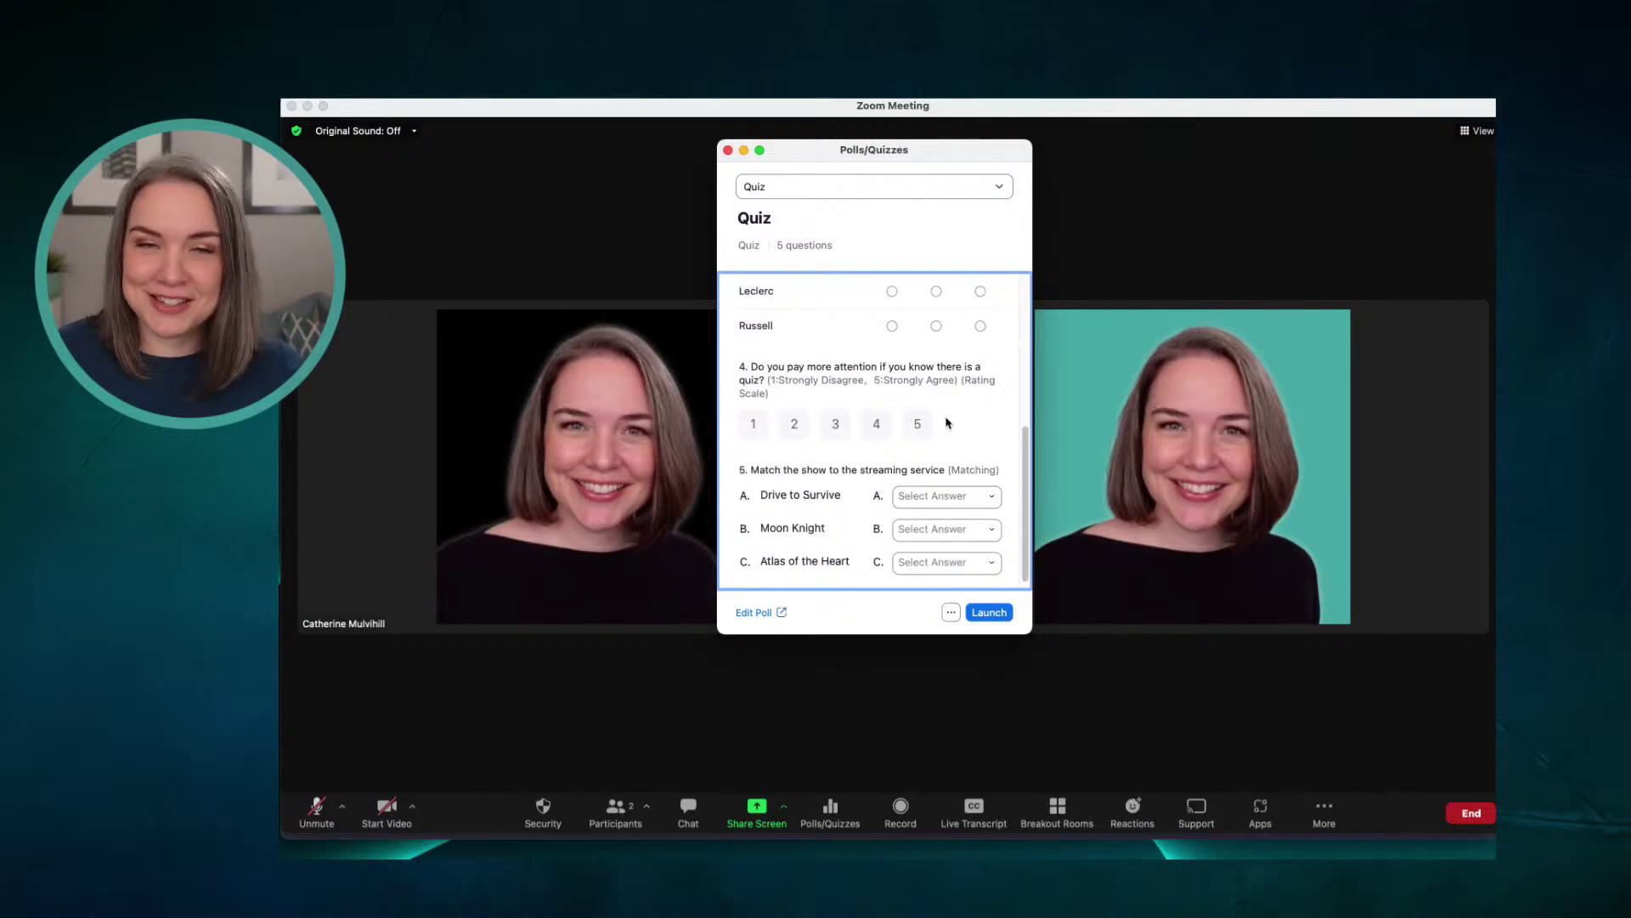
pyautogui.scroll(-1, 946, 422)
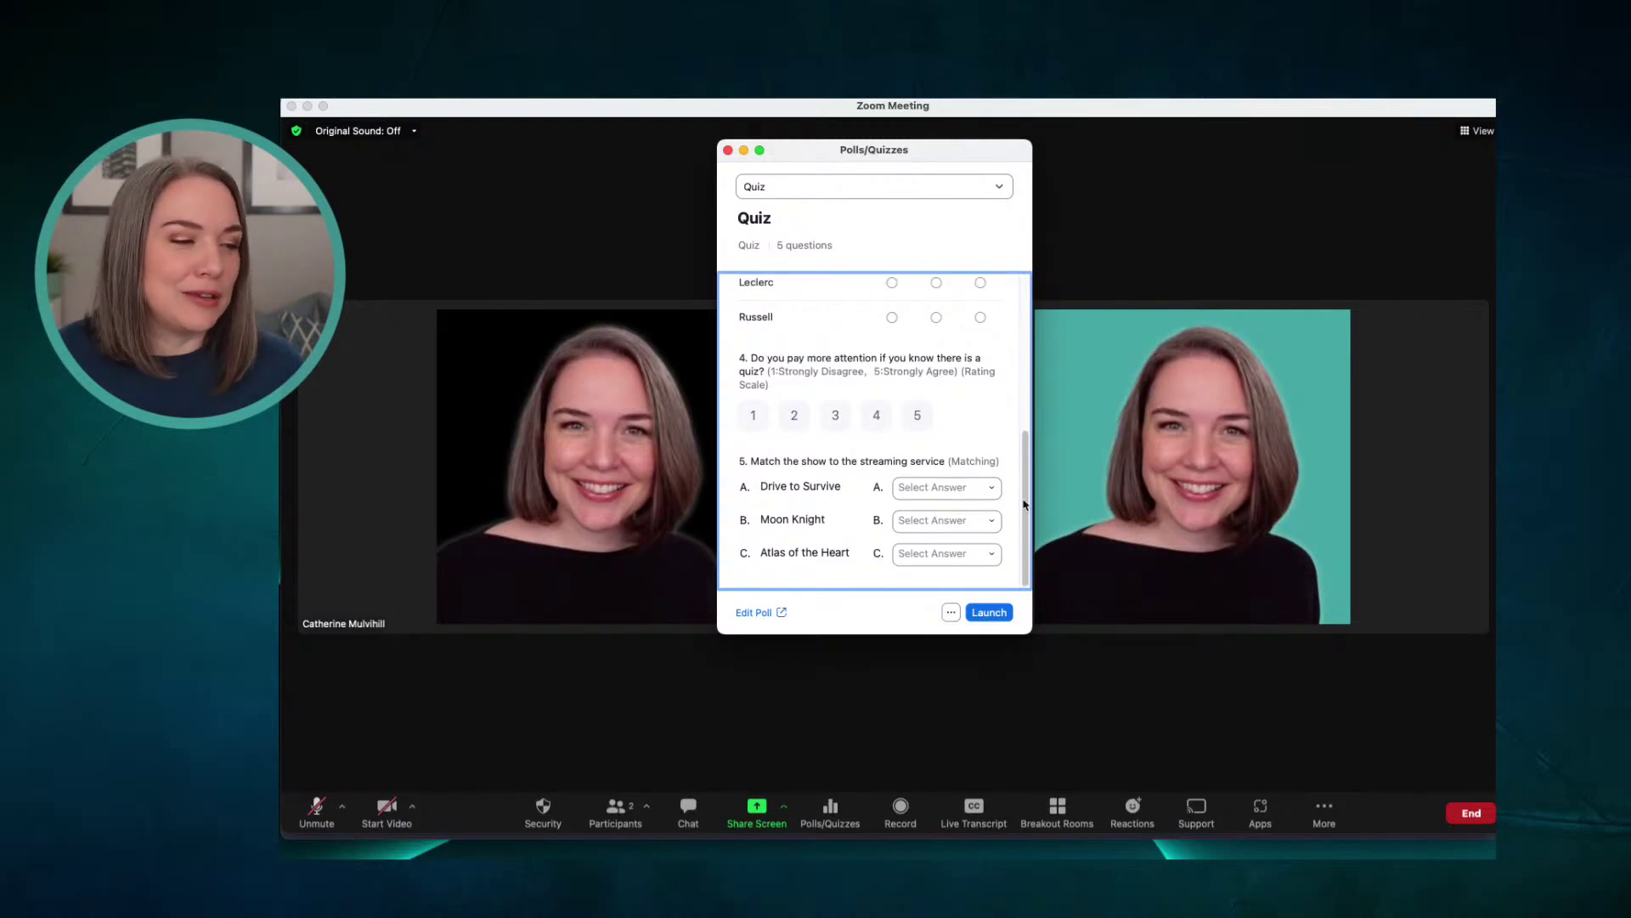
pyautogui.click(994, 488)
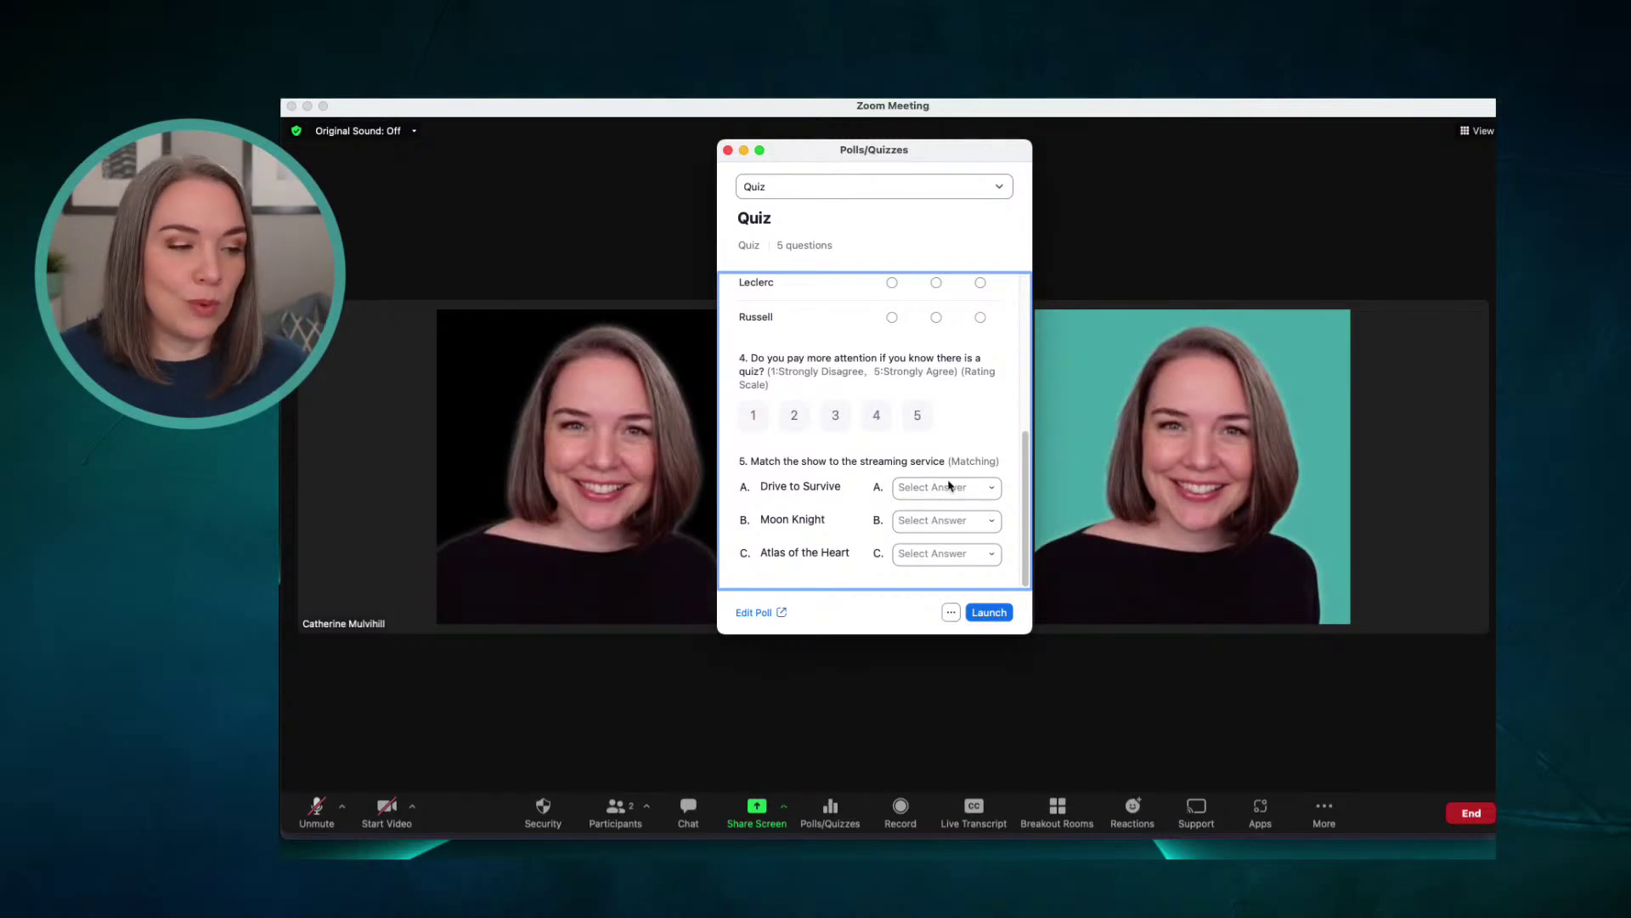
# Check the quiz's question display options, then launch the five-question quiz to the meeting
pyautogui.click(951, 612)
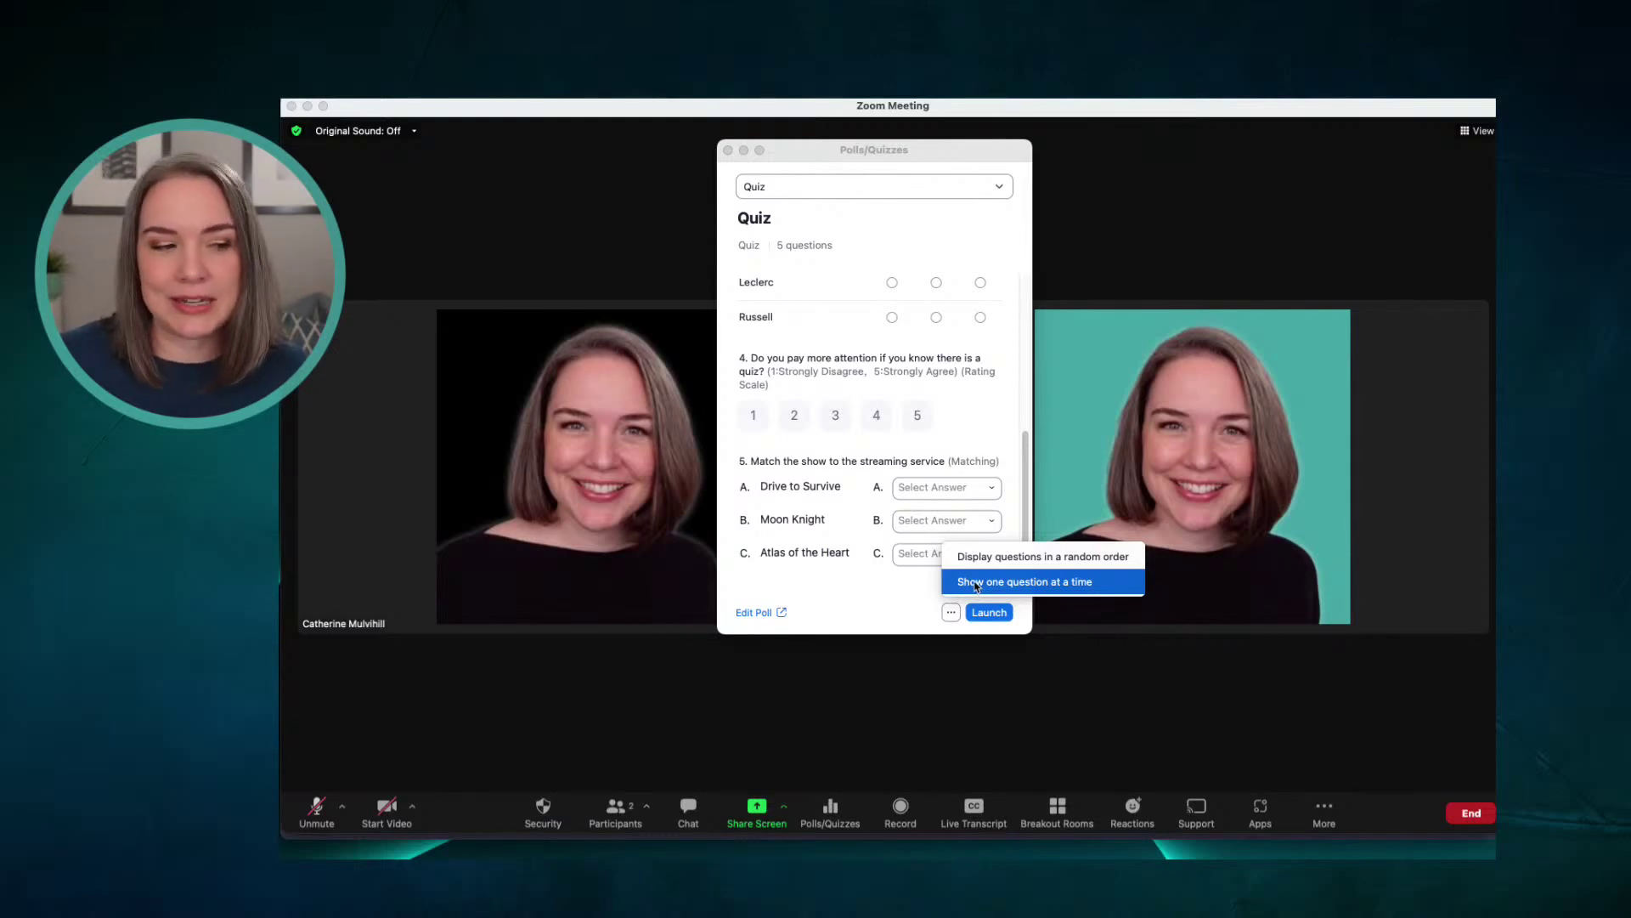
pyautogui.click(917, 592)
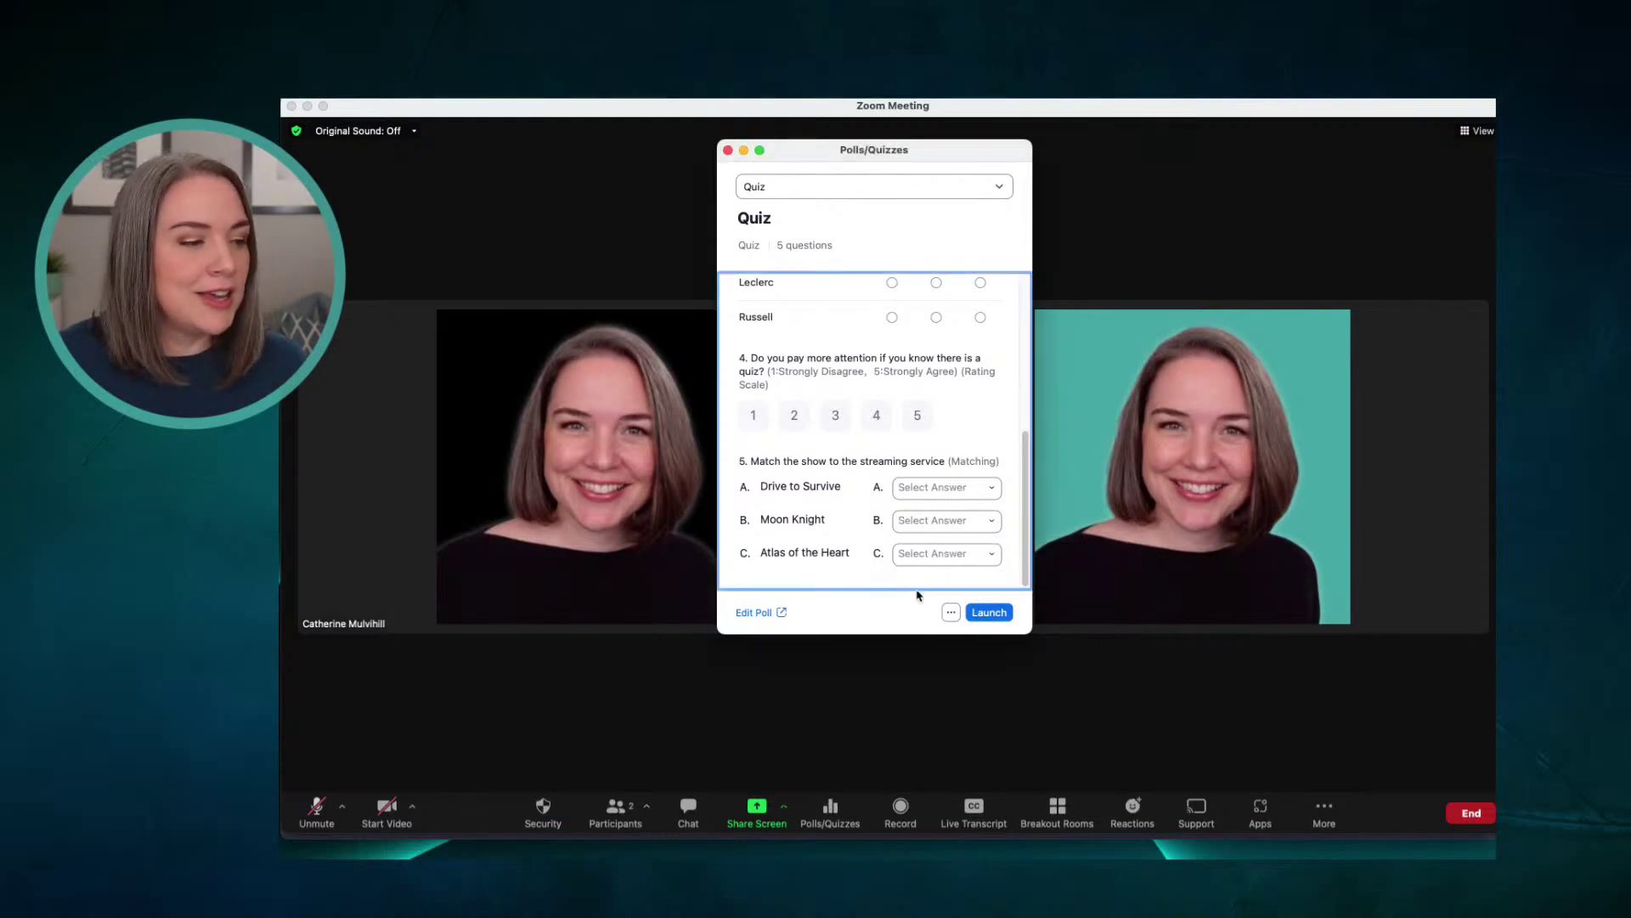
pyautogui.click(988, 613)
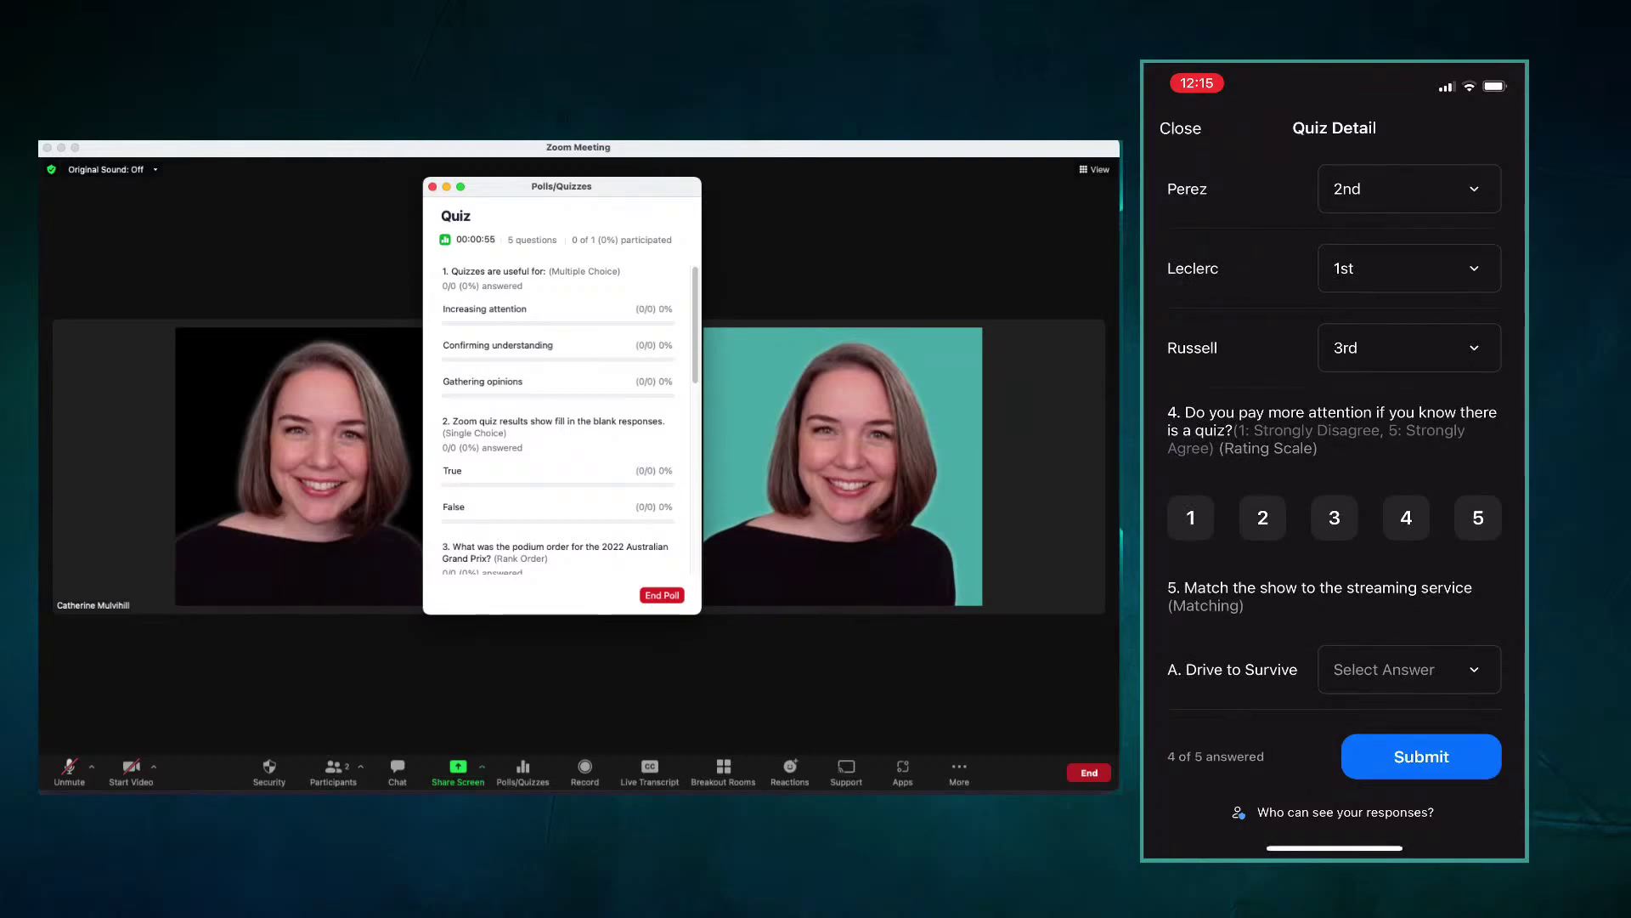
# On the phone, match Drive to Survive to Netflix and Moon Knight to HBO
pyautogui.scroll(-2, 1334, 433)
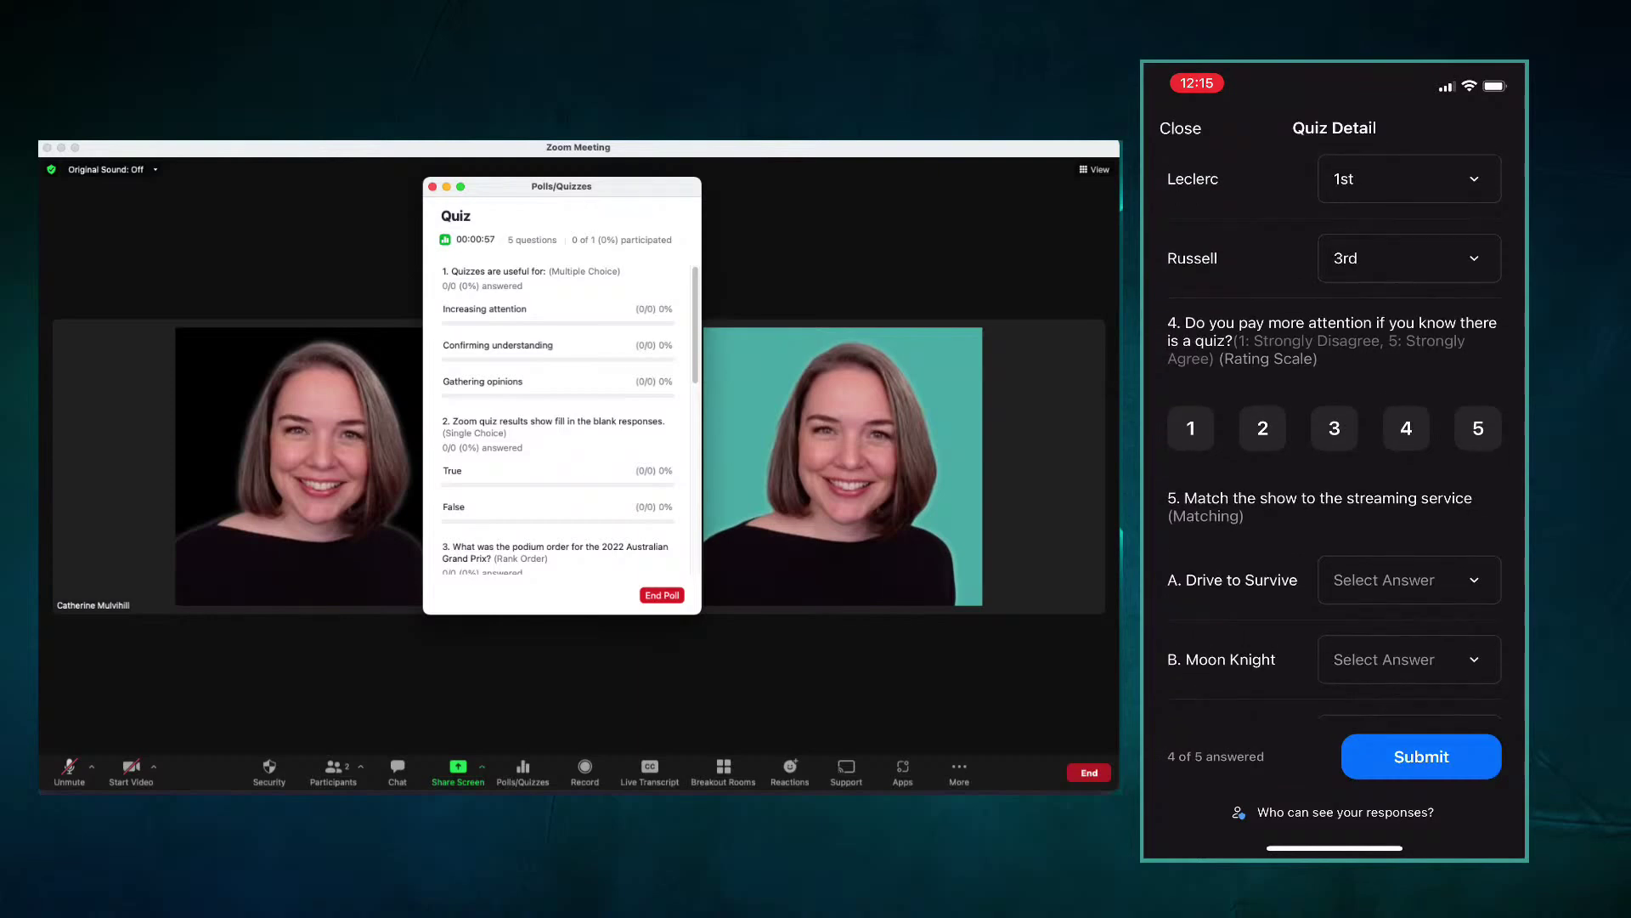
pyautogui.scroll(-1, 1334, 434)
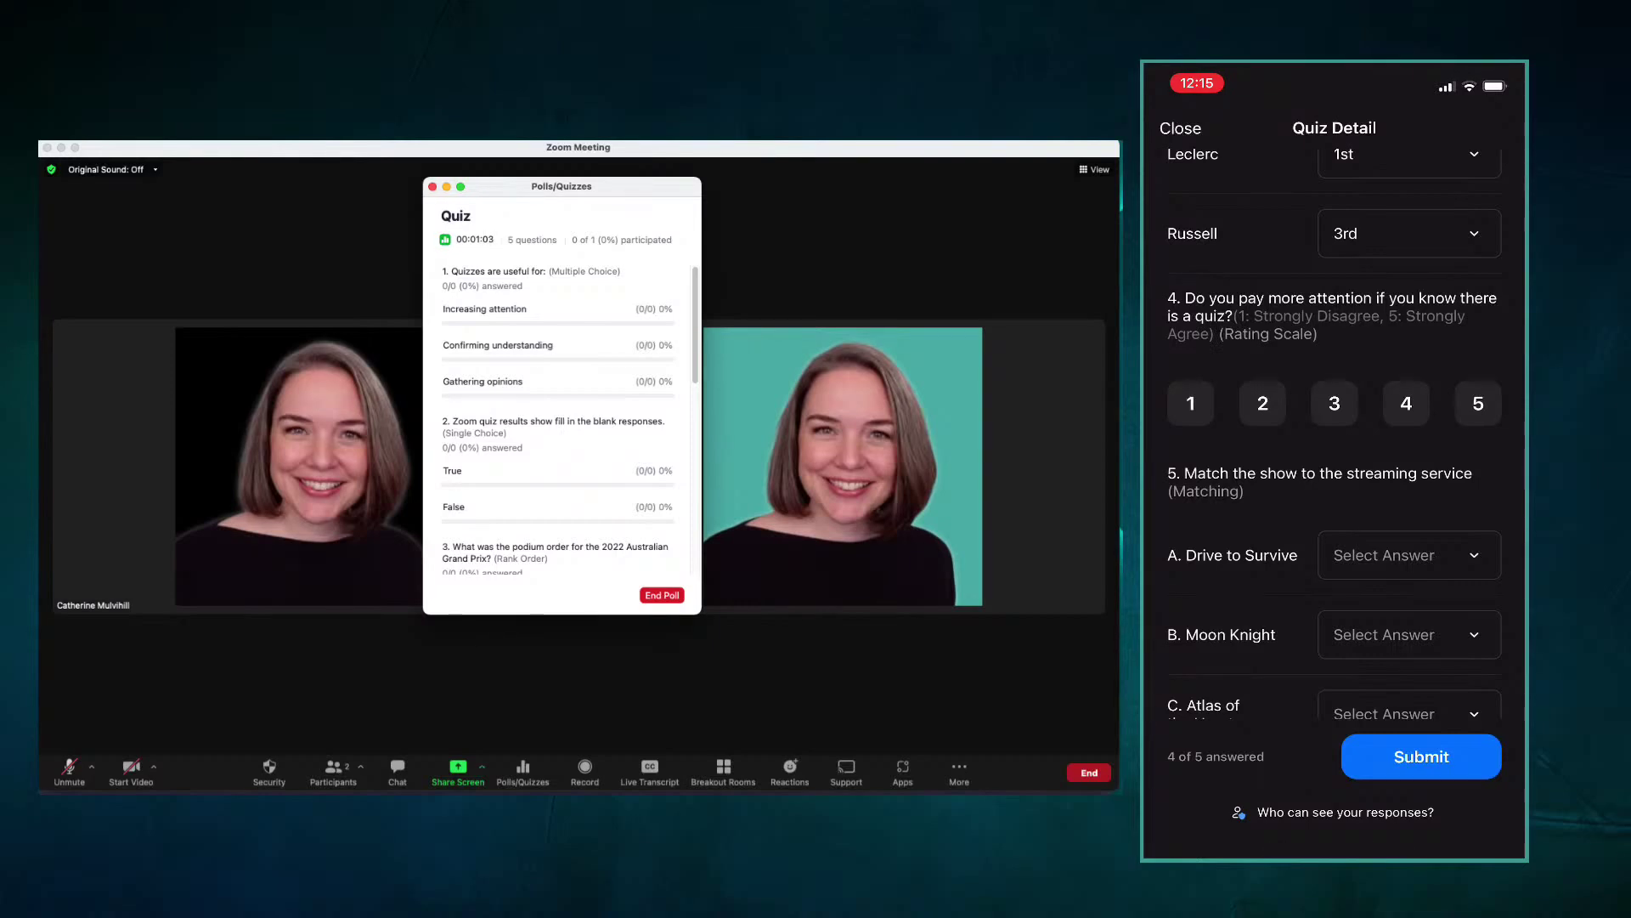
pyautogui.scroll(-1, 1334, 501)
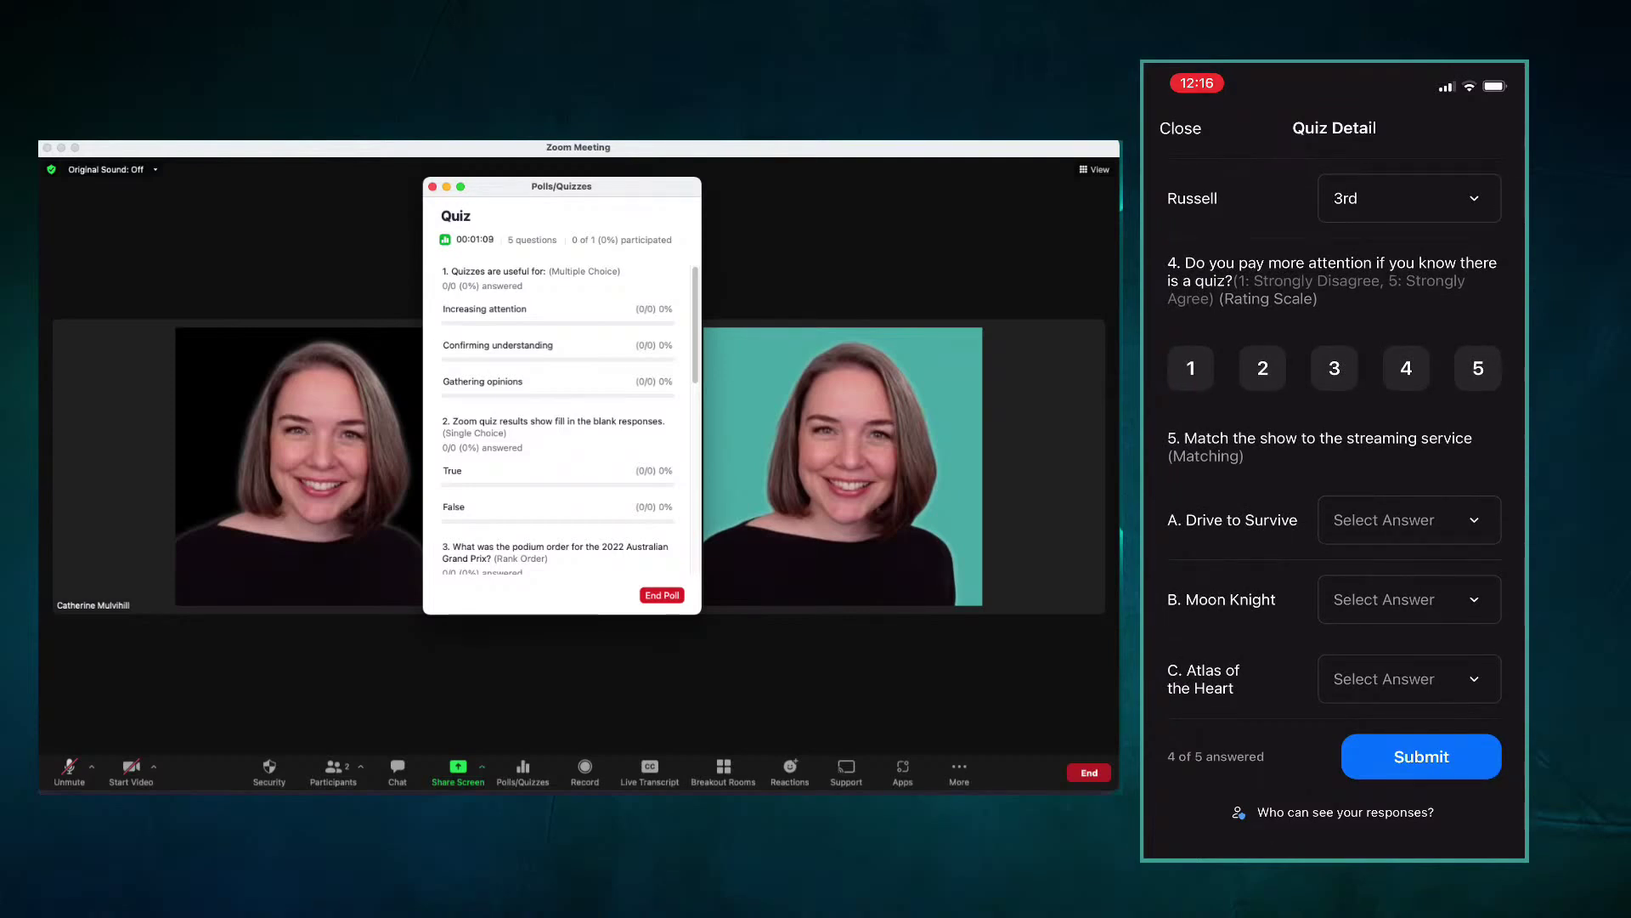
pyautogui.click(1408, 520)
pyautogui.scroll(-2, 1334, 764)
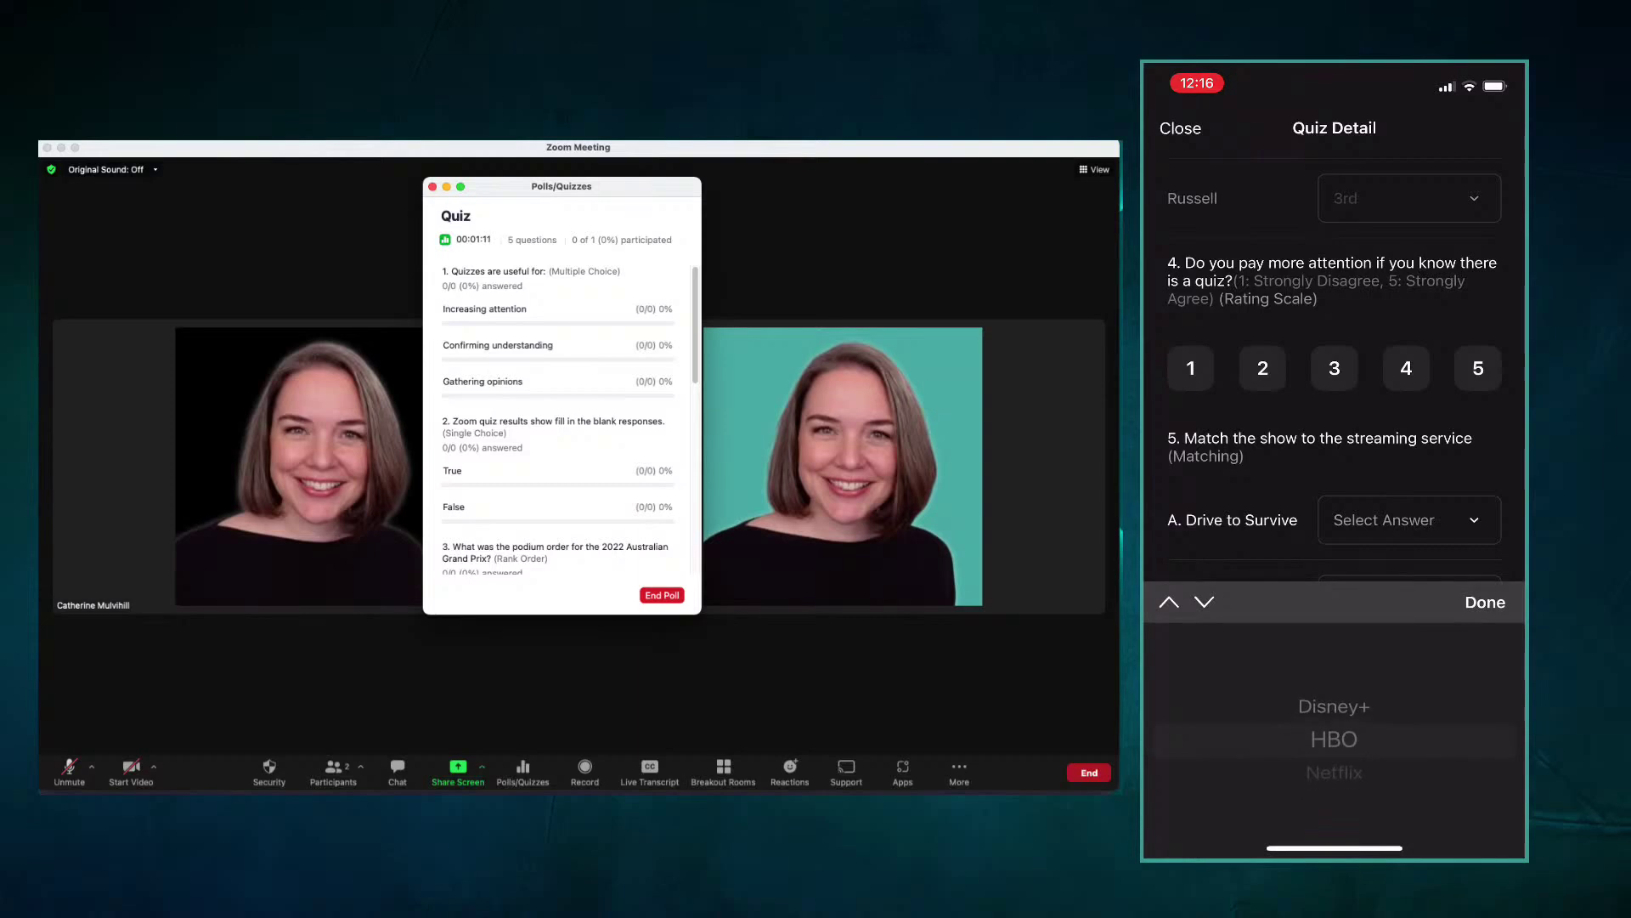
pyautogui.click(1485, 601)
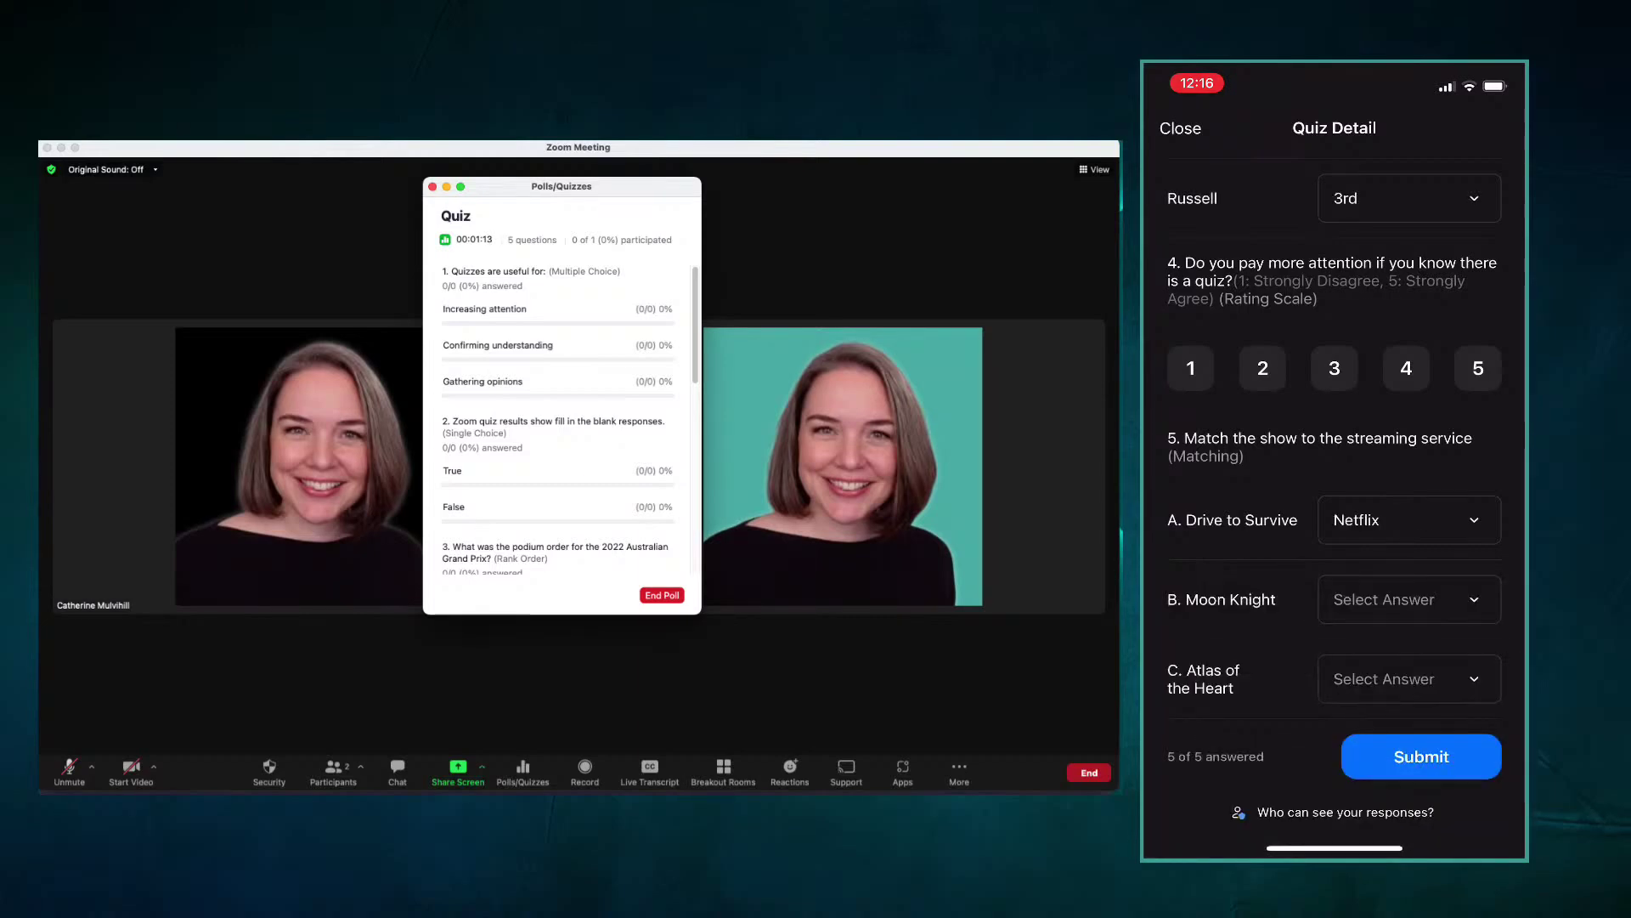
pyautogui.click(1409, 599)
pyautogui.scroll(-1, 1334, 747)
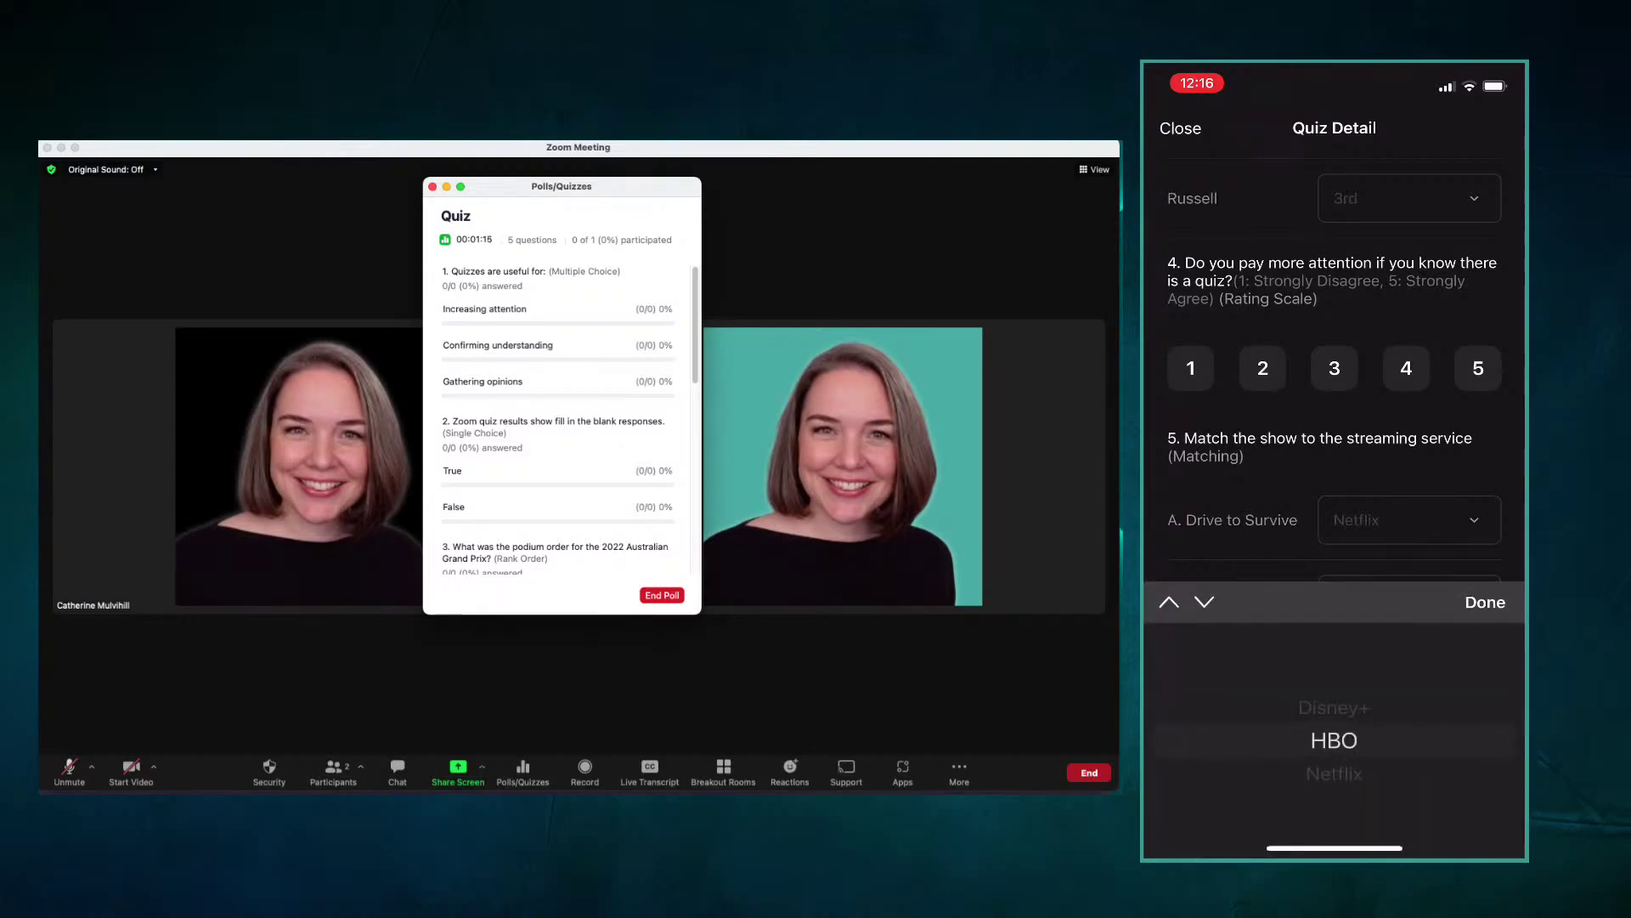
pyautogui.click(1485, 602)
# Match Atlas of the Heart to Disney+ and submit the quiz answers
pyautogui.click(1402, 677)
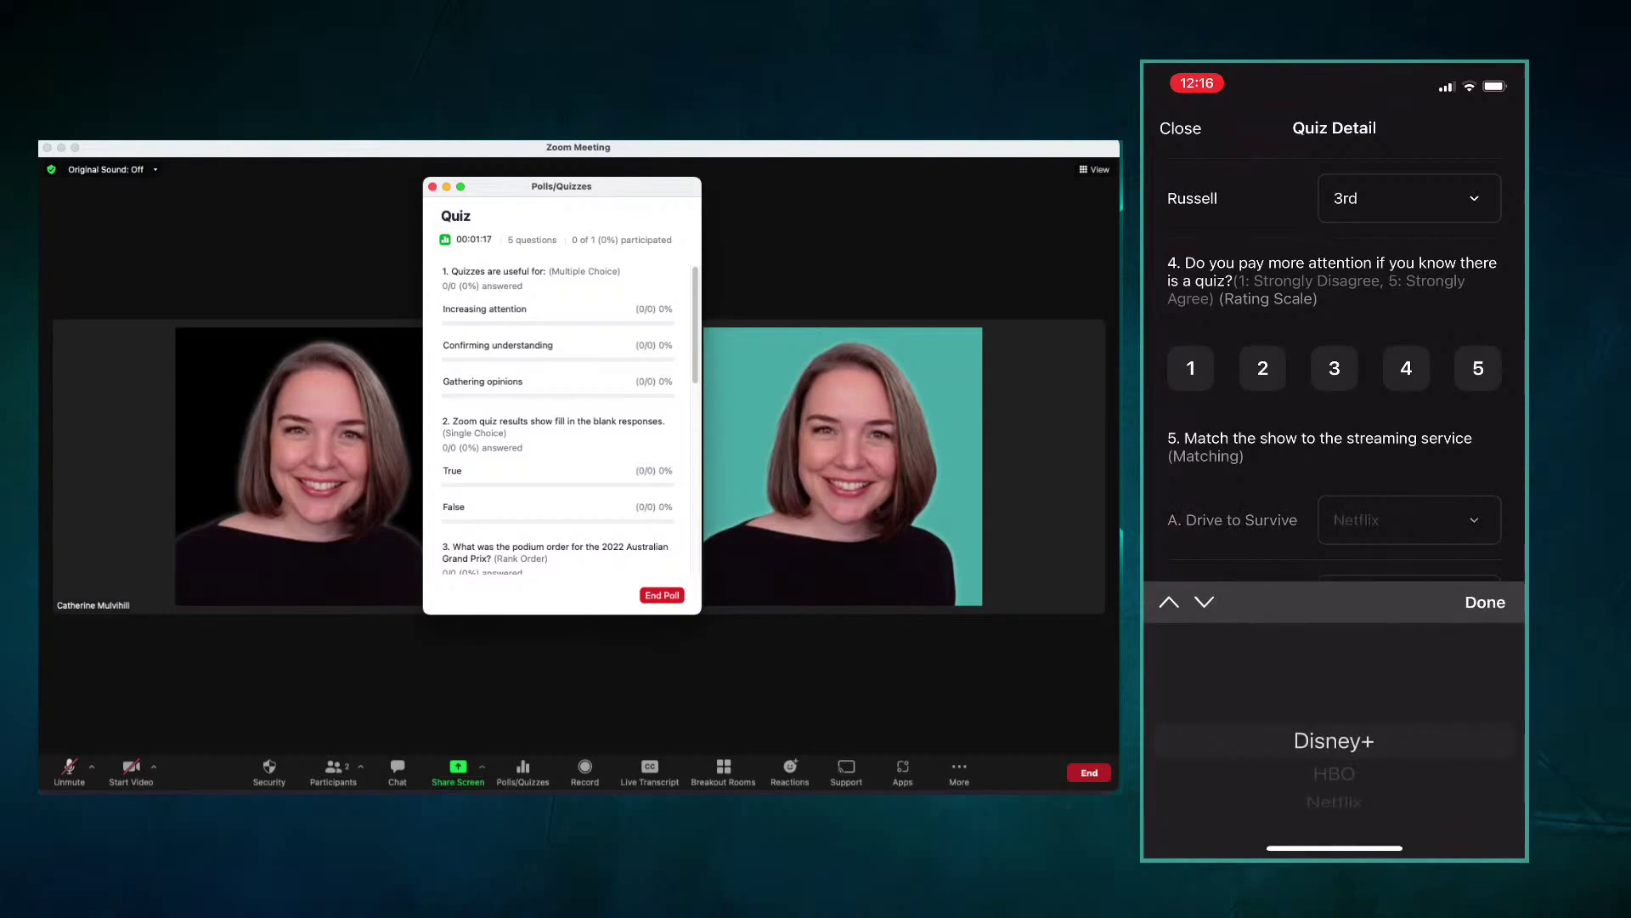
pyautogui.scroll(-1, 1334, 748)
pyautogui.scroll(1, 1334, 748)
pyautogui.click(1486, 602)
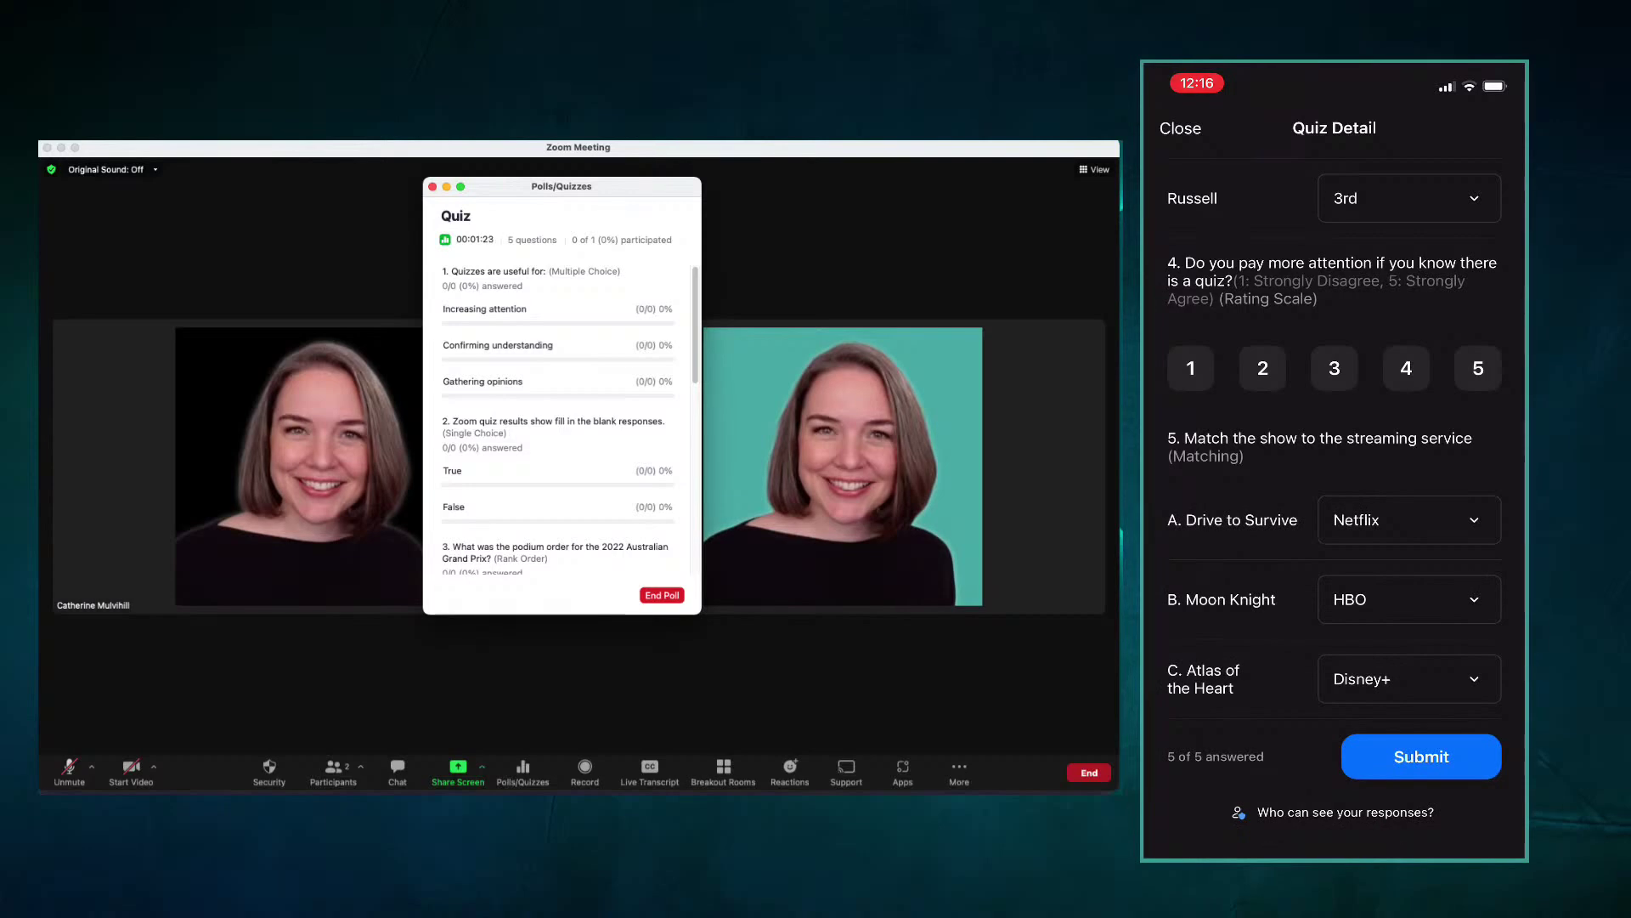
pyautogui.click(1421, 756)
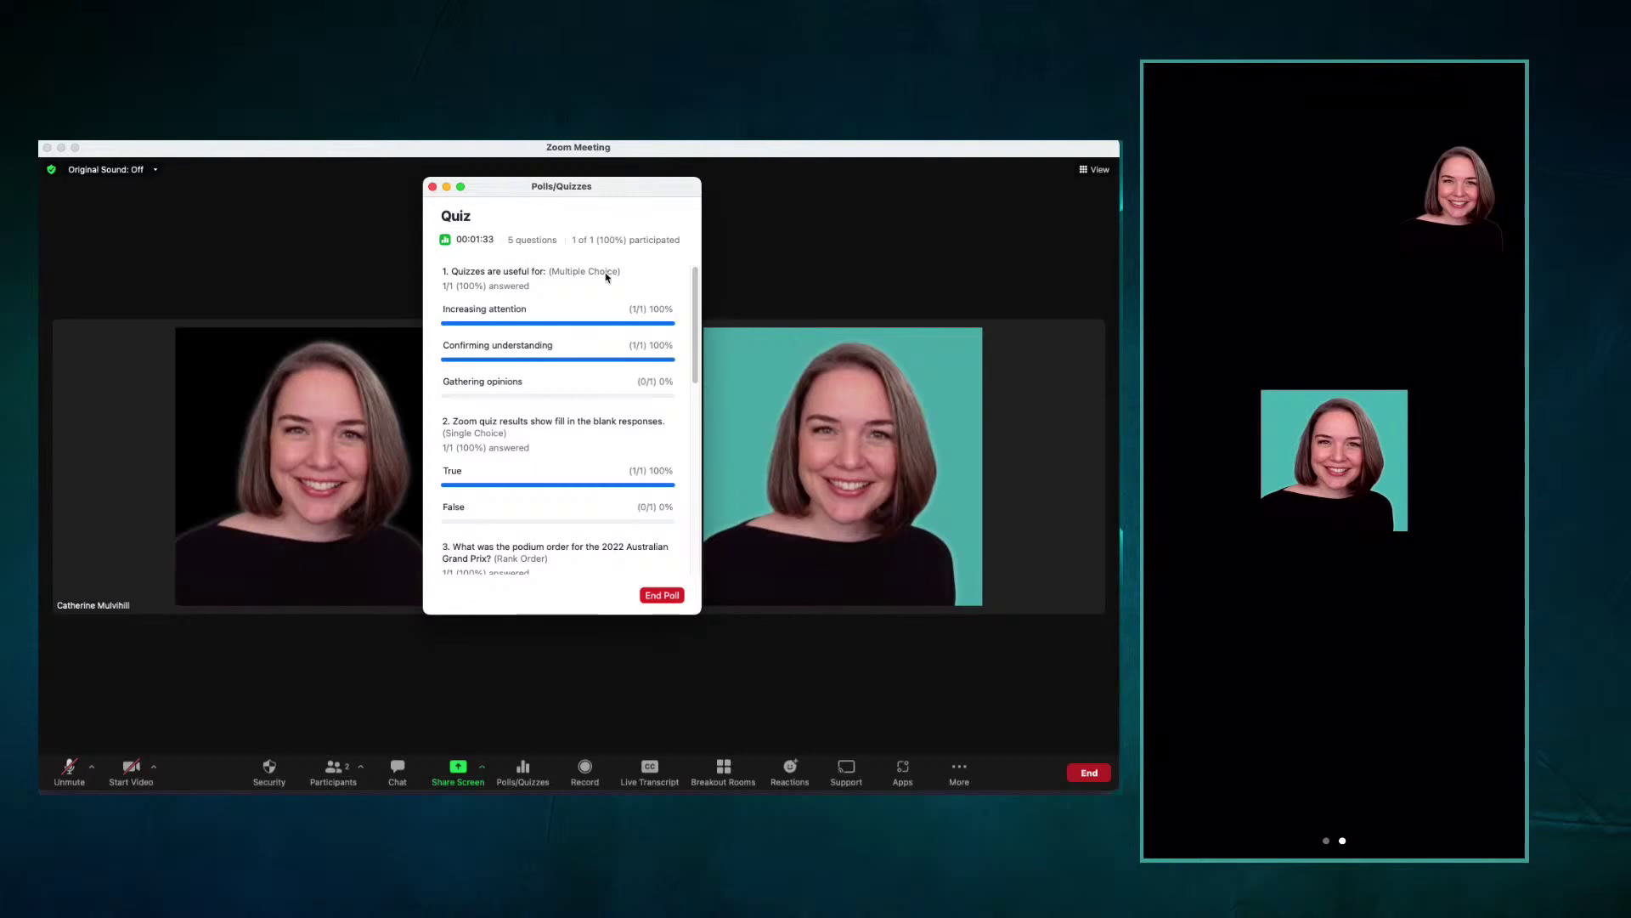
# End the quiz and review final results showing 1 of 1 participated on all five questions
pyautogui.scroll(-5, 604, 481)
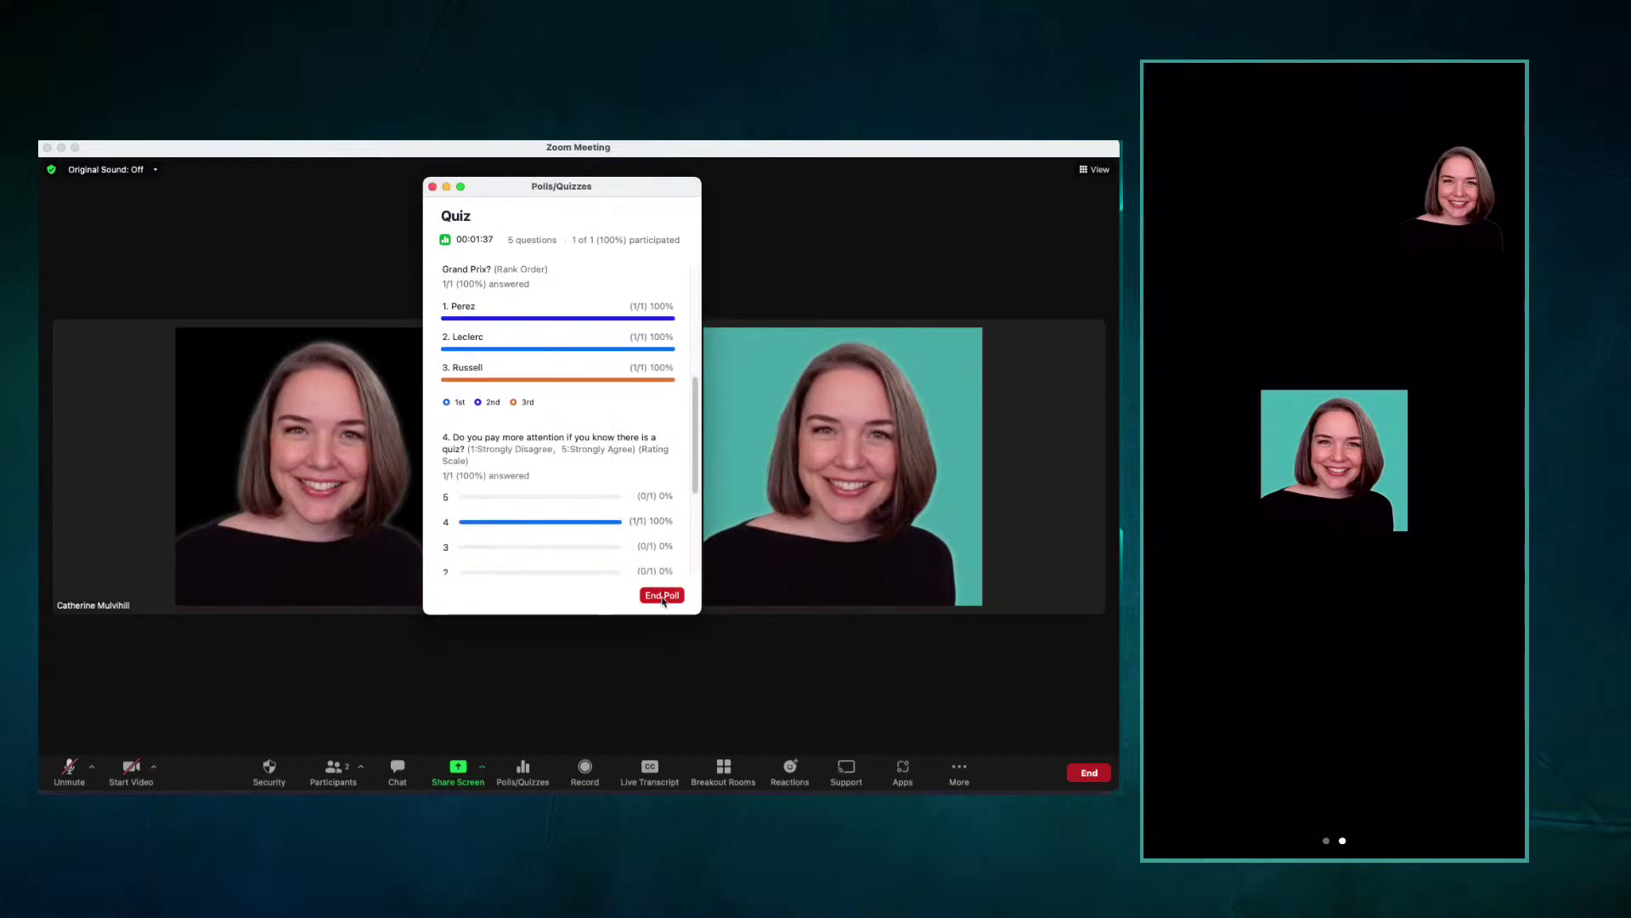
pyautogui.click(662, 596)
pyautogui.scroll(-3, 627, 476)
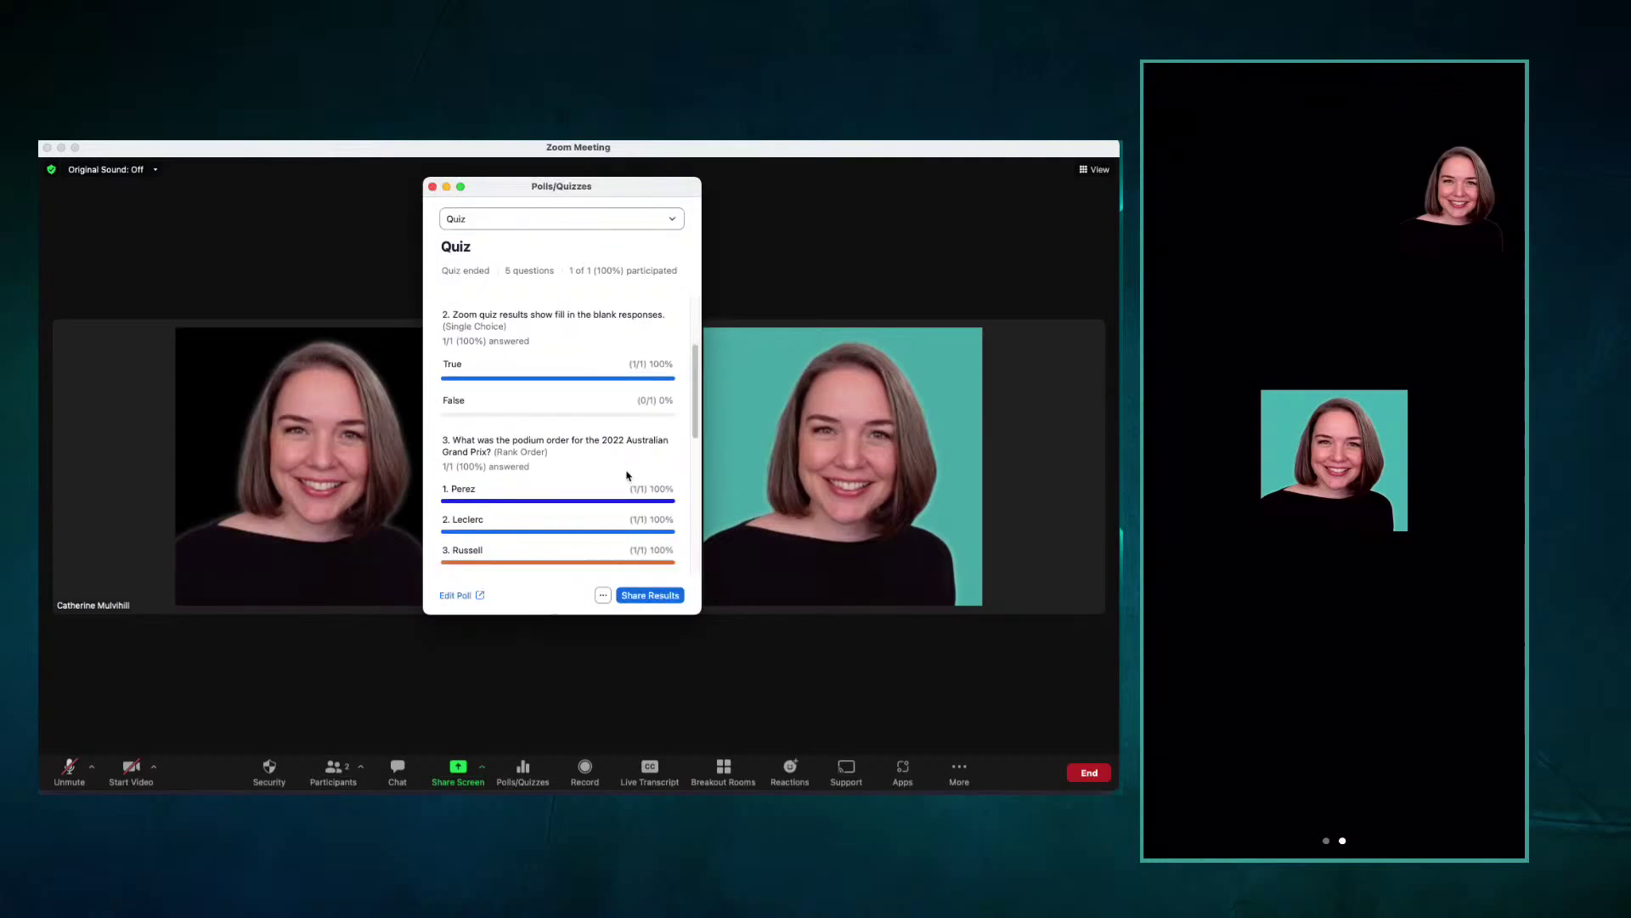
pyautogui.scroll(-6, 627, 478)
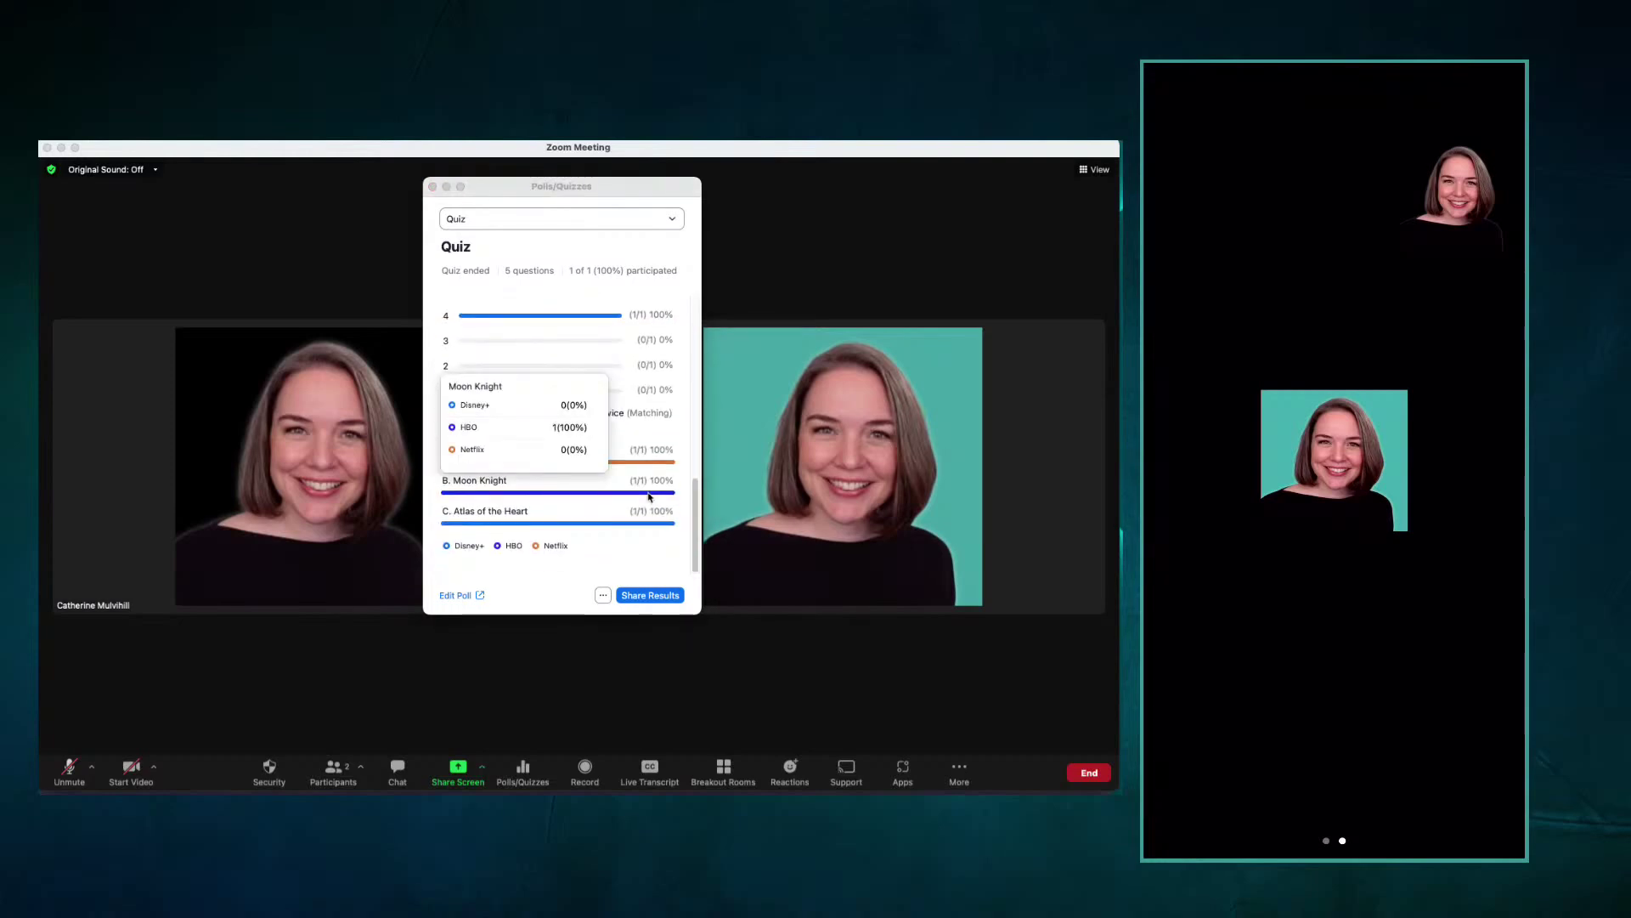
pyautogui.scroll(-1, 543, 565)
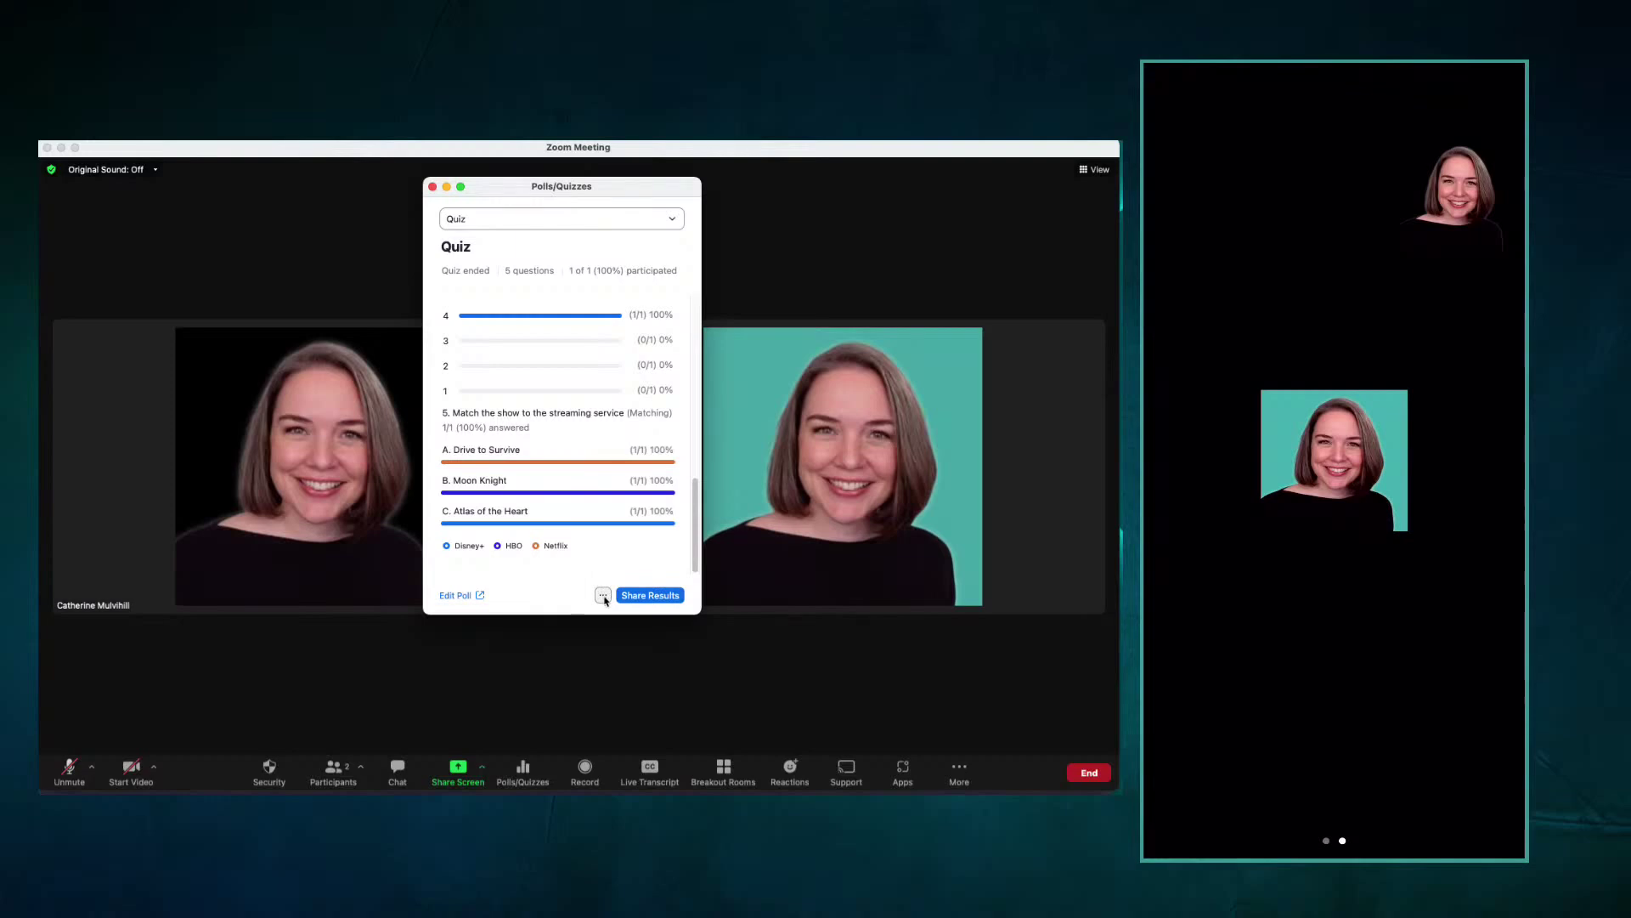
# Share the quiz results with 'Show correct answers to all' ticked
pyautogui.click(639, 597)
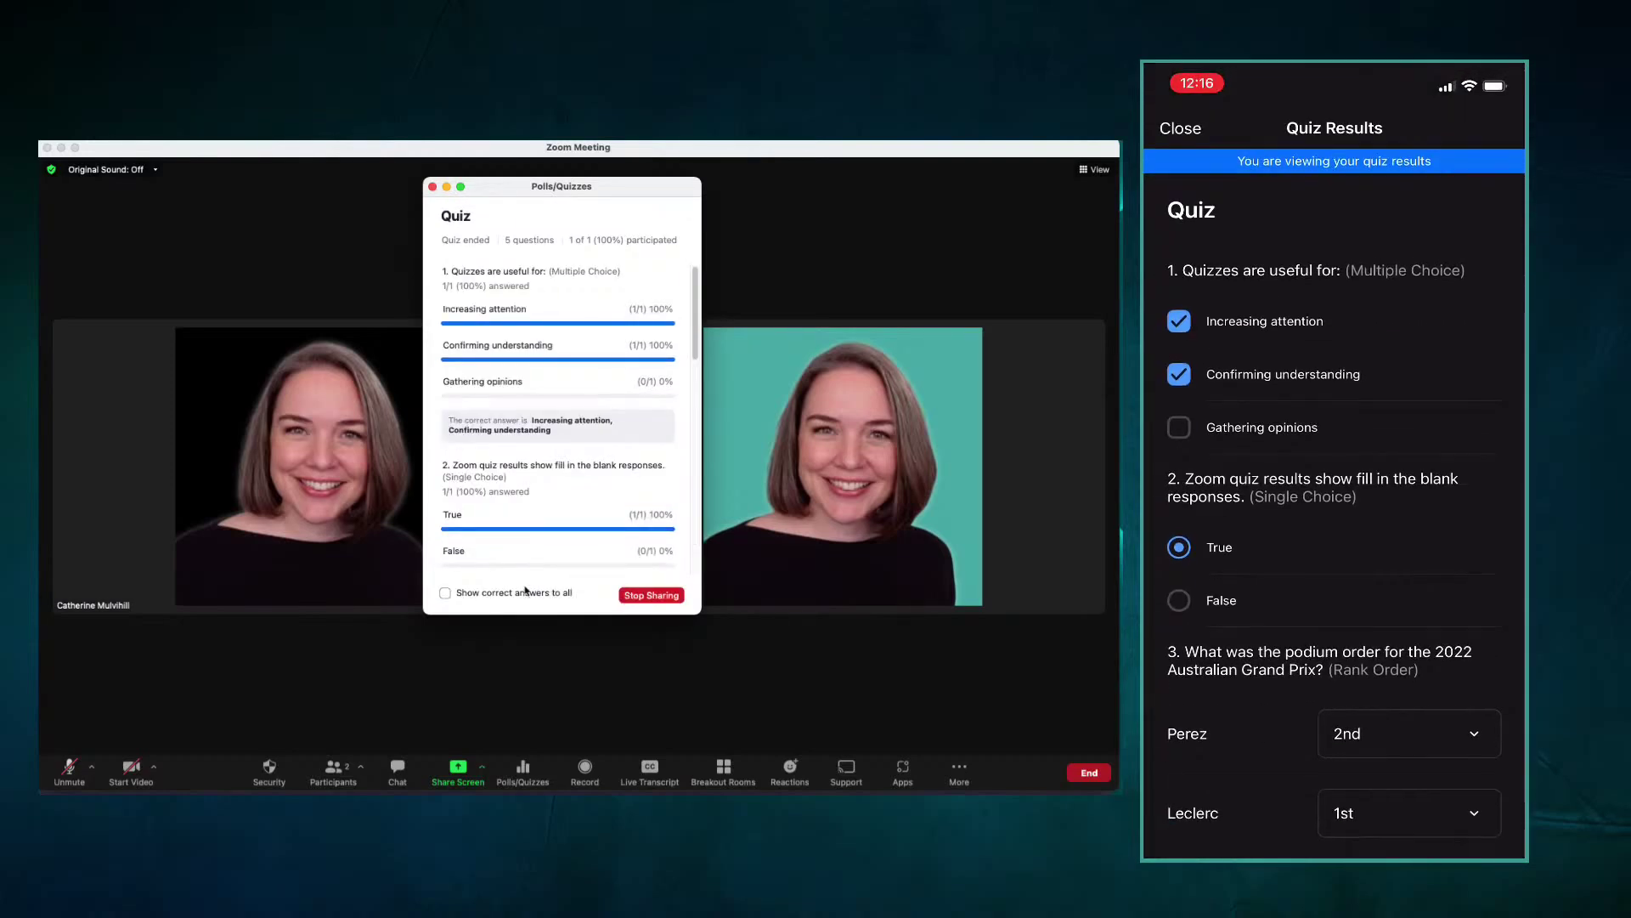
pyautogui.click(444, 593)
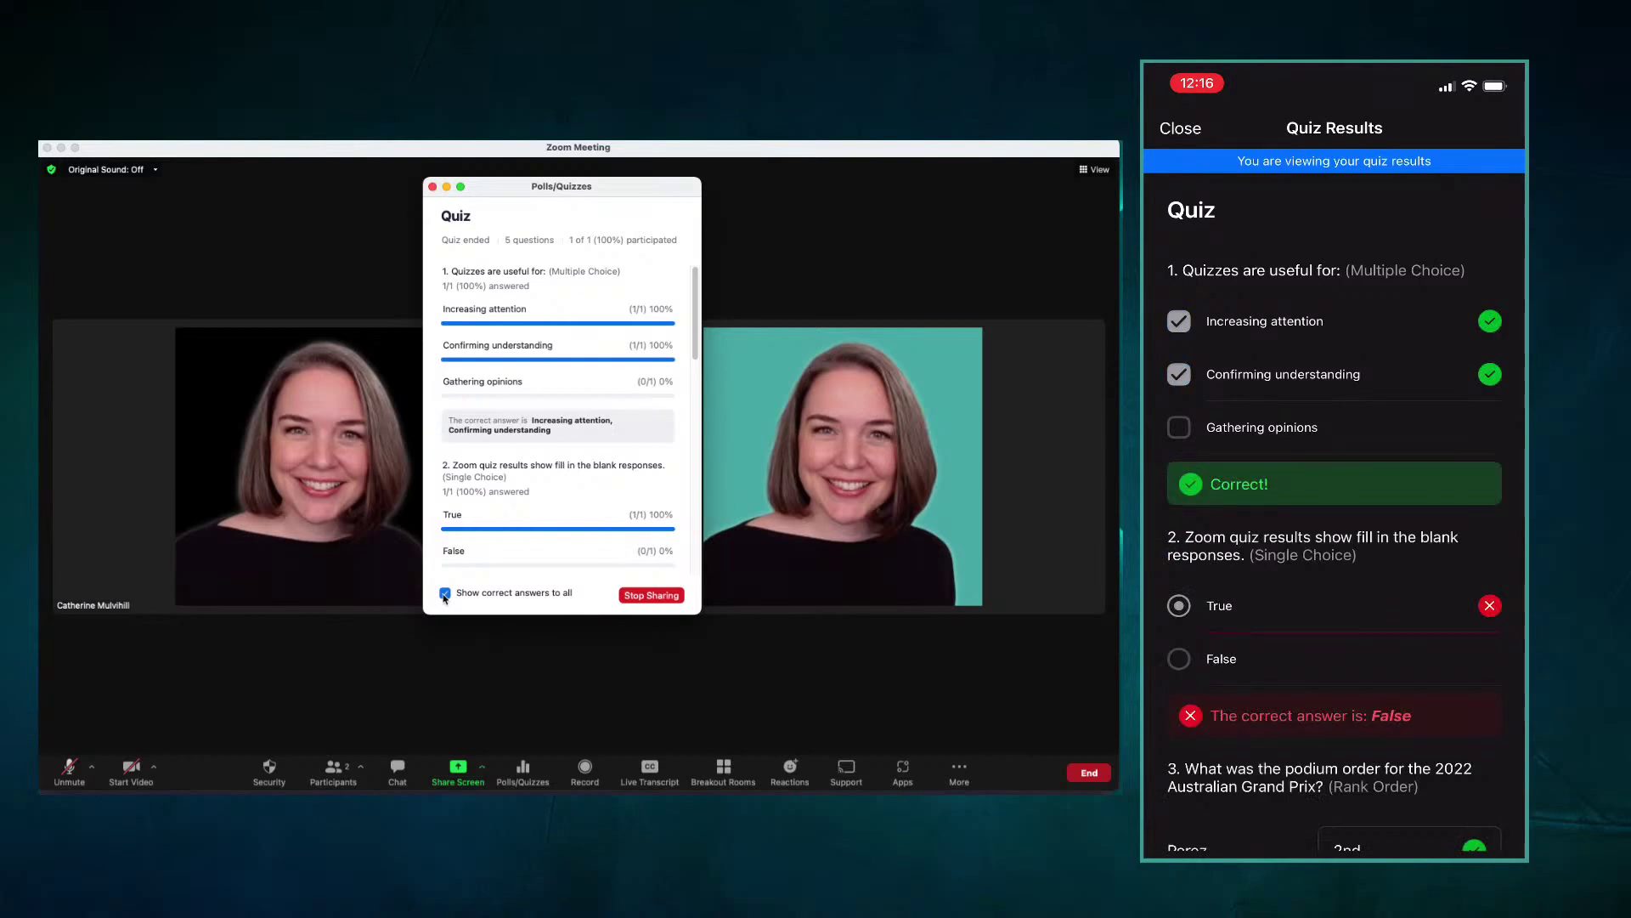
pyautogui.click(445, 594)
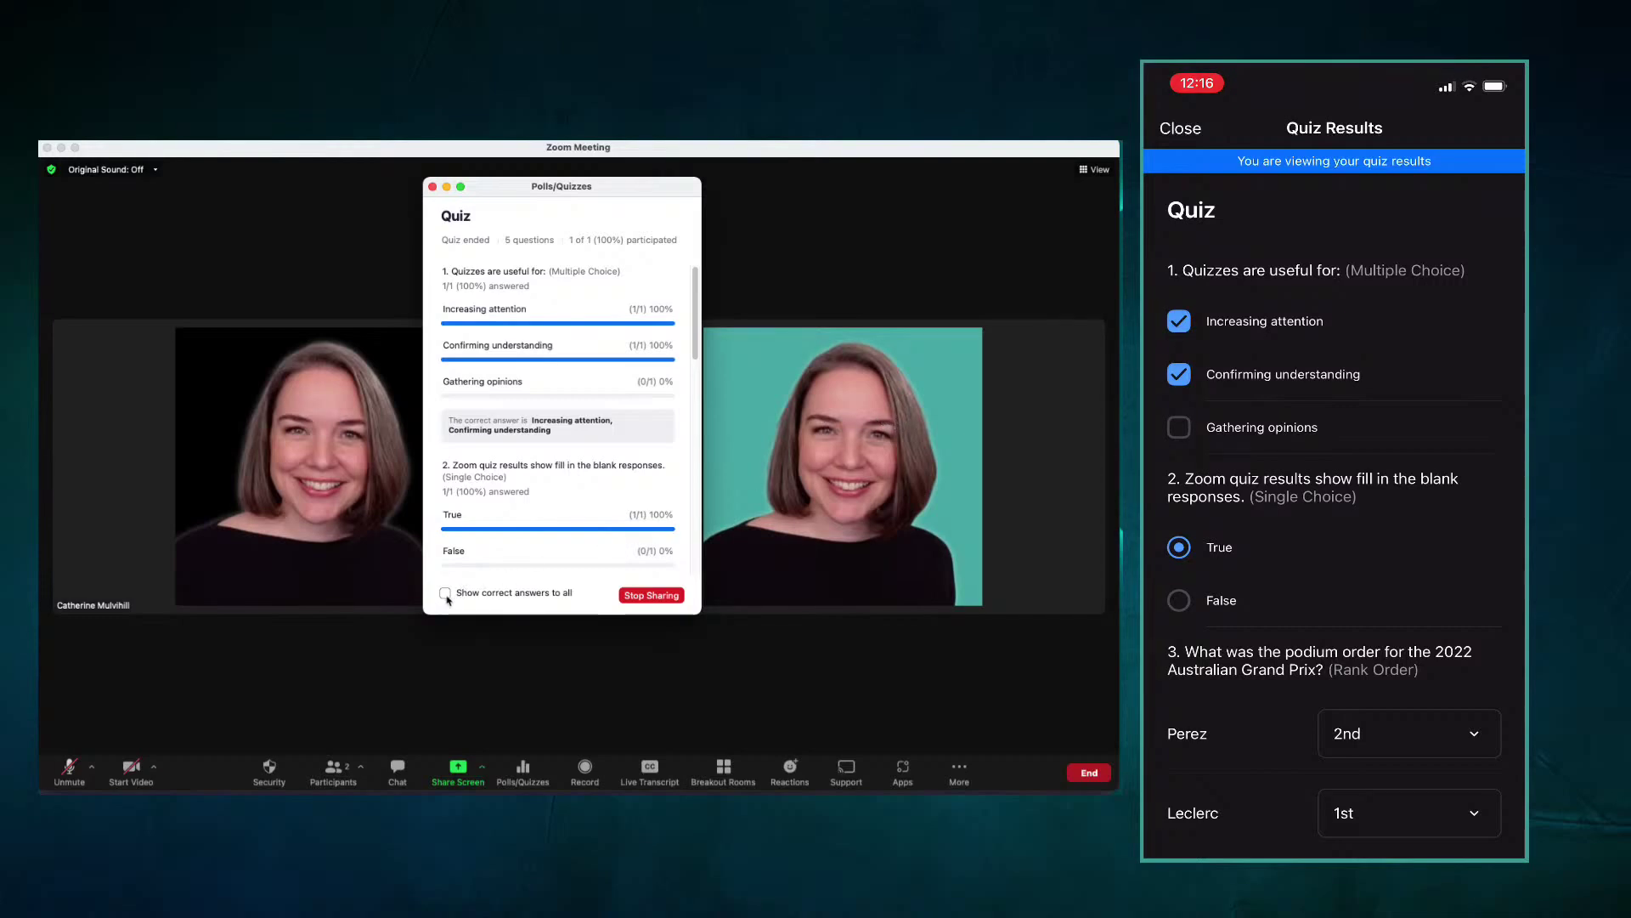
pyautogui.click(446, 593)
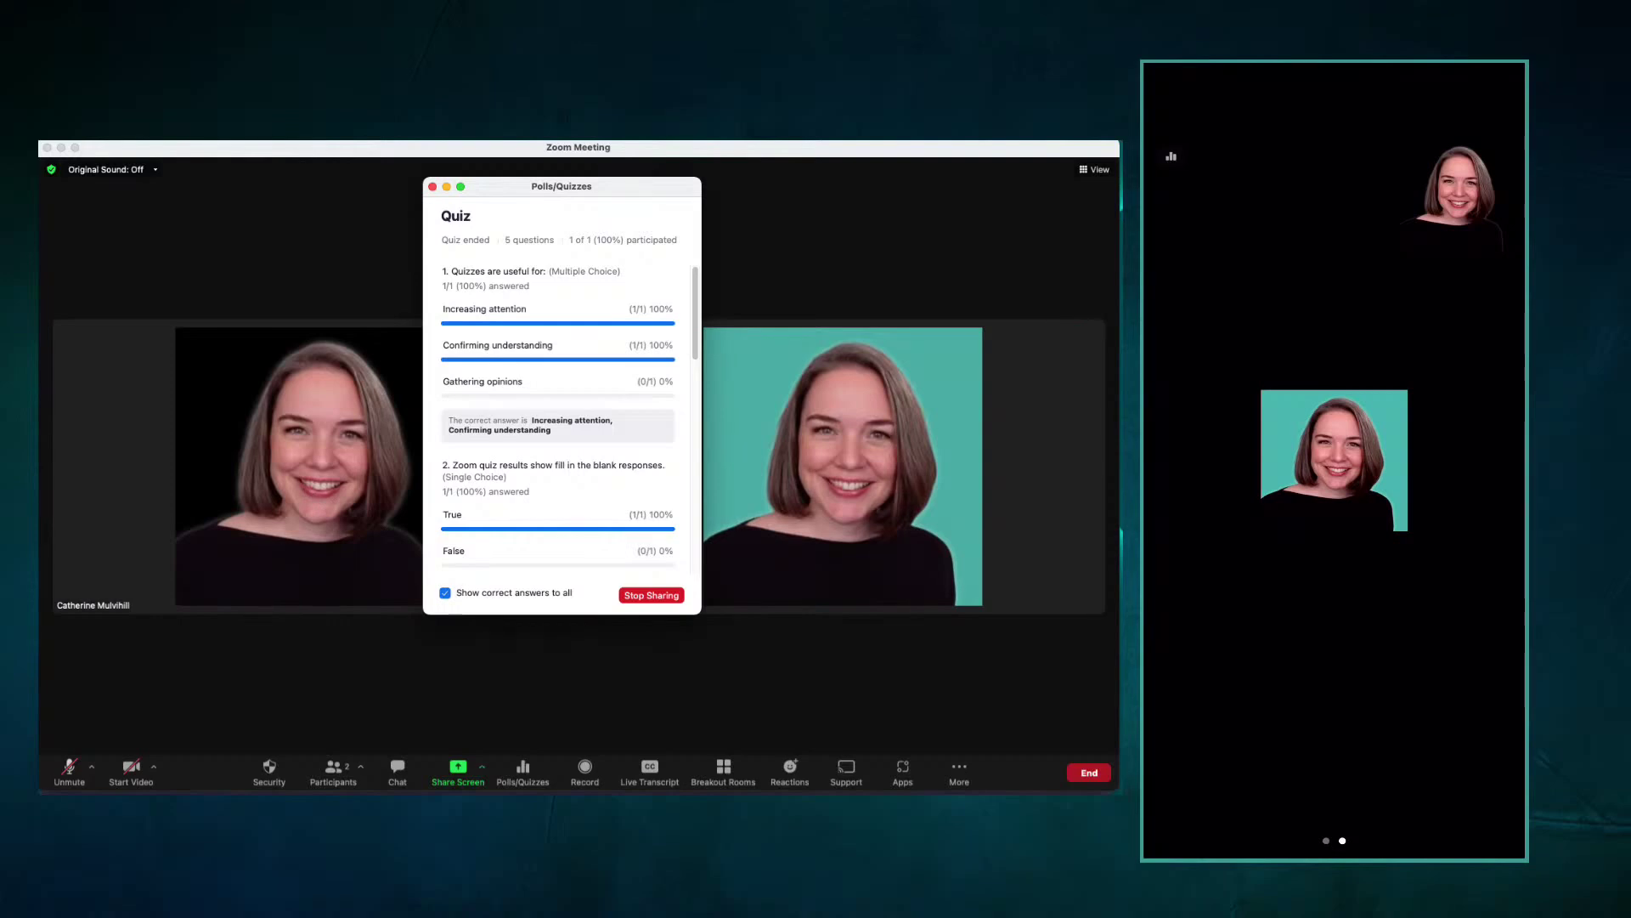
pyautogui.click(656, 596)
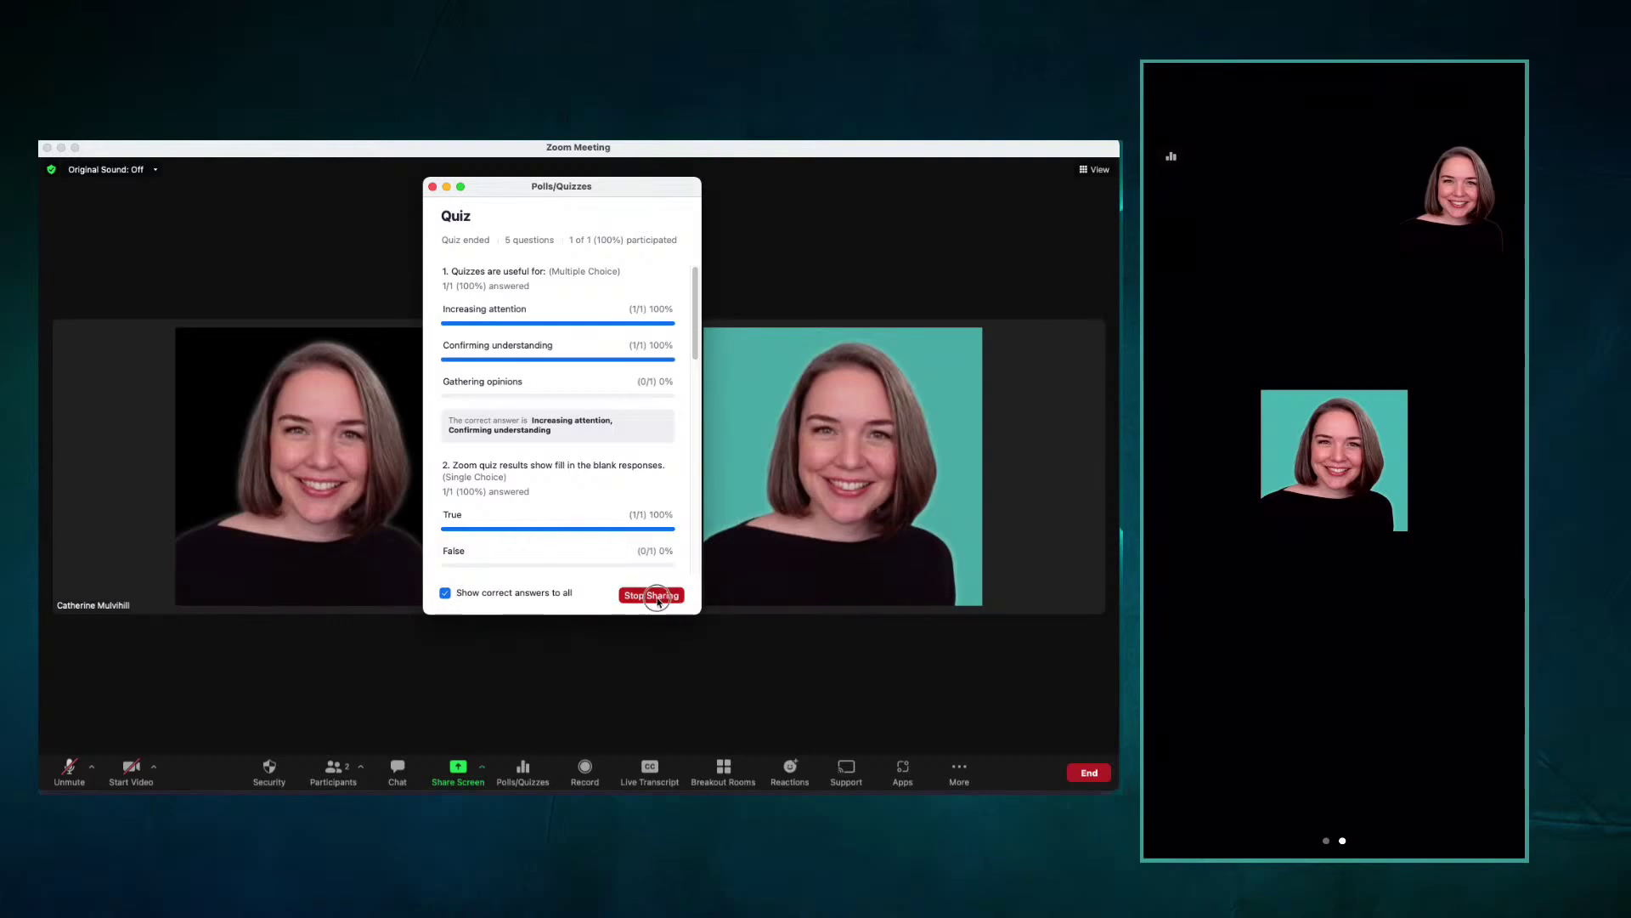